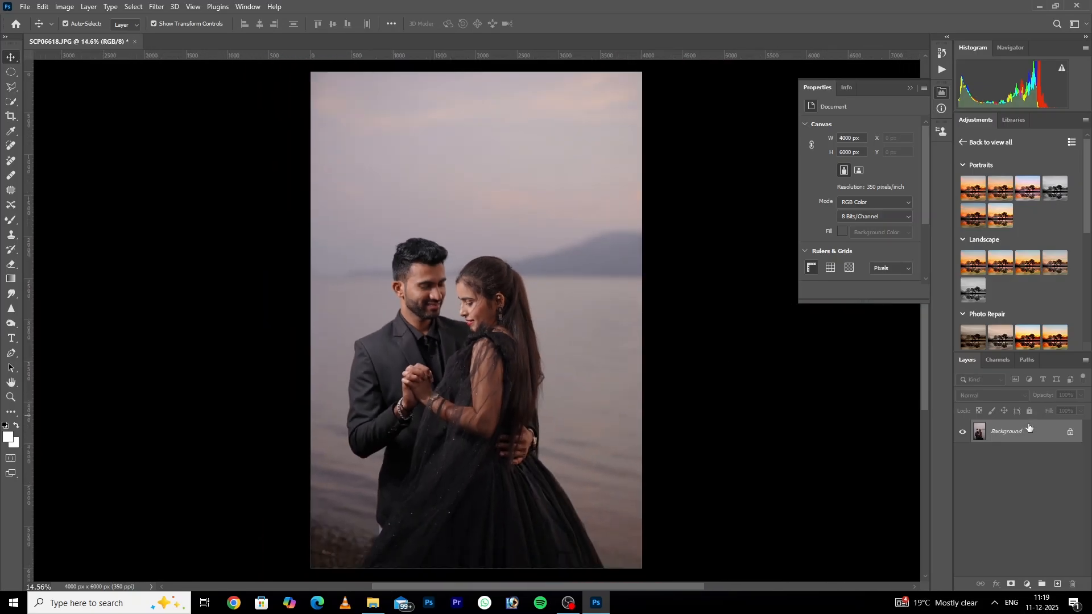
# Duplicate the Background layer and open the copy in the Camera Raw Filter
pyautogui.moveTo(1027, 431); pyautogui.dragTo(1060, 582)
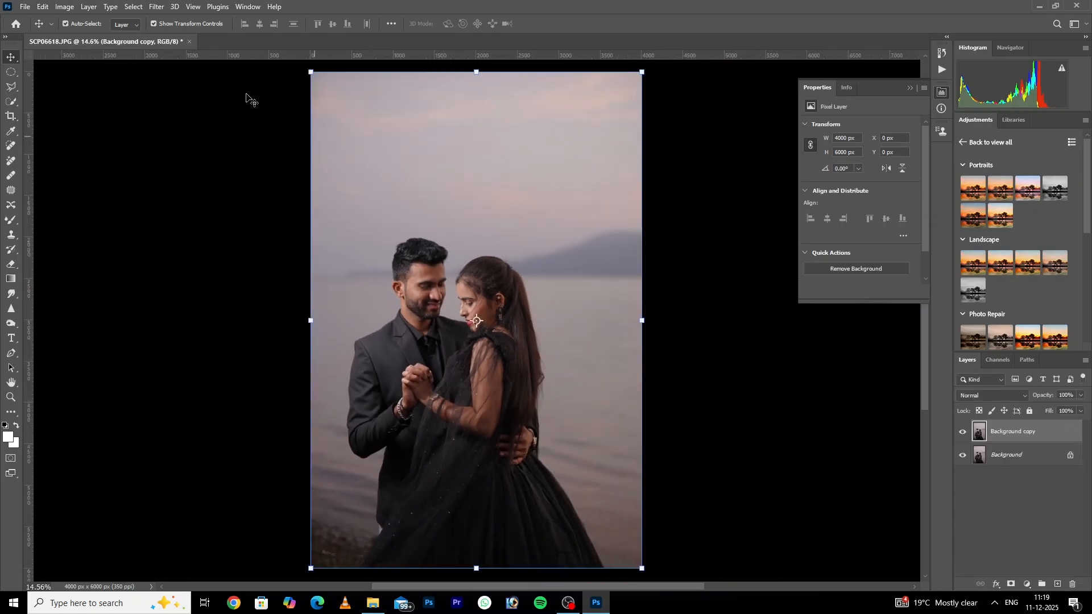
pyautogui.click(158, 6)
pyautogui.click(171, 91)
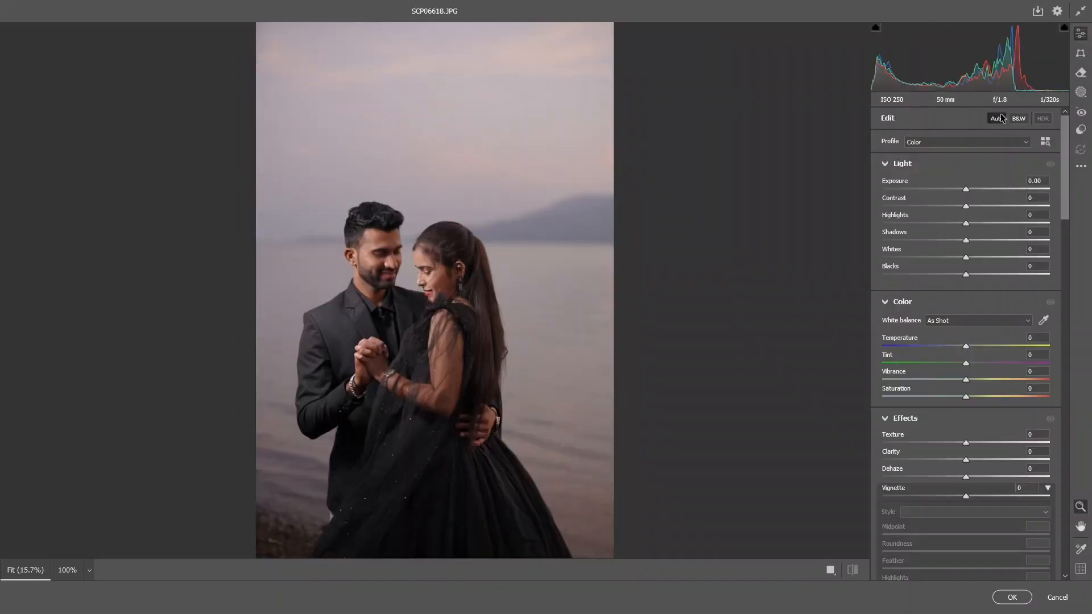
# Apply the automatic tone correction and fine-tune Temperature to +2, Shadows to +50 and Whites to +37
pyautogui.click(1001, 117)
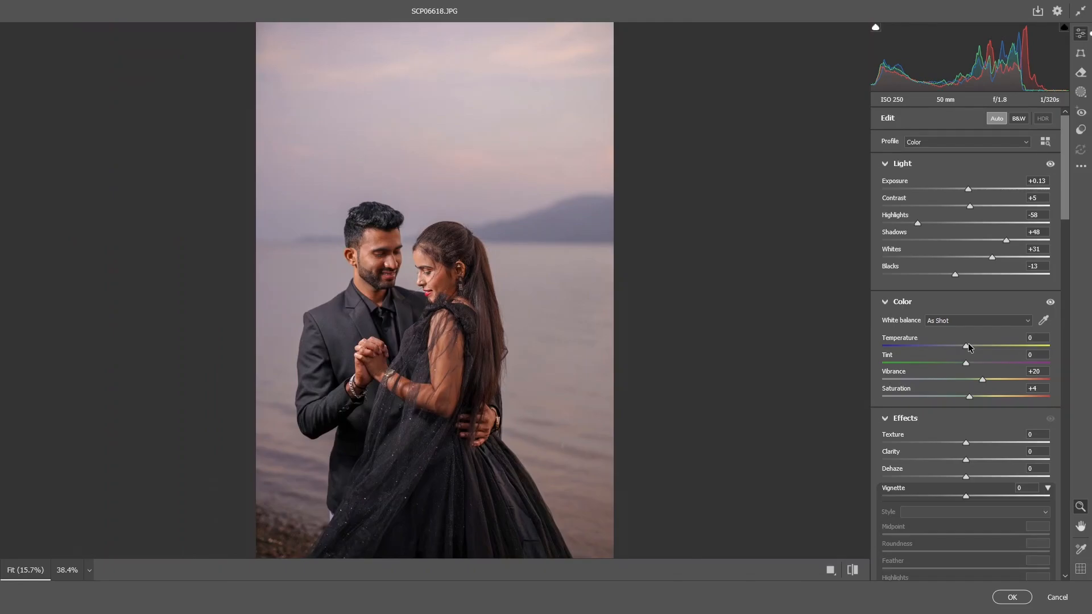
pyautogui.moveTo(969, 346); pyautogui.dragTo(971, 347)
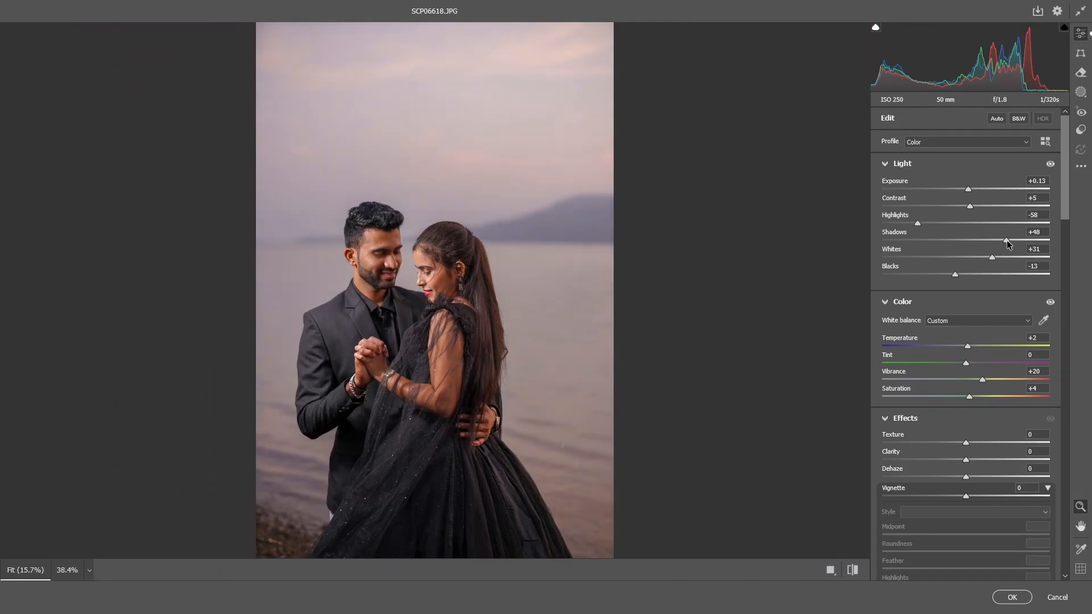
pyautogui.moveTo(1007, 240); pyautogui.dragTo(994, 256)
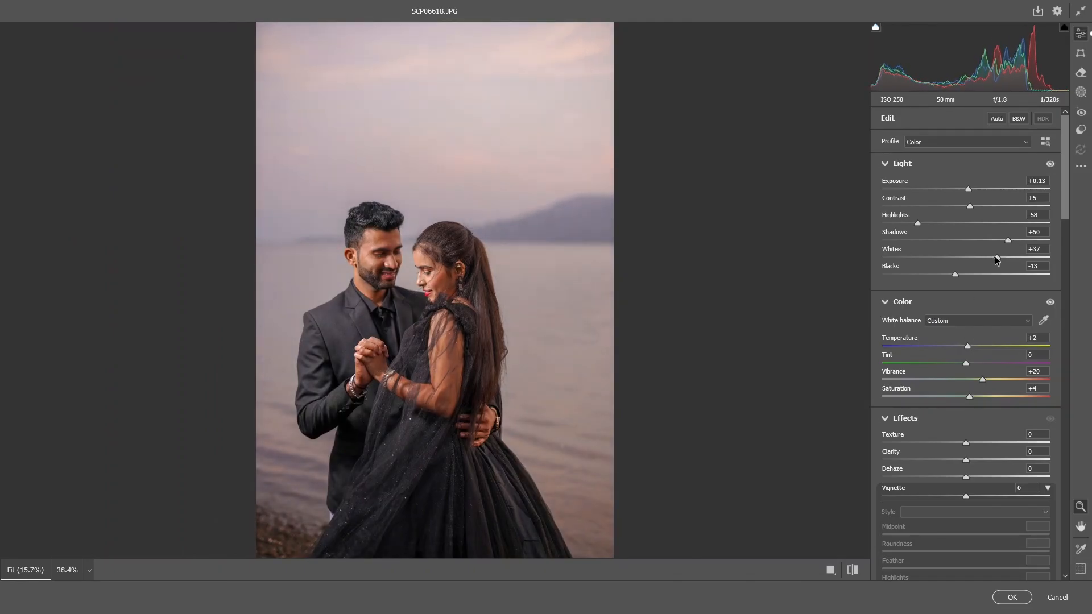
# Raise Clarity to +1 and Dehaze slightly, and add curve points at input 128, output 134 and input 68, output 69
pyautogui.scroll(-5, 962, 279)
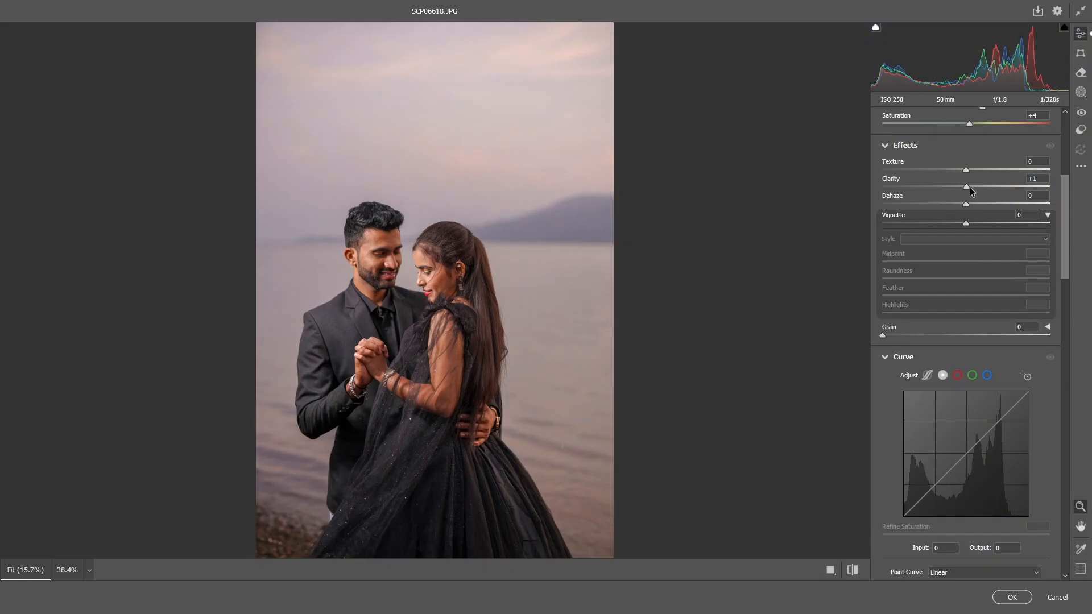
pyautogui.moveTo(965, 204); pyautogui.dragTo(967, 203)
pyautogui.scroll(-5, 963, 226)
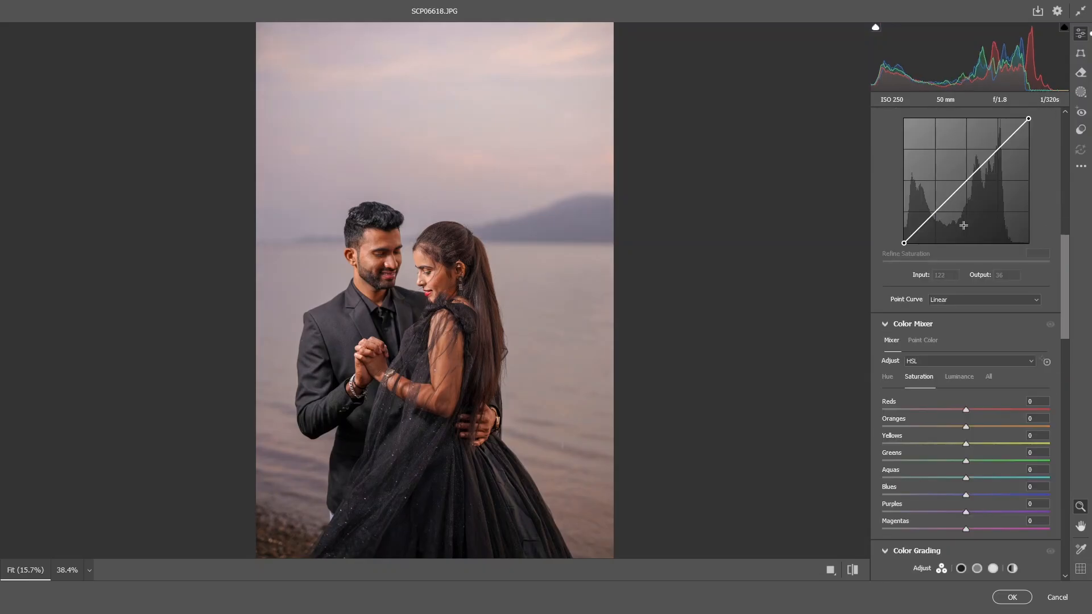
pyautogui.click(966, 178)
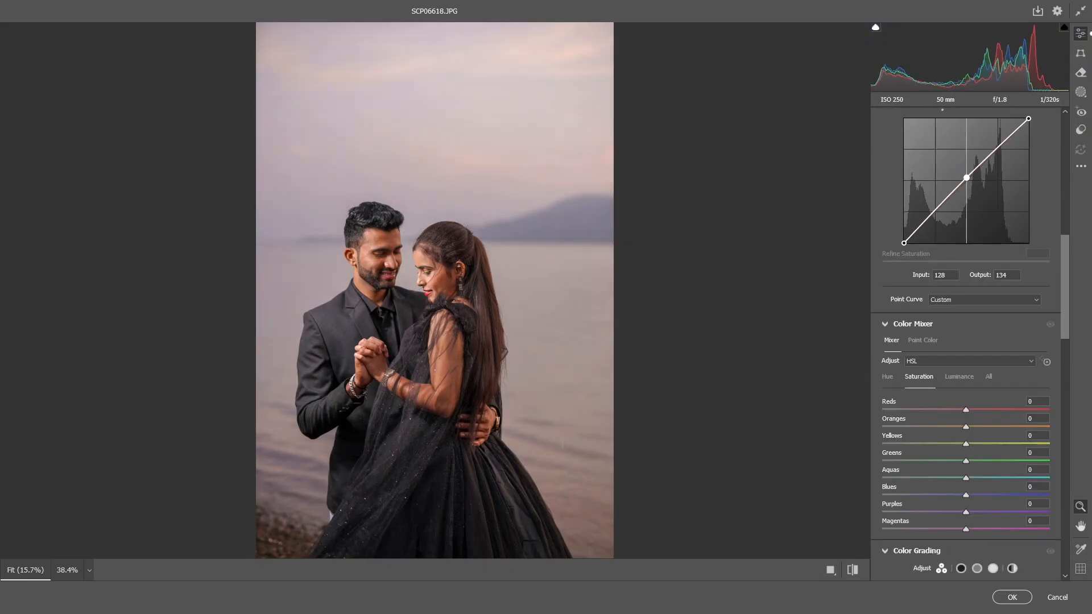
pyautogui.click(937, 209)
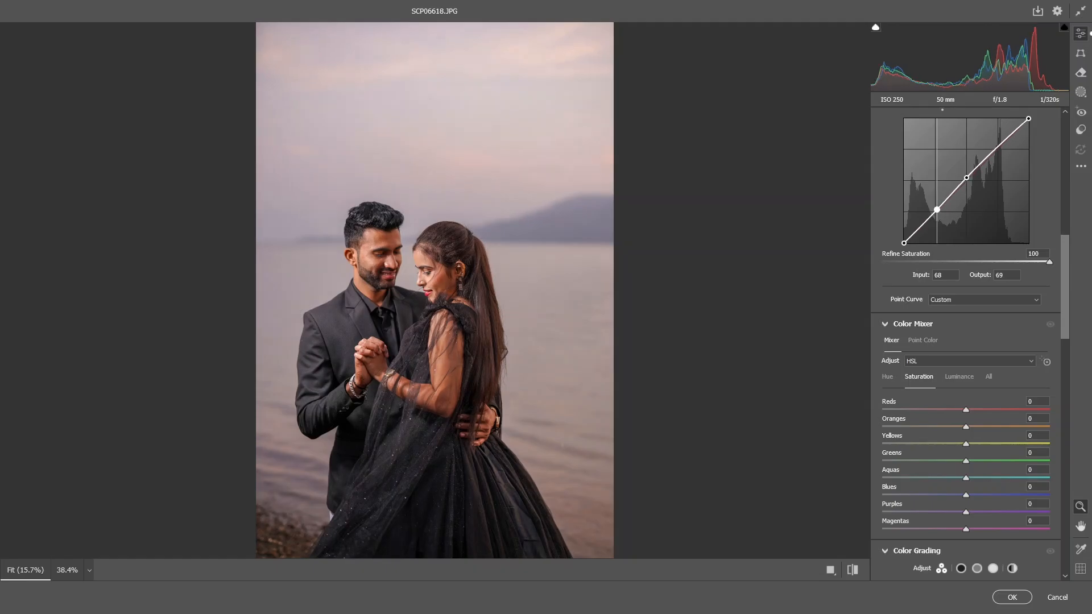
# In the Color Mixer, set Oranges luminance to +8, Oranges saturation to -12 and Yellows saturation to -4
pyautogui.click(961, 425)
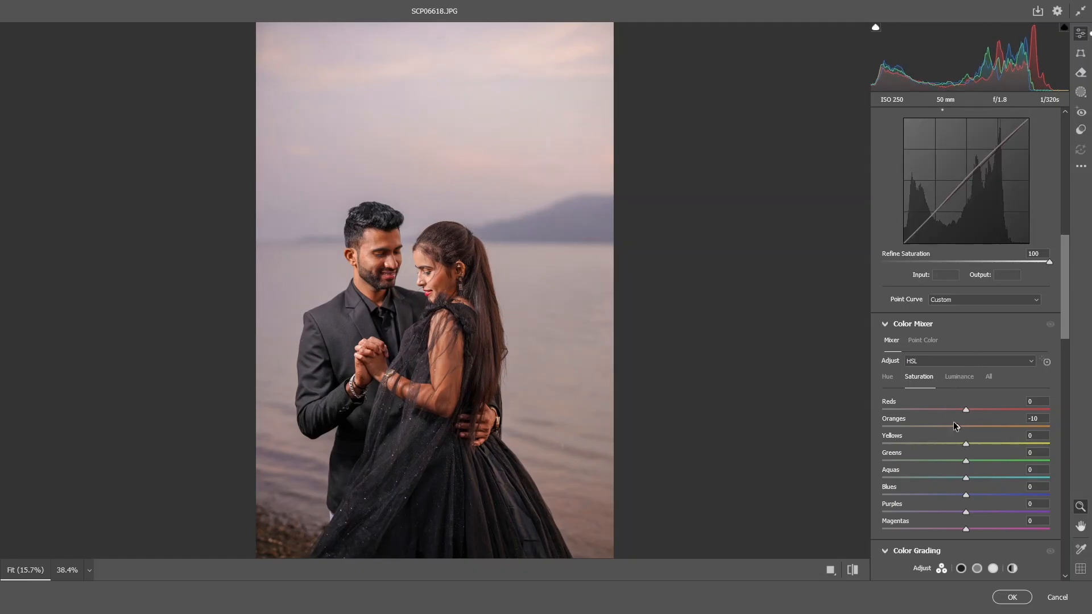
pyautogui.click(959, 376)
pyautogui.moveTo(966, 426); pyautogui.dragTo(969, 426)
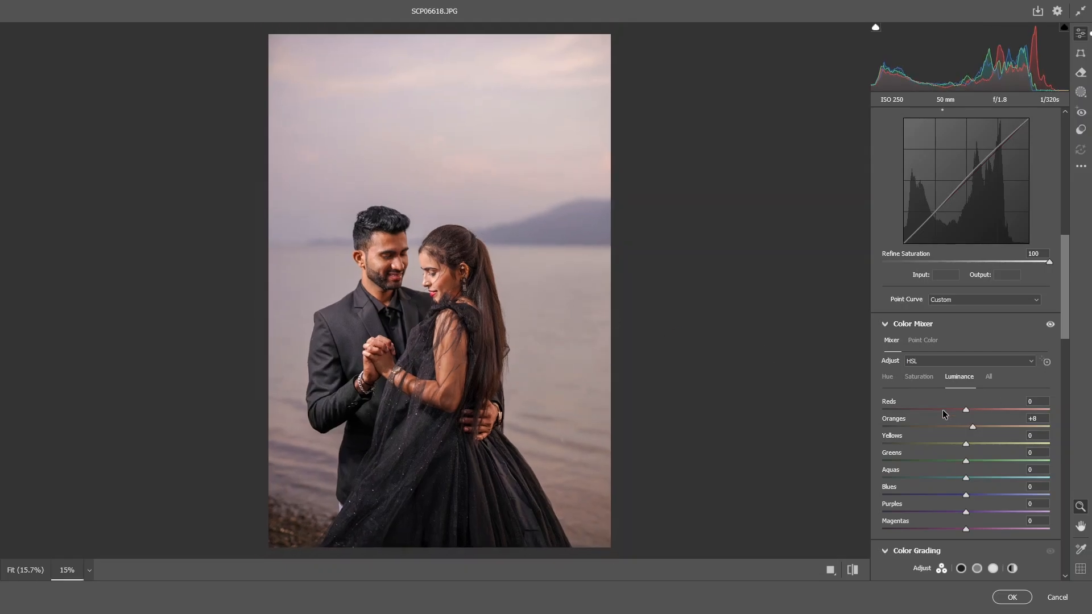
pyautogui.moveTo(960, 423)
pyautogui.mouseDown()
pyautogui.moveTo(816, 428)
pyautogui.moveTo(1046, 436)
pyautogui.moveTo(963, 437)
pyautogui.mouseUp()
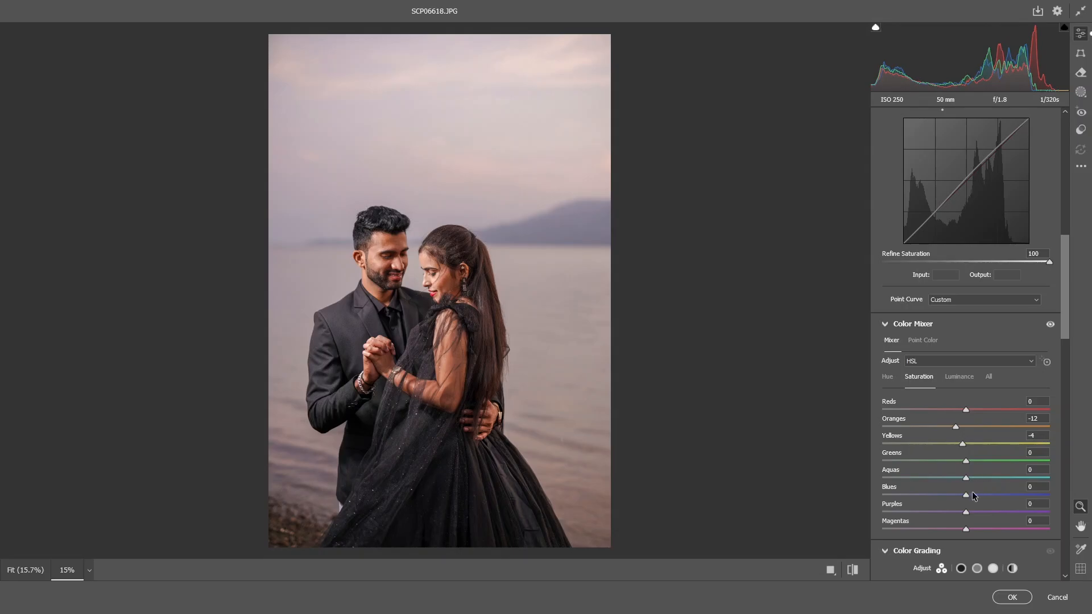
# Create a Background mask and set its Contrast to +100 and Shadows to -31
pyautogui.scroll(-3, 1029, 296)
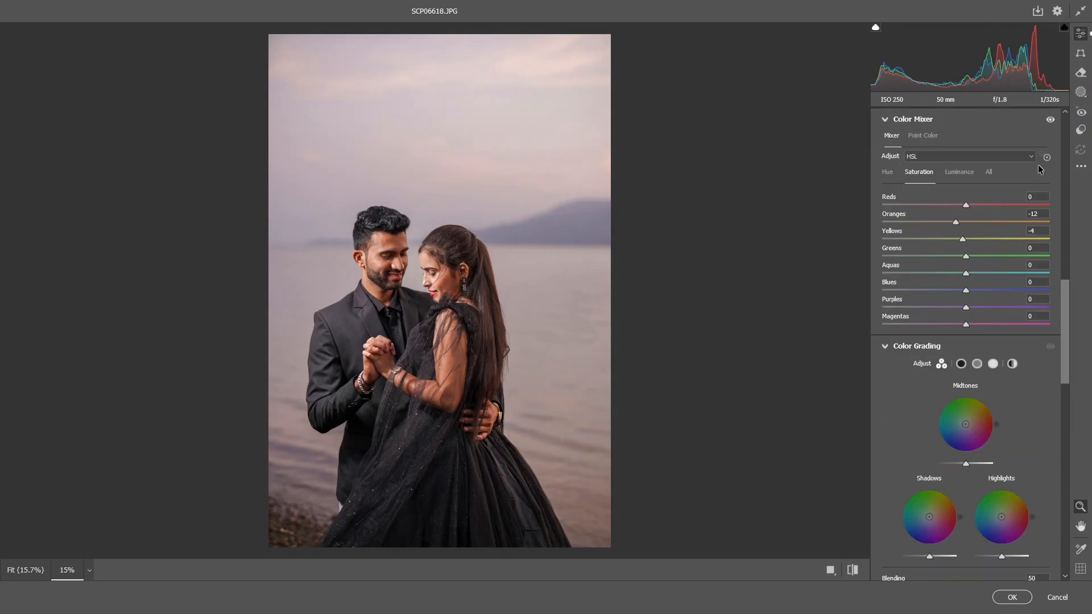
pyautogui.click(1080, 94)
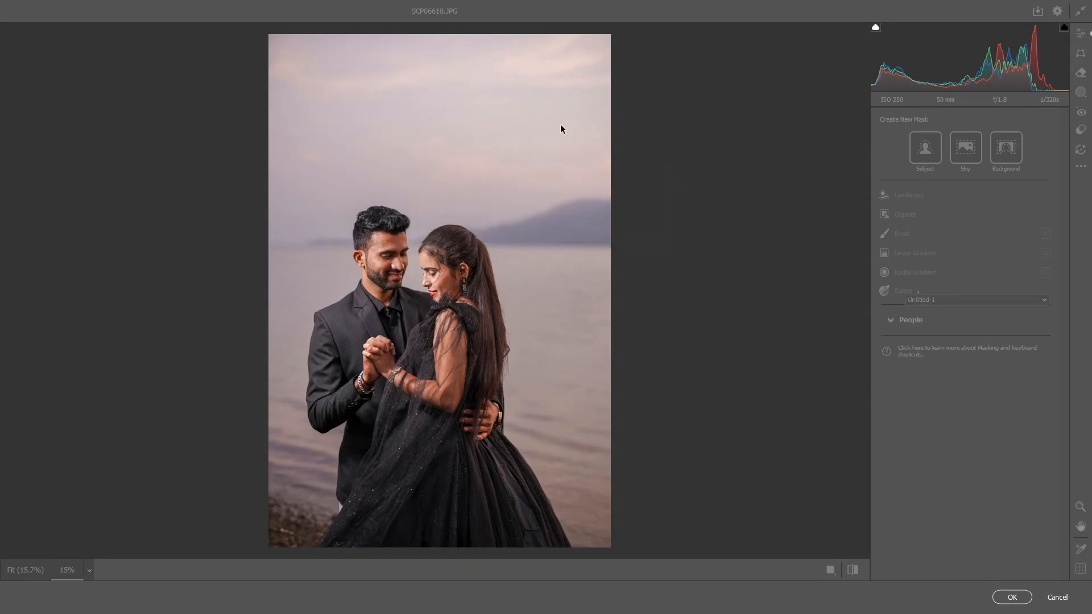
pyautogui.moveTo(964, 392); pyautogui.dragTo(1089, 392)
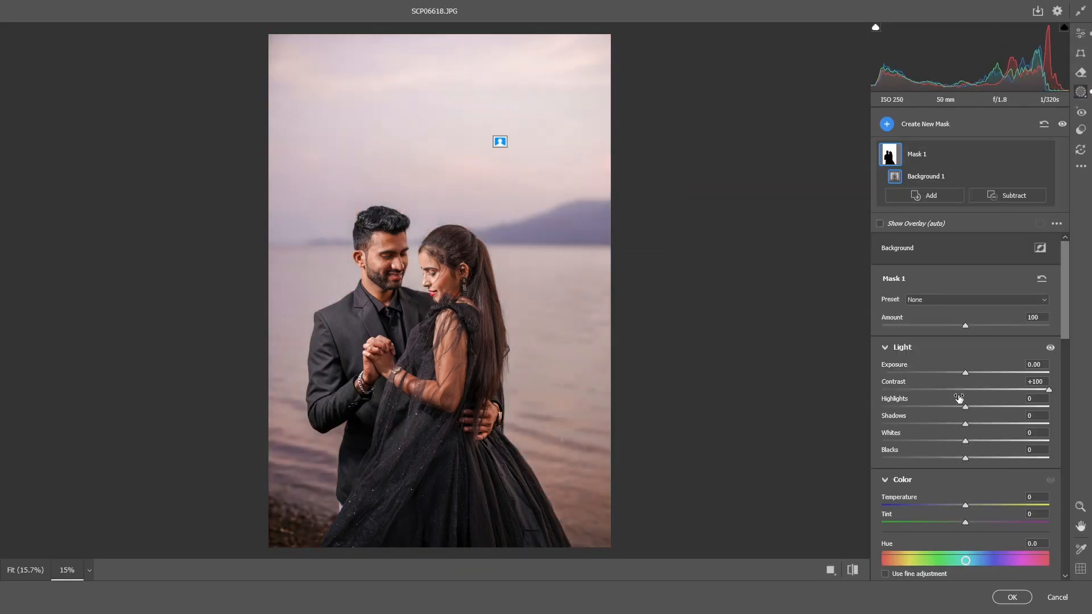
pyautogui.scroll(-2, 976, 397)
pyautogui.moveTo(965, 356); pyautogui.dragTo(938, 346)
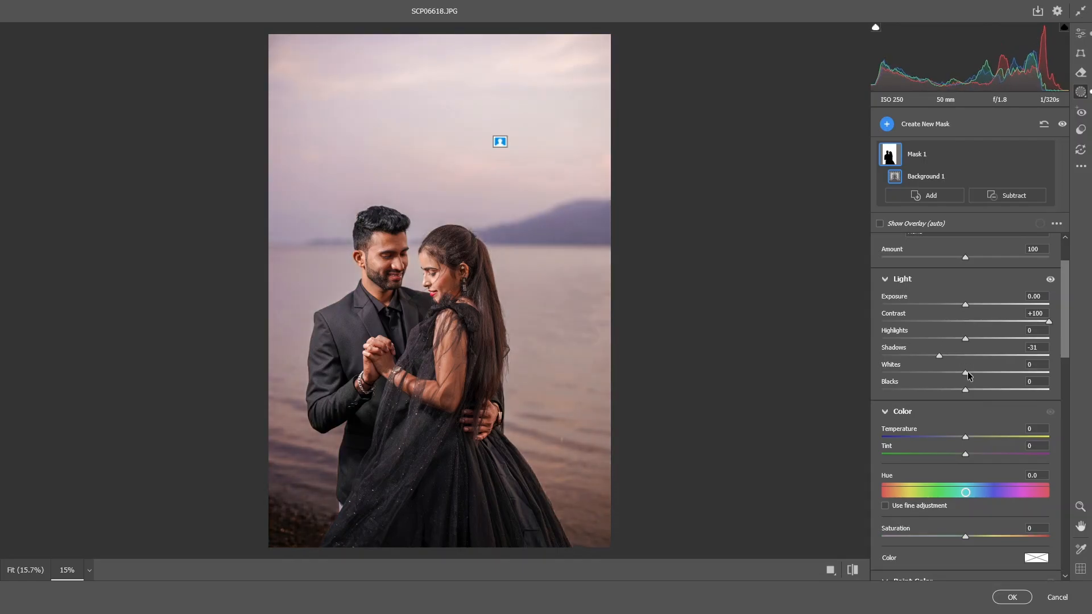
# Adjust the background mask's curve with a white point at input 230, output 255 and a point at input 63, output 61
pyautogui.scroll(-12, 976, 346)
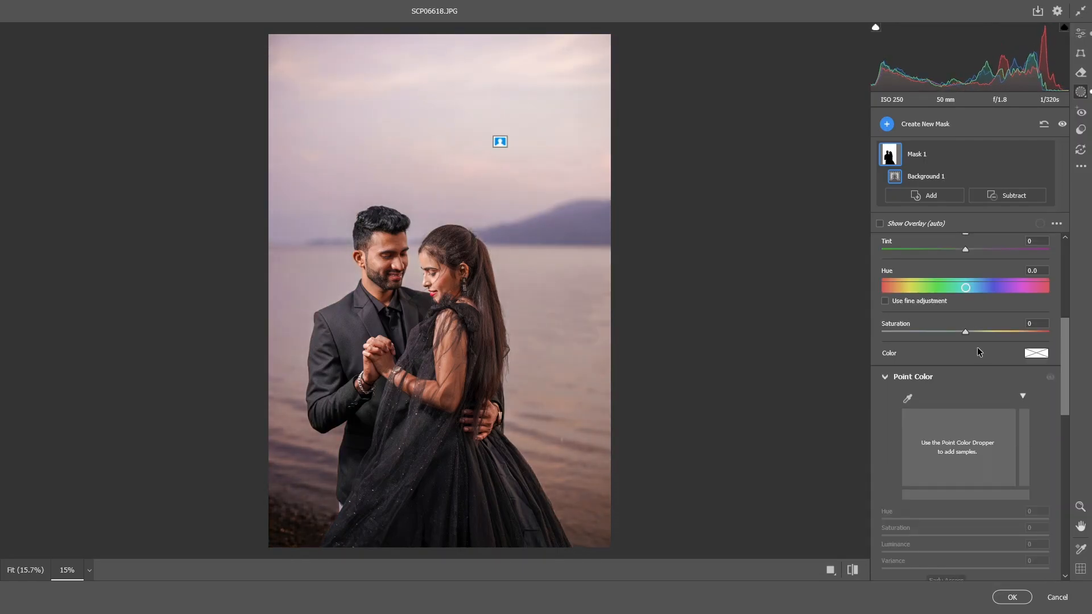
pyautogui.scroll(-2, 981, 348)
pyautogui.moveTo(1028, 349); pyautogui.dragTo(1015, 349)
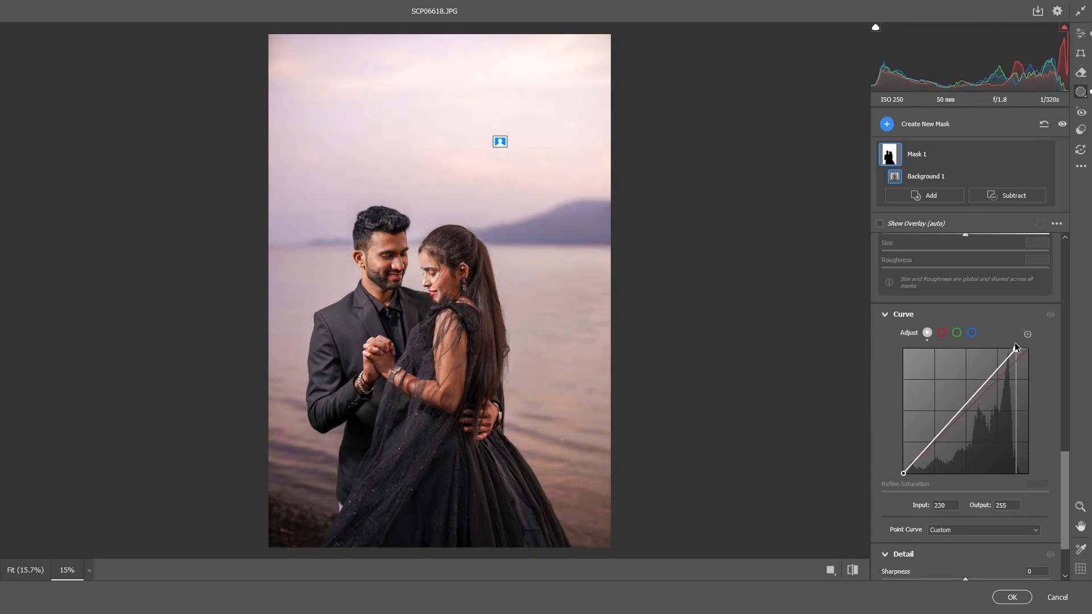
pyautogui.moveTo(931, 439); pyautogui.dragTo(933, 443)
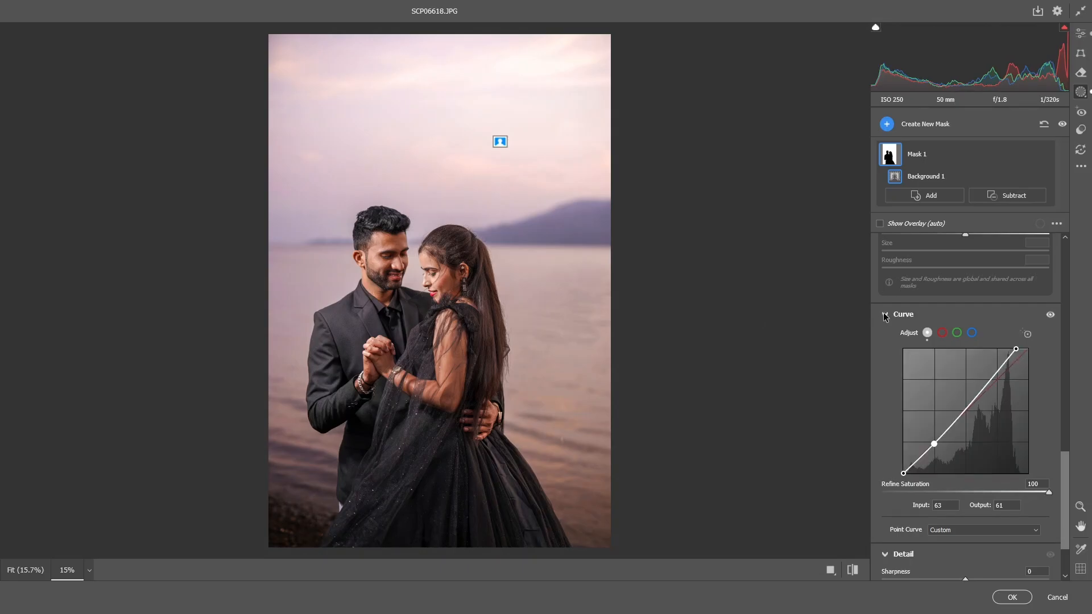
# Add a new linear gradient mask running diagonally from beyond the photo's upper-right edge down to the lower part of the dress
pyautogui.scroll(5, 994, 328)
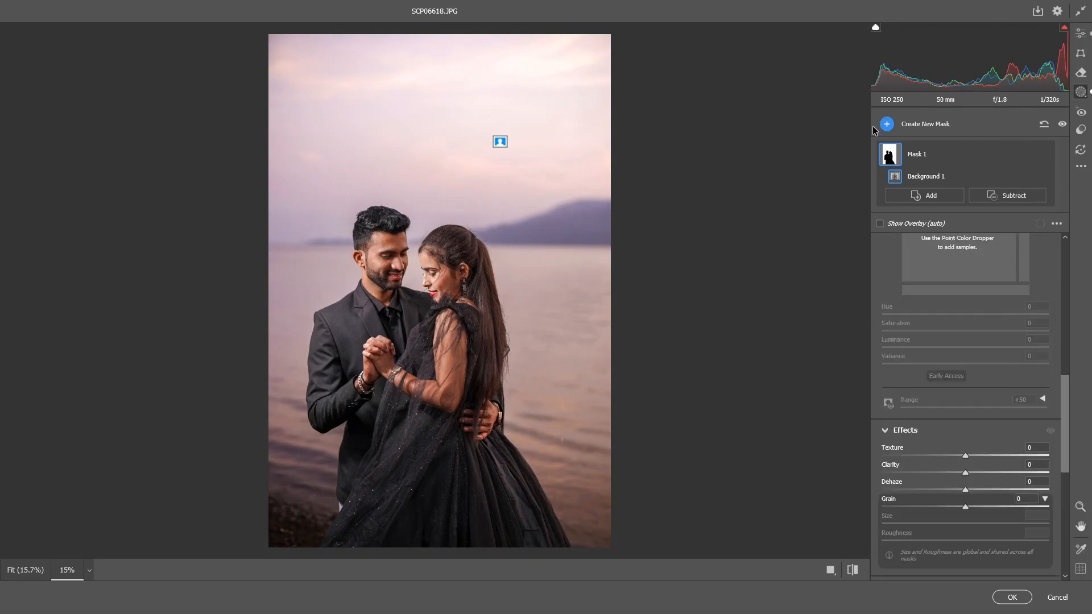
pyautogui.click(927, 195)
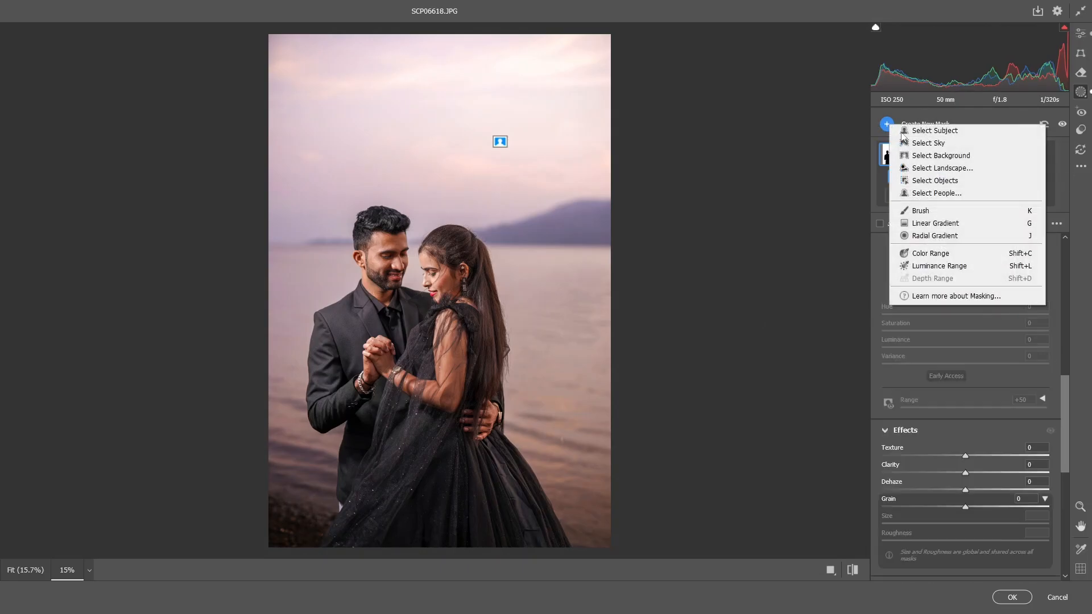
pyautogui.click(915, 230)
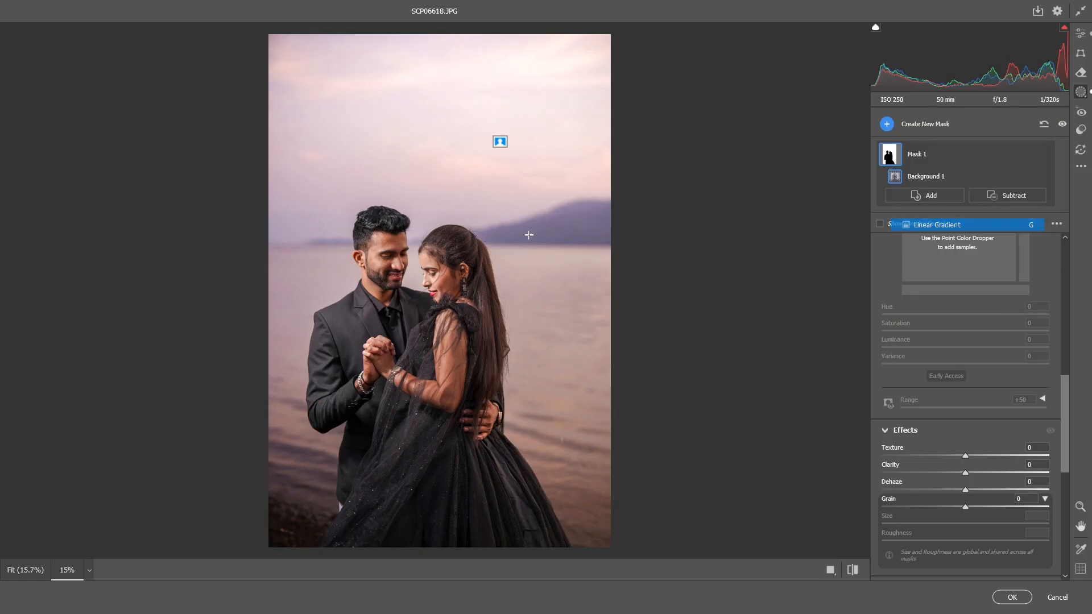
pyautogui.moveTo(612, 167)
pyautogui.mouseDown()
pyautogui.moveTo(419, 454)
pyautogui.moveTo(306, 549)
pyautogui.mouseUp()
pyautogui.moveTo(456, 368); pyautogui.dragTo(613, 284)
pyautogui.moveTo(467, 477); pyautogui.dragTo(389, 488)
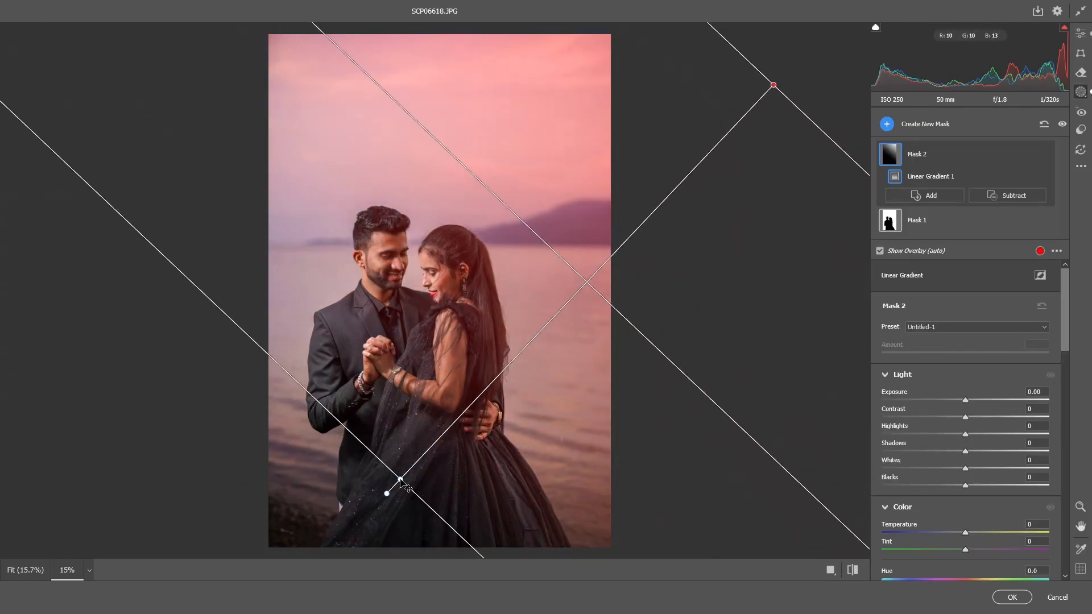
pyautogui.moveTo(587, 283)
pyautogui.mouseDown()
pyautogui.moveTo(563, 302)
pyautogui.moveTo(577, 284)
pyautogui.mouseUp()
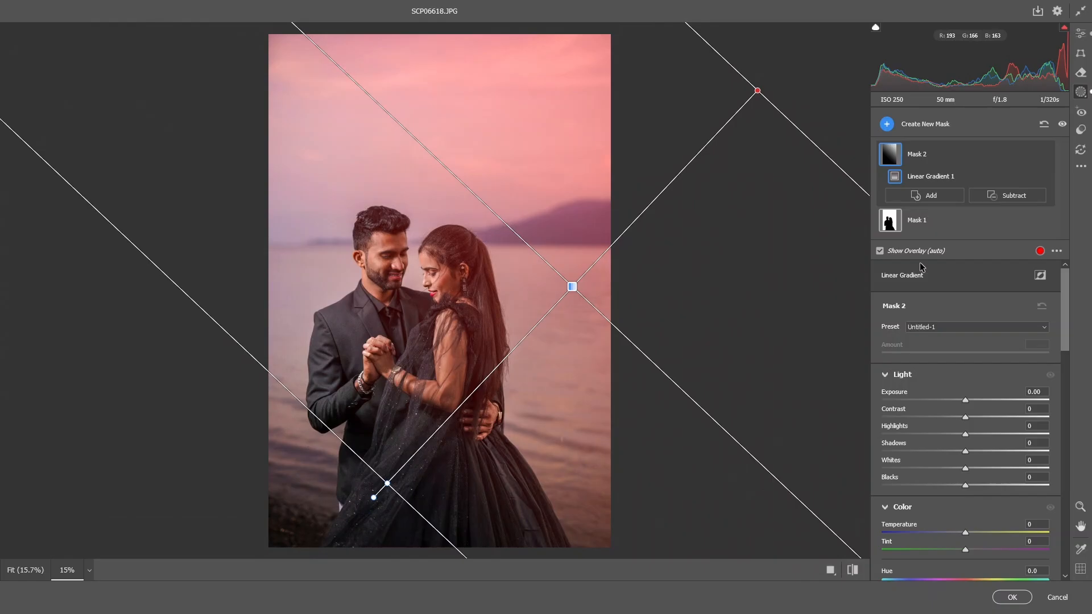
# Subtract the subject from the gradient mask and warm the masked area with Temperature +40
pyautogui.click(1005, 194)
pyautogui.click(1012, 197)
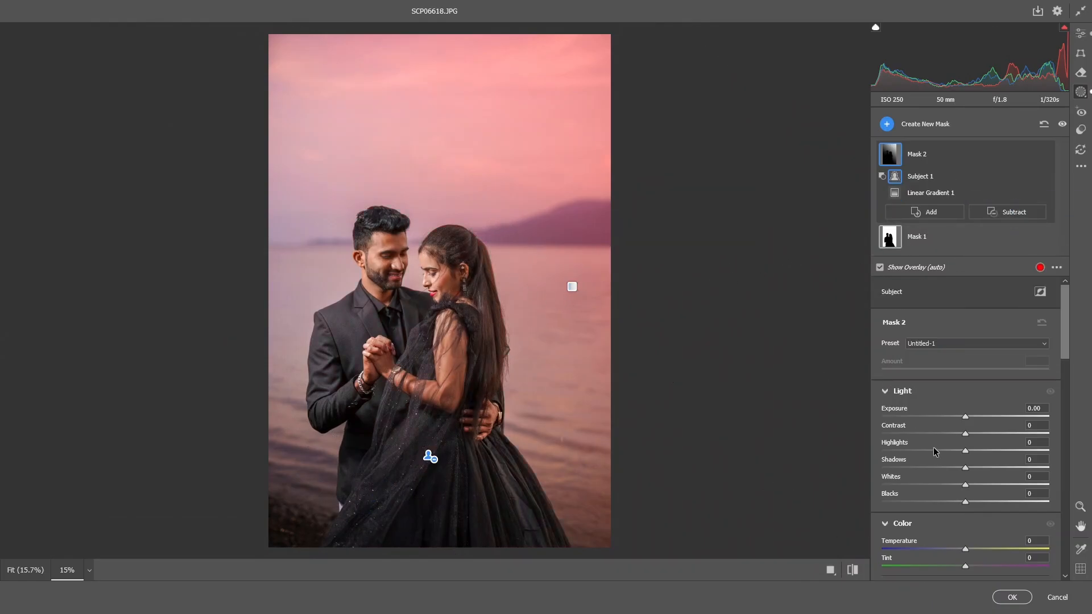
pyautogui.scroll(-2, 944, 455)
pyautogui.moveTo(966, 475); pyautogui.dragTo(998, 471)
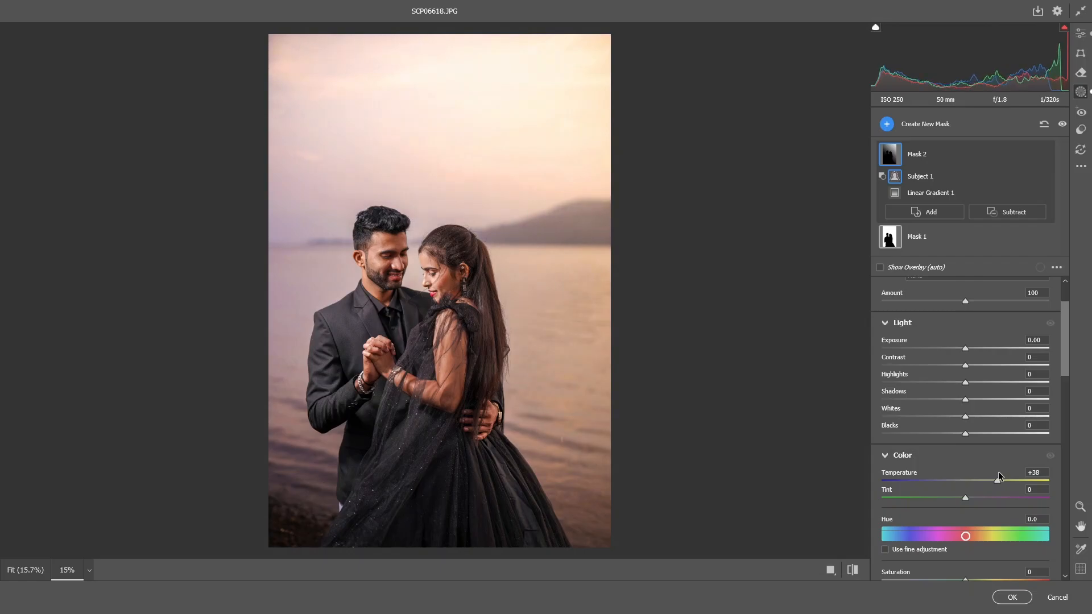
# Reposition and rotate the linear gradient so it falls more steeply from the upper-right sky through the woman to the lower dress
pyautogui.moveTo(575, 287); pyautogui.dragTo(540, 228)
pyautogui.moveTo(346, 424); pyautogui.dragTo(555, 471)
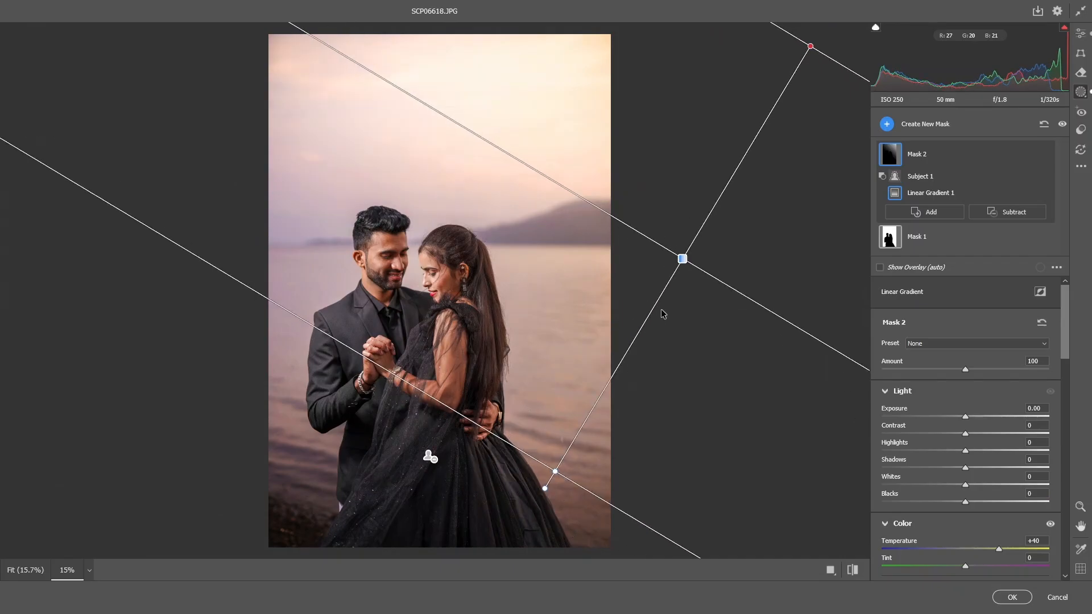
pyautogui.moveTo(677, 263); pyautogui.dragTo(481, 204)
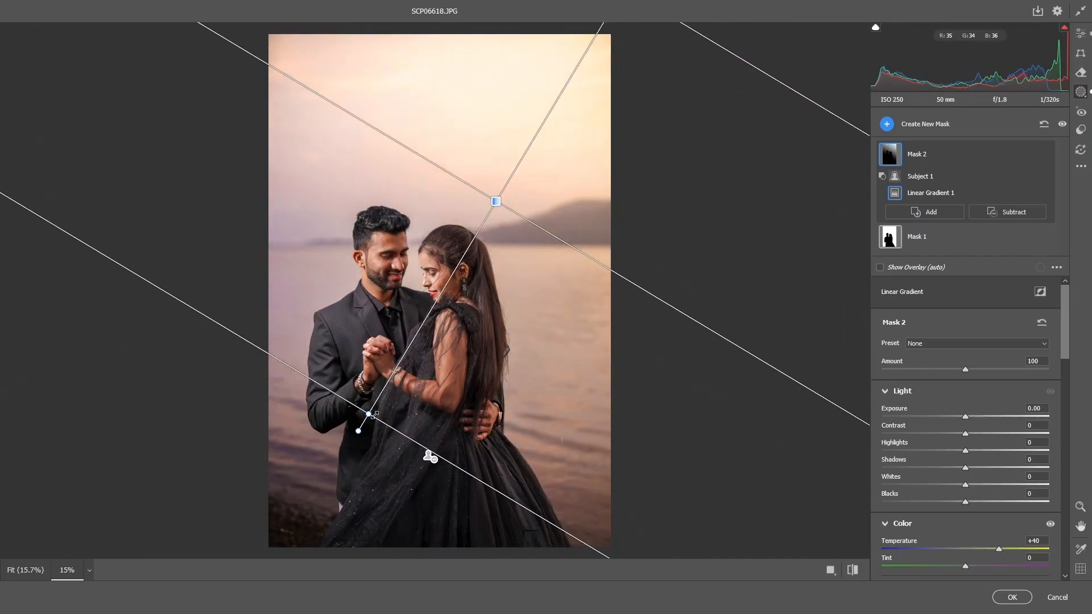
pyautogui.moveTo(369, 416); pyautogui.dragTo(403, 473)
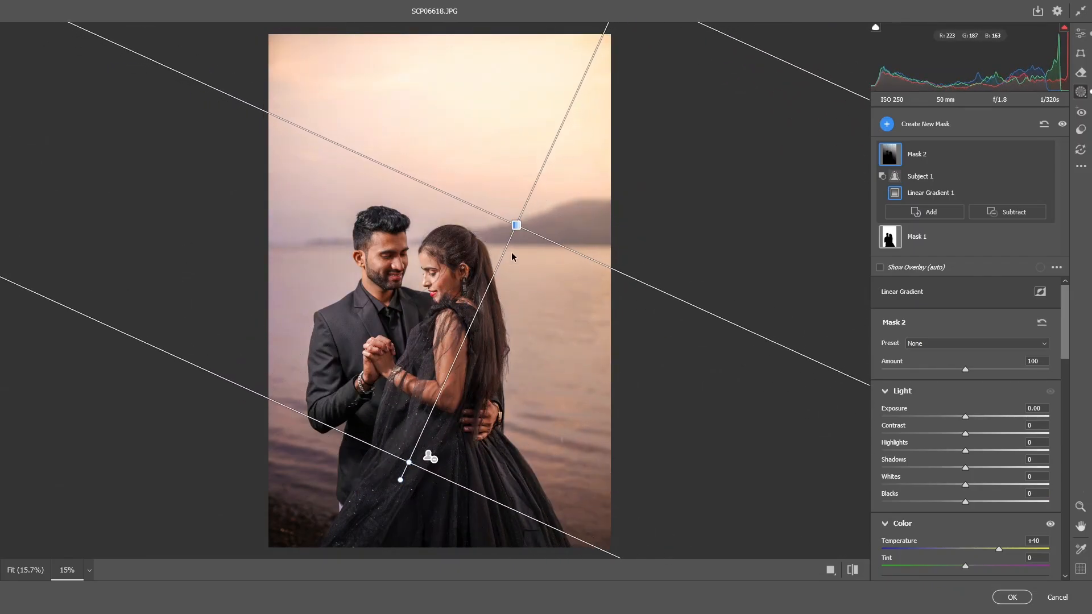
pyautogui.moveTo(514, 224); pyautogui.dragTo(506, 298)
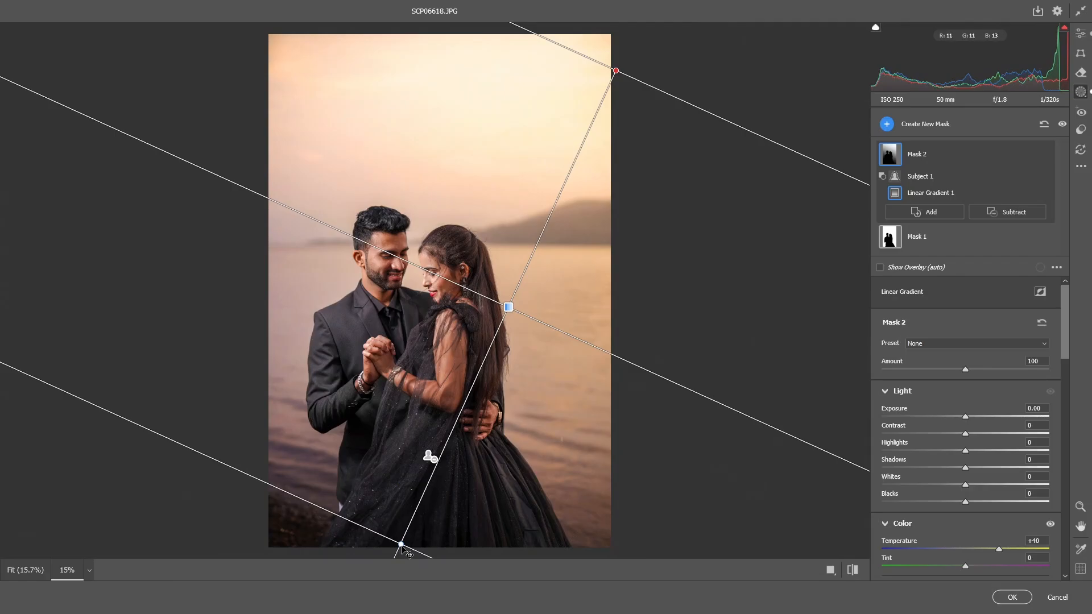
pyautogui.moveTo(401, 545); pyautogui.dragTo(424, 458)
pyautogui.click(430, 457)
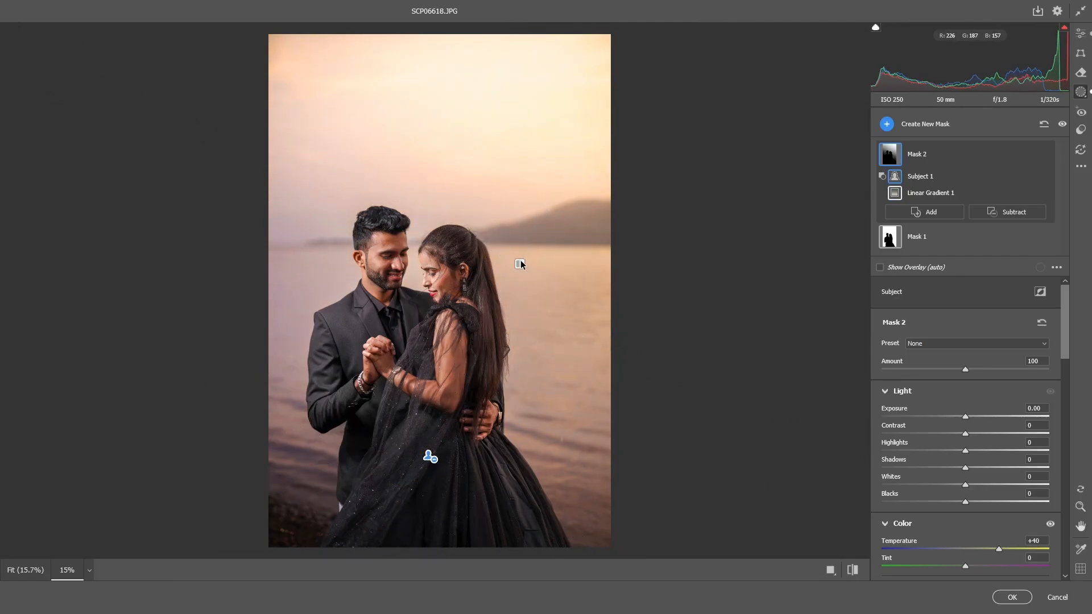
pyautogui.click(424, 457)
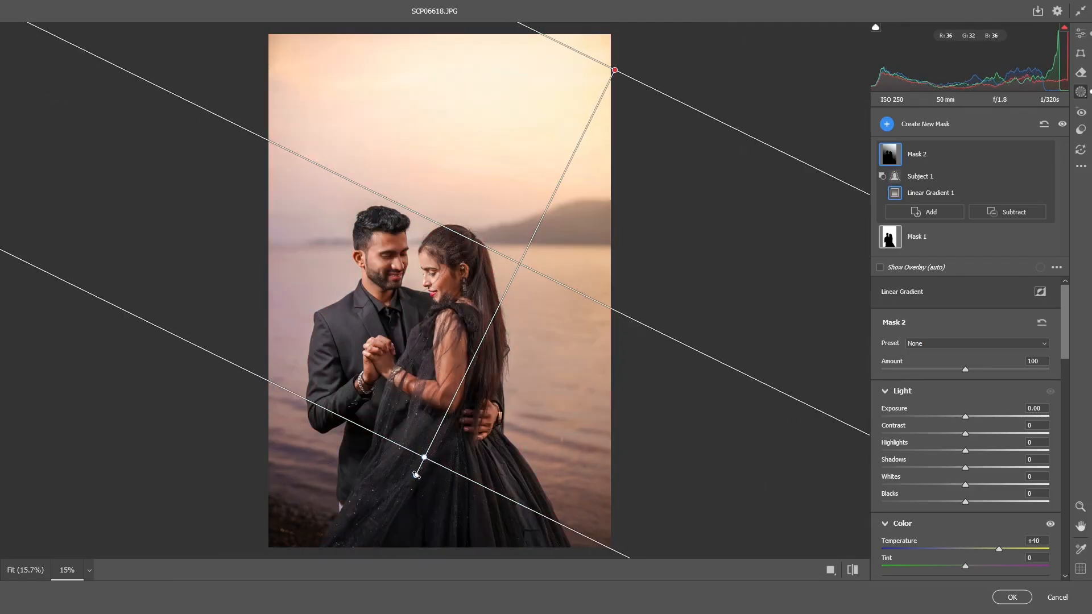
pyautogui.moveTo(425, 457); pyautogui.dragTo(489, 533)
pyautogui.moveTo(512, 280); pyautogui.dragTo(491, 285)
# Raise the gradient mask's Temperature to +49 and nudge the gradient slightly to the right
pyautogui.scroll(-2, 985, 397)
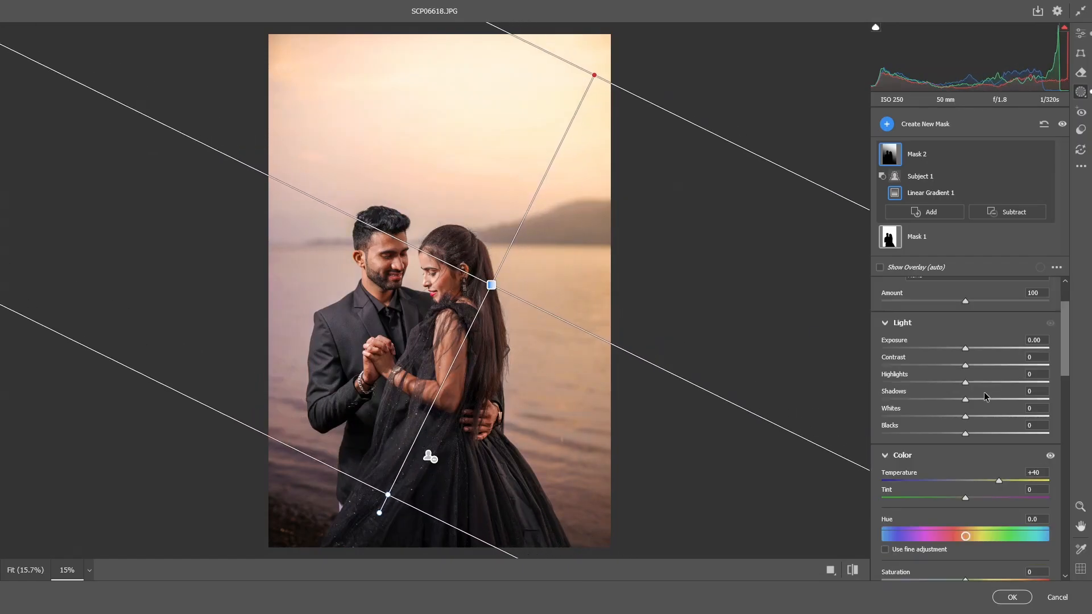
pyautogui.moveTo(1005, 482); pyautogui.dragTo(1013, 479)
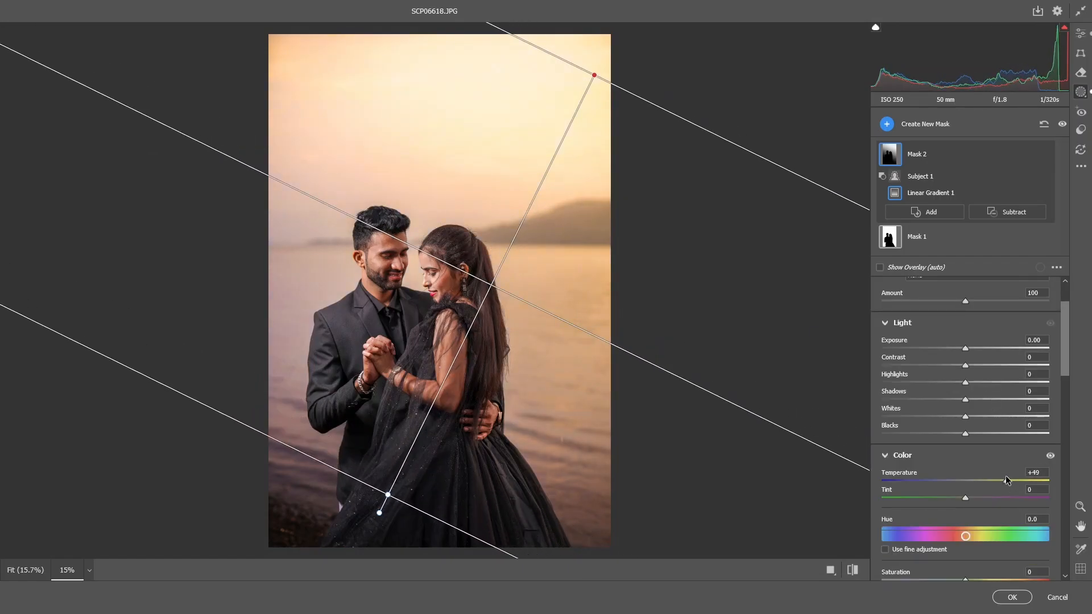
pyautogui.moveTo(498, 292)
pyautogui.mouseDown()
pyautogui.moveTo(484, 292)
pyautogui.moveTo(500, 288)
pyautogui.mouseUp()
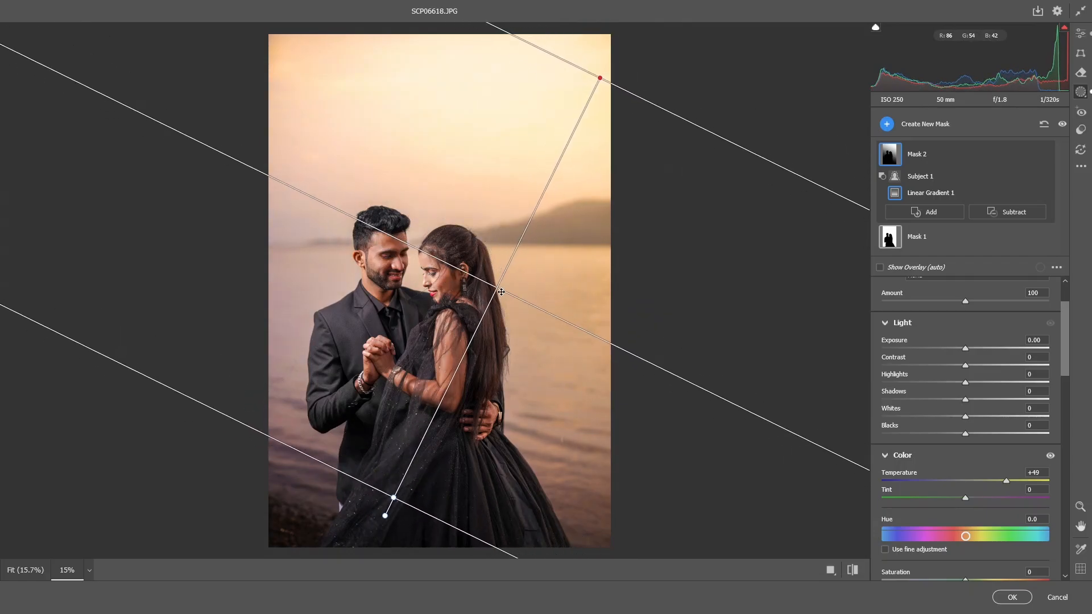
# Shorten the linear gradient by moving its lower end slightly up the dress, and select the mask's subject component
pyautogui.moveTo(402, 501); pyautogui.dragTo(412, 480)
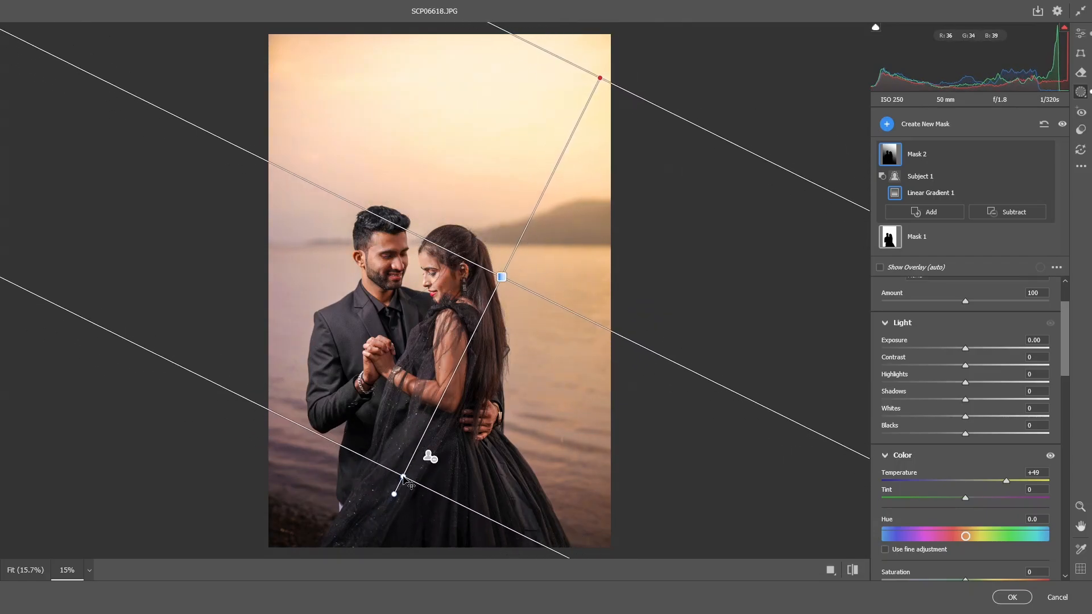
pyautogui.click(917, 181)
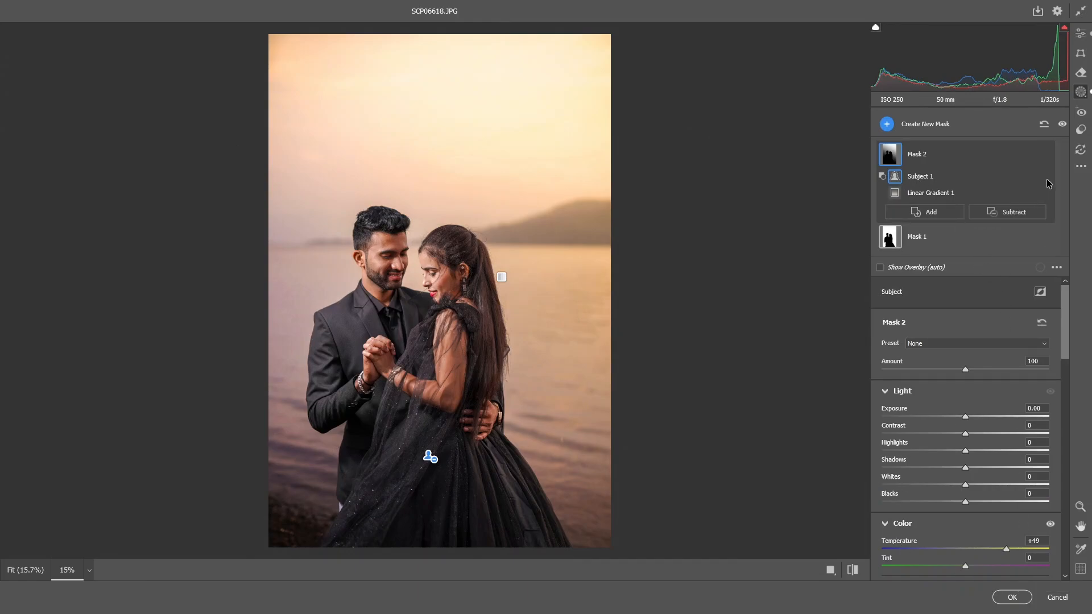
# Create a new brush mask and paint it across the whole sky with a size 44 brush
pyautogui.click(933, 136)
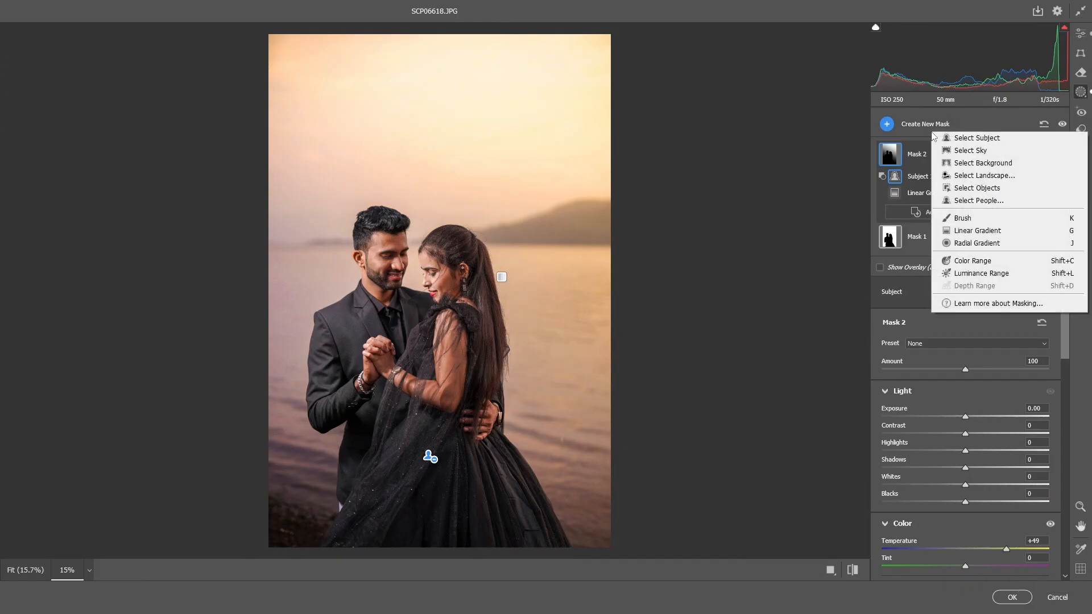
pyautogui.click(968, 223)
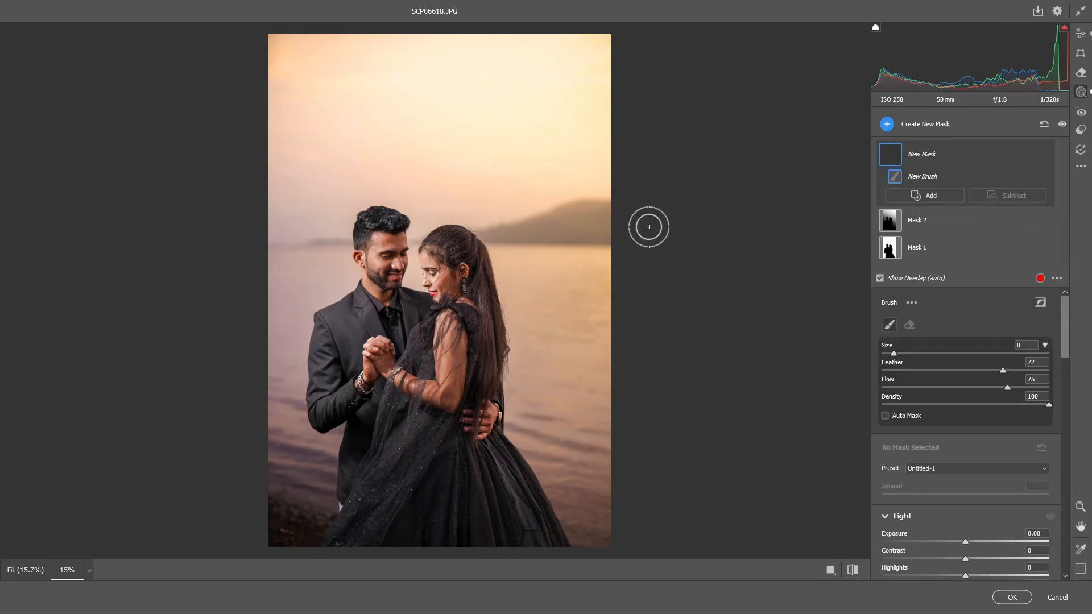
pyautogui.press(']')
pyautogui.press(']')
pyautogui.press(']')
pyautogui.press(']')
pyautogui.press(']')
pyautogui.press(']')
pyautogui.press(']')
pyautogui.press(']')
pyautogui.press(']')
pyautogui.press(']')
pyautogui.press(']')
pyautogui.press(']')
pyautogui.press(']')
pyautogui.press(']')
pyautogui.press(']')
pyautogui.press(']')
pyautogui.press(']')
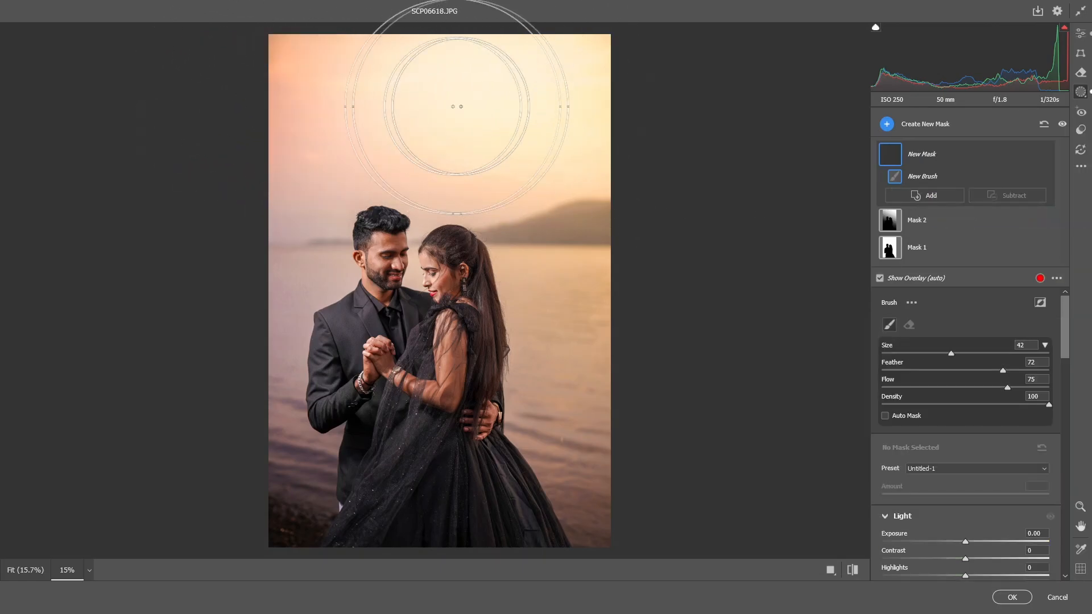
pyautogui.press(']')
pyautogui.moveTo(337, 91)
pyautogui.mouseDown()
pyautogui.moveTo(667, 92)
pyautogui.moveTo(660, 117)
pyautogui.mouseUp()
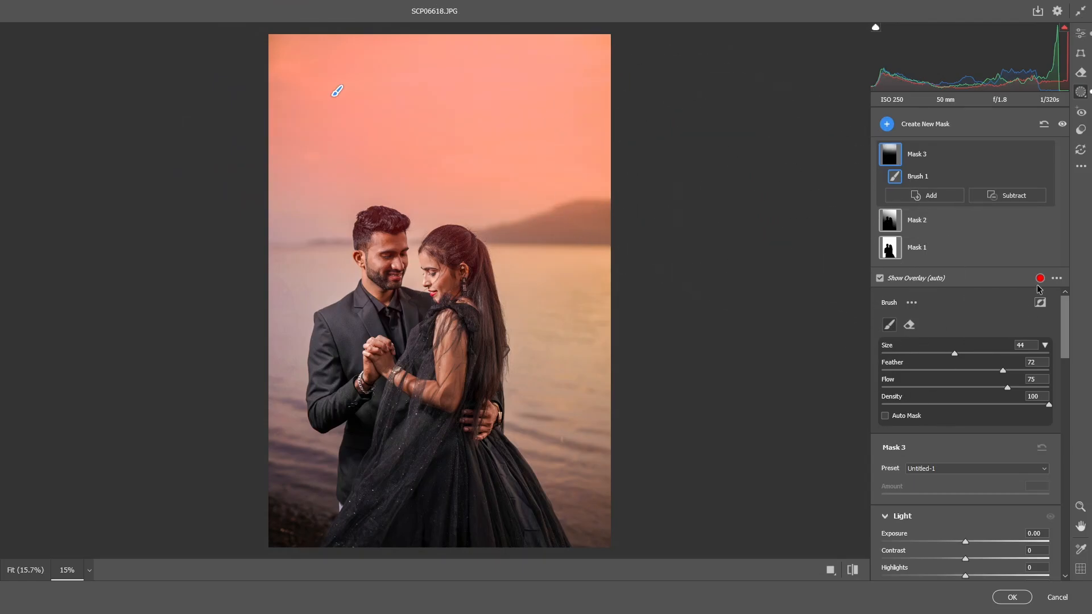
# Subtract the subject from the sky brush mask and apply the filter with the mask's Texture at -54 and Dehaze at +3
pyautogui.click(1009, 195)
pyautogui.click(1018, 202)
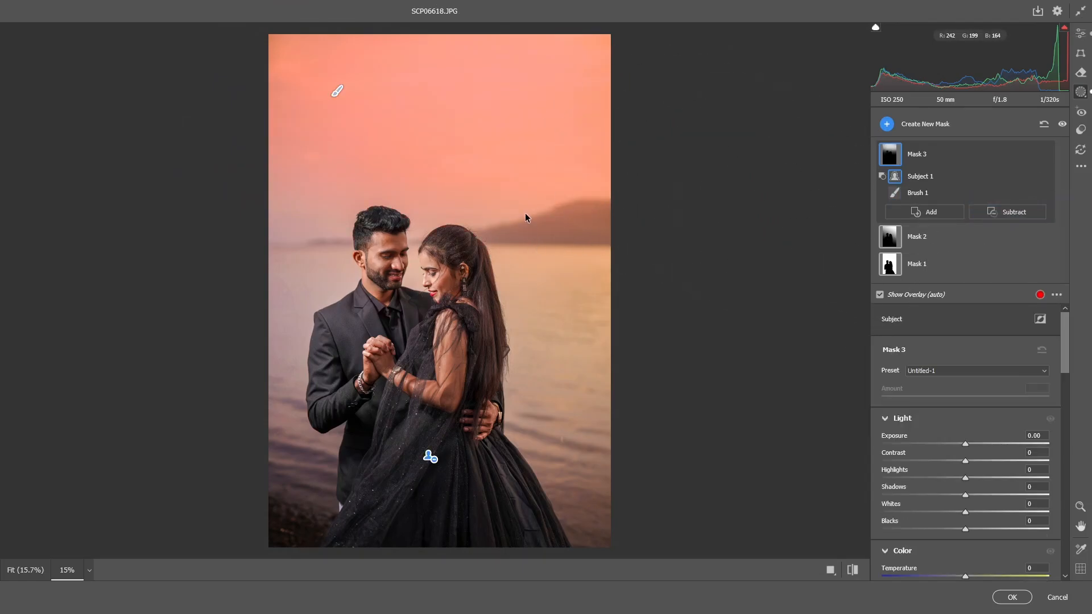
pyautogui.scroll(-10, 965, 430)
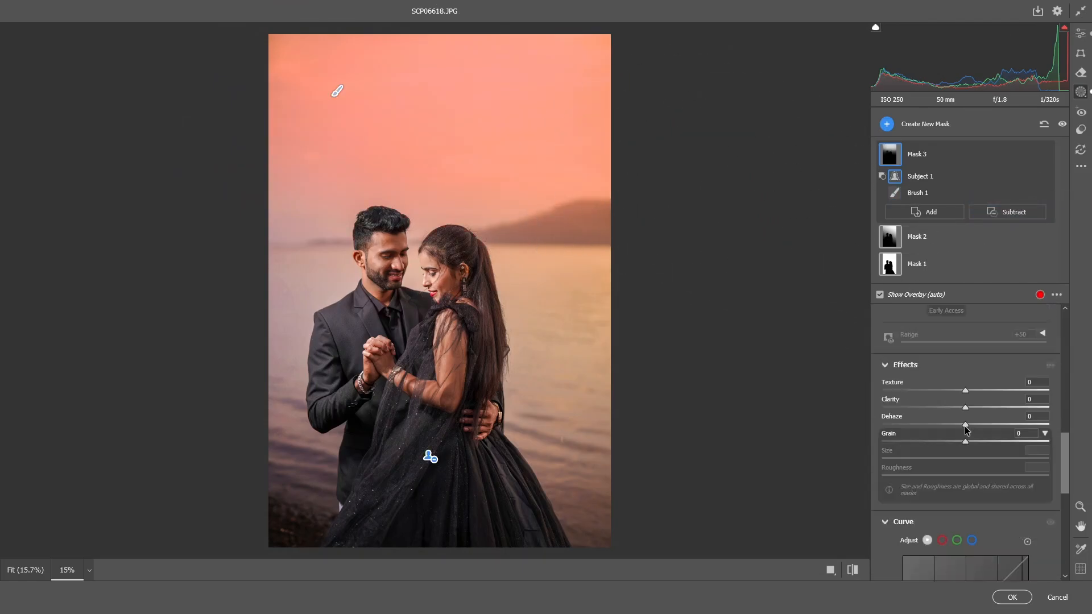
pyautogui.scroll(-2, 965, 428)
pyautogui.moveTo(965, 358)
pyautogui.mouseDown()
pyautogui.moveTo(945, 360)
pyautogui.moveTo(967, 361)
pyautogui.mouseUp()
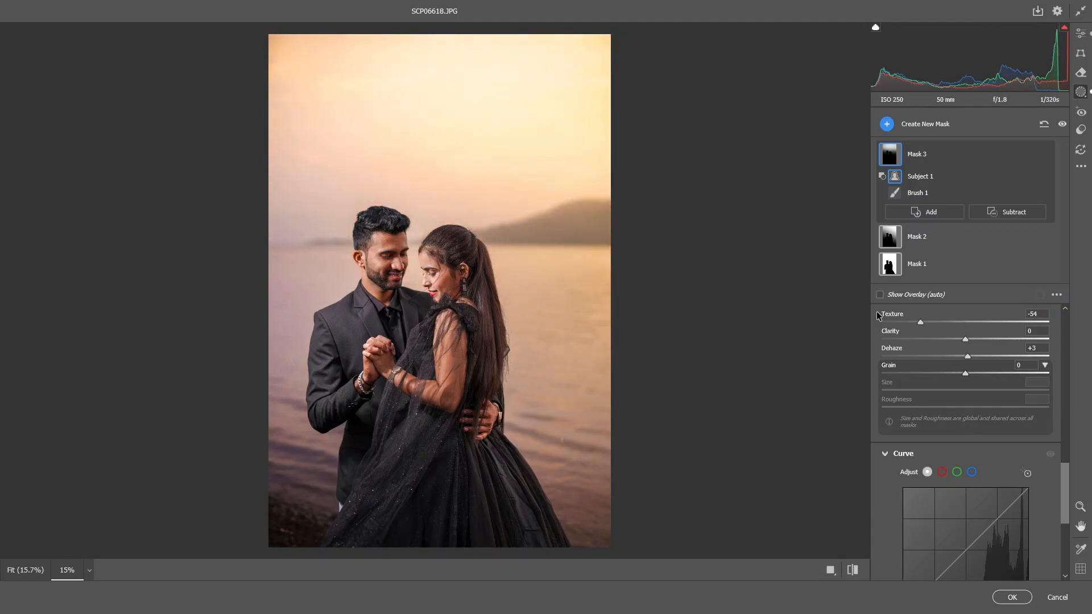
pyautogui.click(1011, 596)
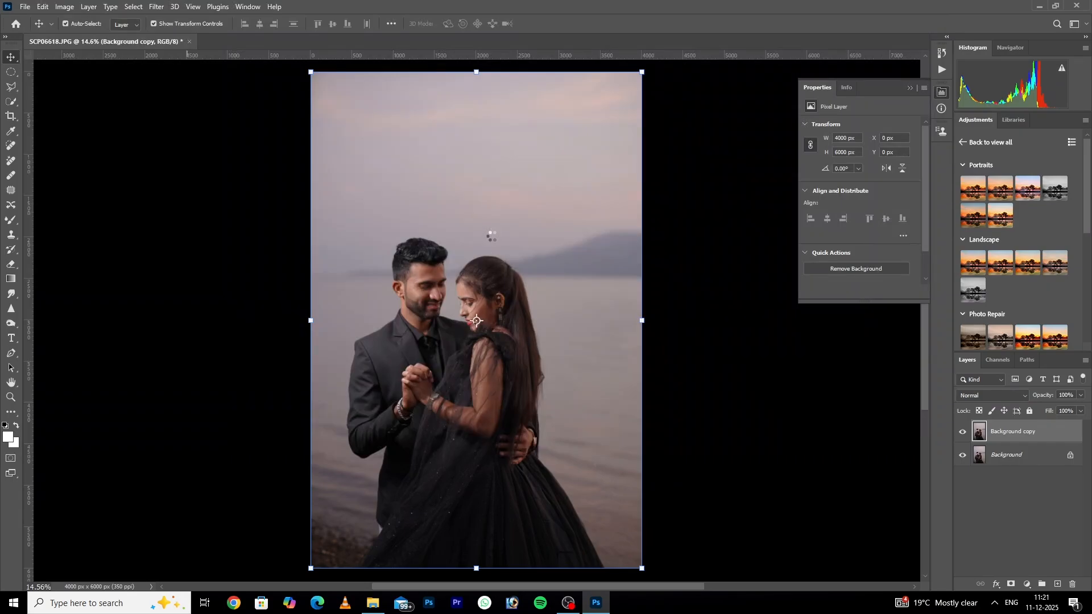
# Compare the edited layer with the original photo by hiding and showing the layer
pyautogui.click(962, 432)
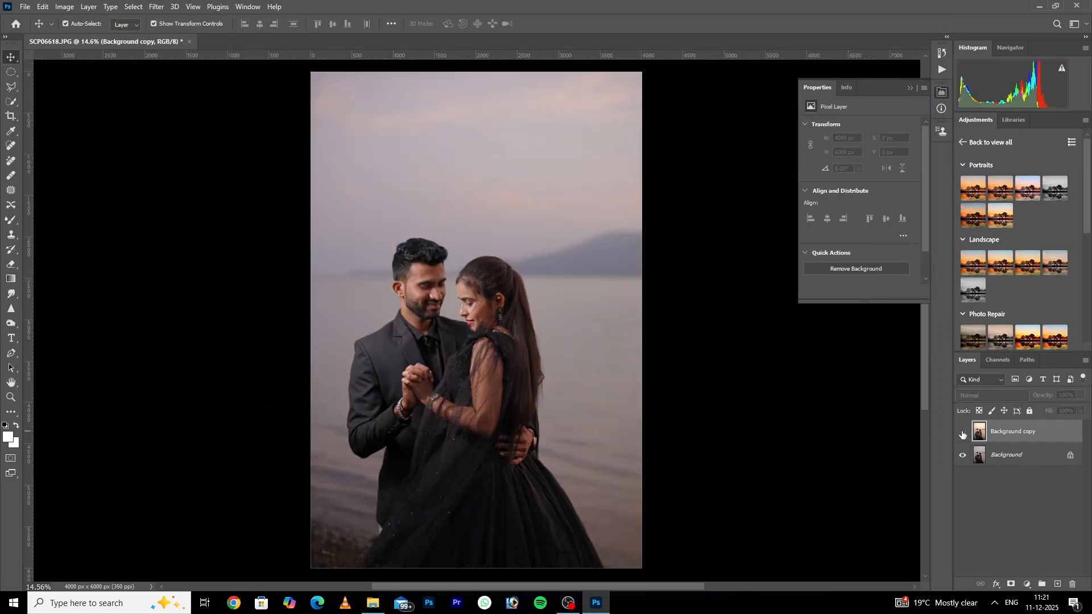
pyautogui.click(962, 432)
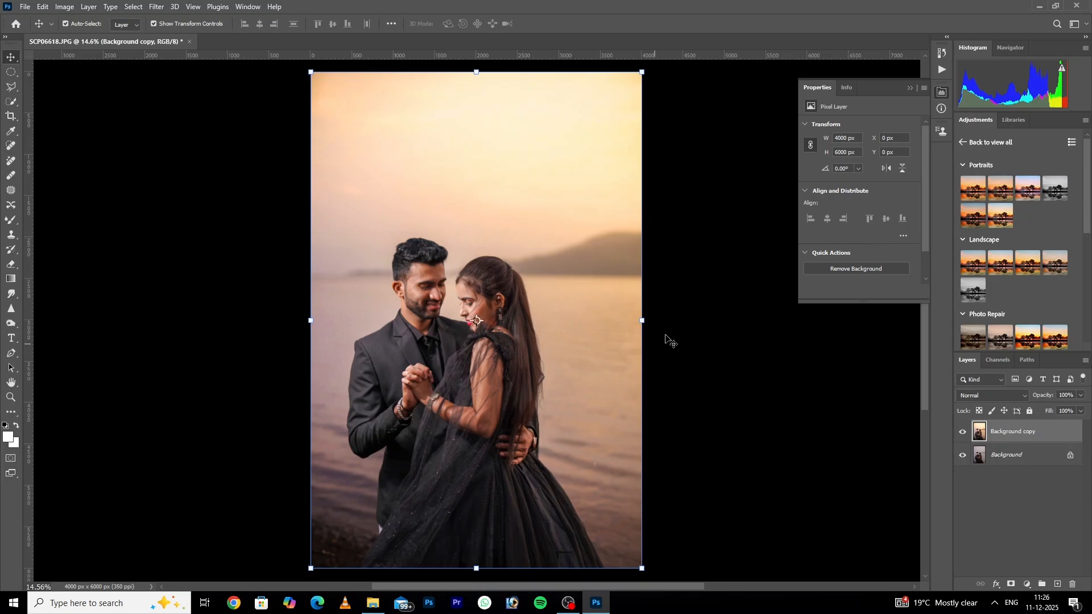
# Duplicate the edited layer and open the copy in the Camera Raw Filter
pyautogui.click(699, 329)
pyautogui.click(530, 307)
pyautogui.hotkey('ctrl', 'j')
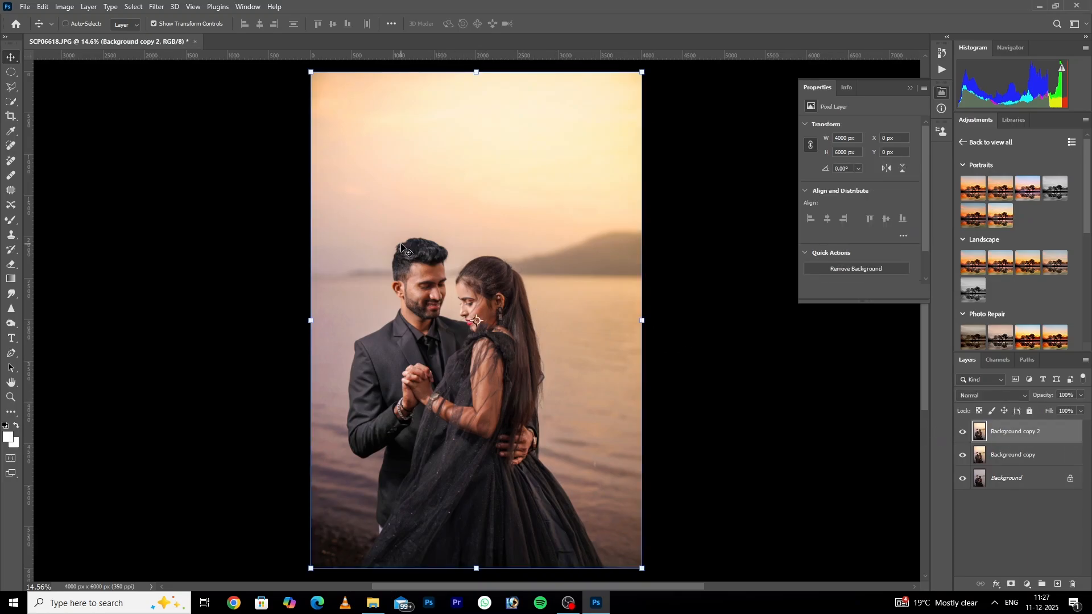
pyautogui.hotkey('ctrl', 'shift', 'a')
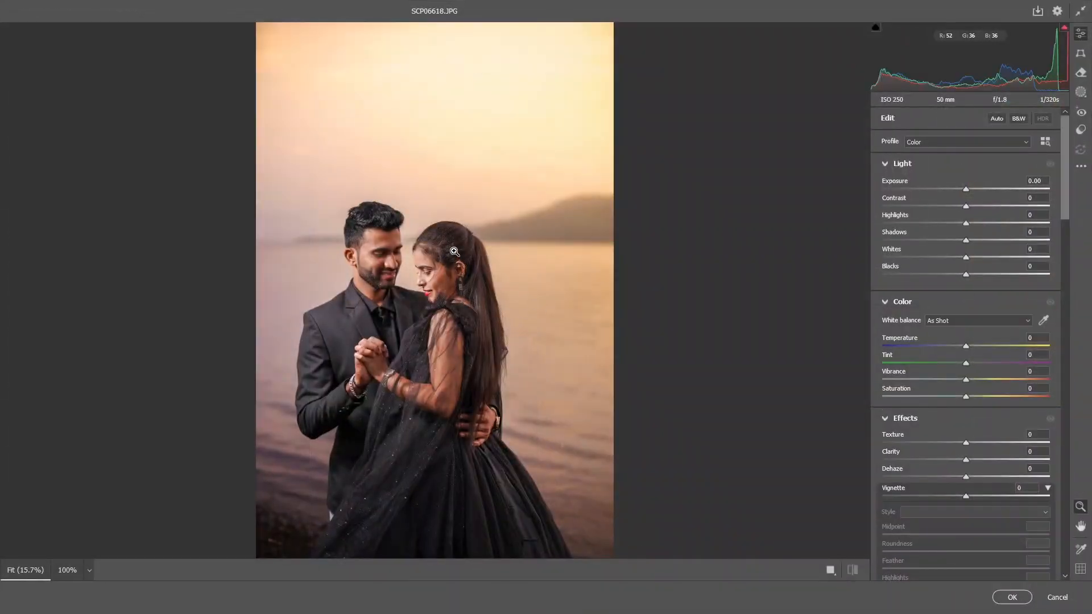
pyautogui.click(996, 119)
pyautogui.click(997, 118)
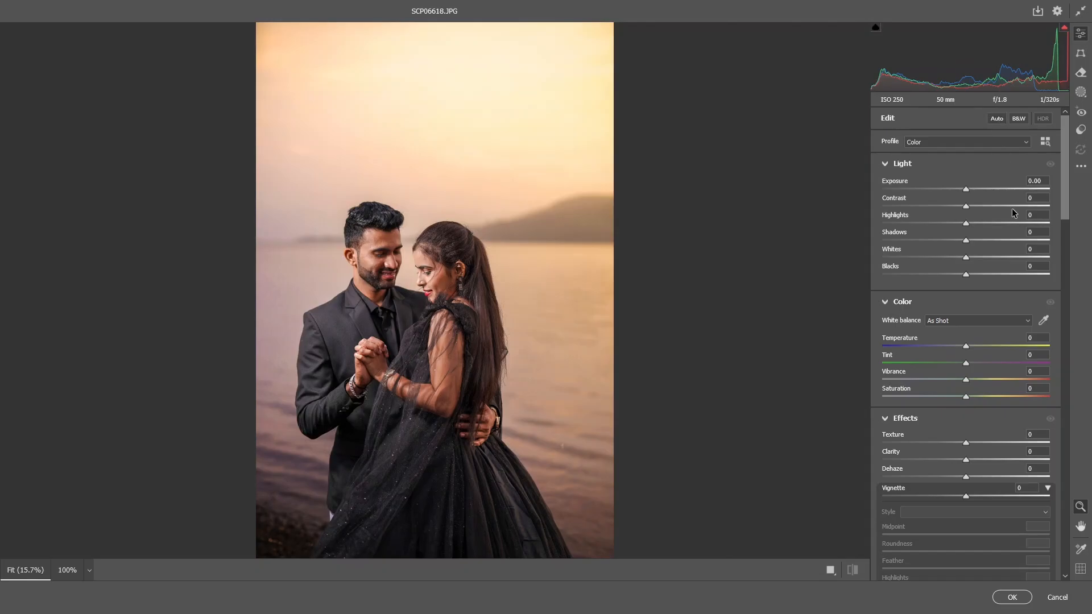
# Add a linear gradient mask running diagonally from the photo's upper-right background to its lower-left shore, refining its position and angle
pyautogui.click(1081, 92)
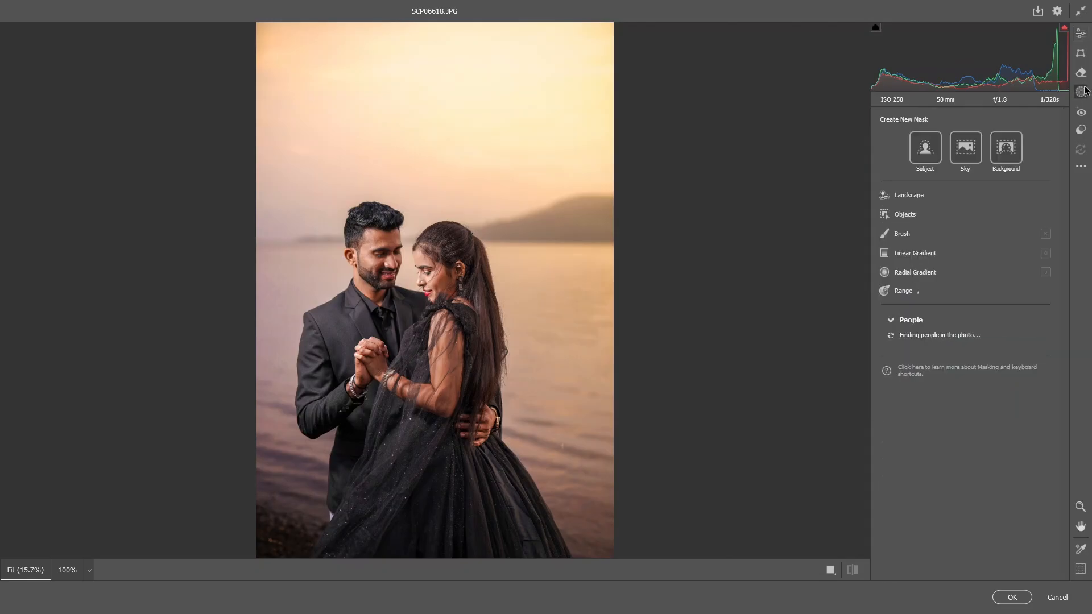
pyautogui.click(947, 255)
pyautogui.moveTo(621, 168); pyautogui.dragTo(245, 502)
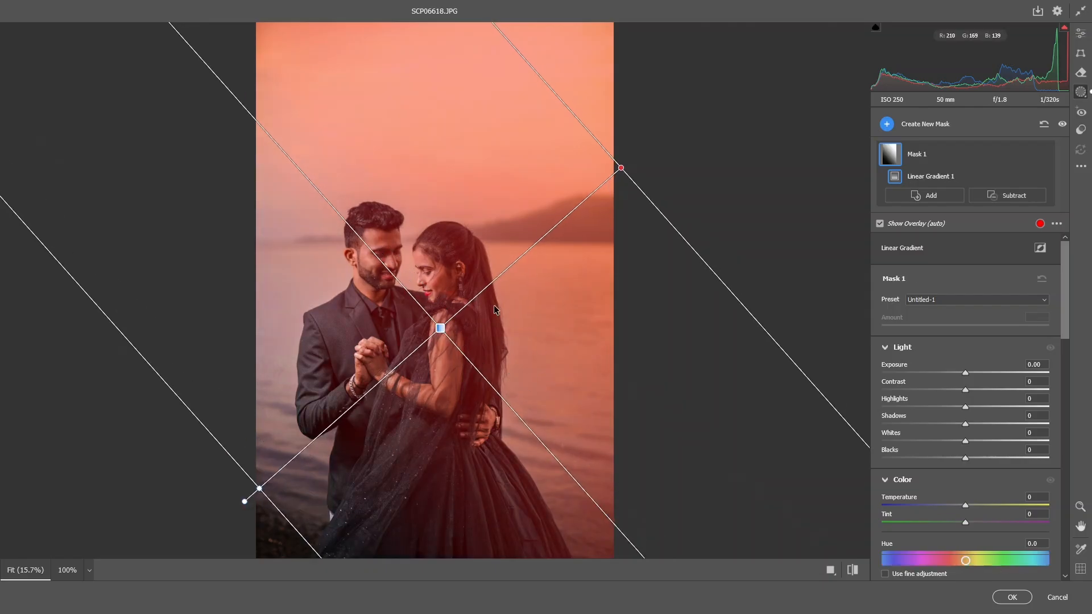
pyautogui.moveTo(440, 327); pyautogui.dragTo(459, 297)
pyautogui.moveTo(277, 458); pyautogui.dragTo(261, 475)
pyautogui.moveTo(641, 139); pyautogui.dragTo(603, 113)
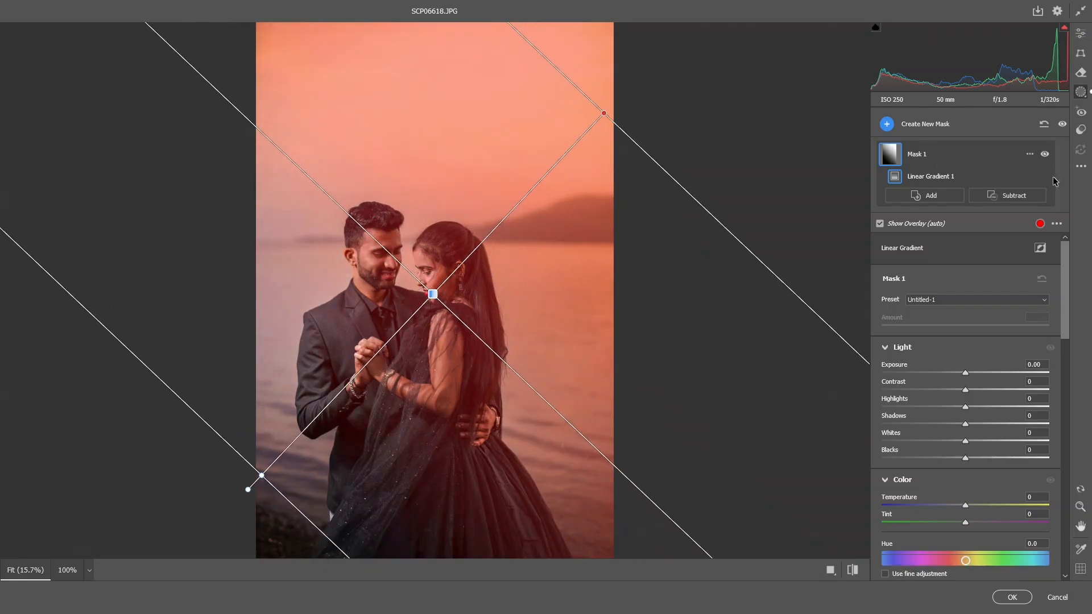
# Subtract the subject from the diagonal gradient mask and apply the filter with a slight color adjustment to the masked background
pyautogui.click(1014, 198)
pyautogui.click(1015, 203)
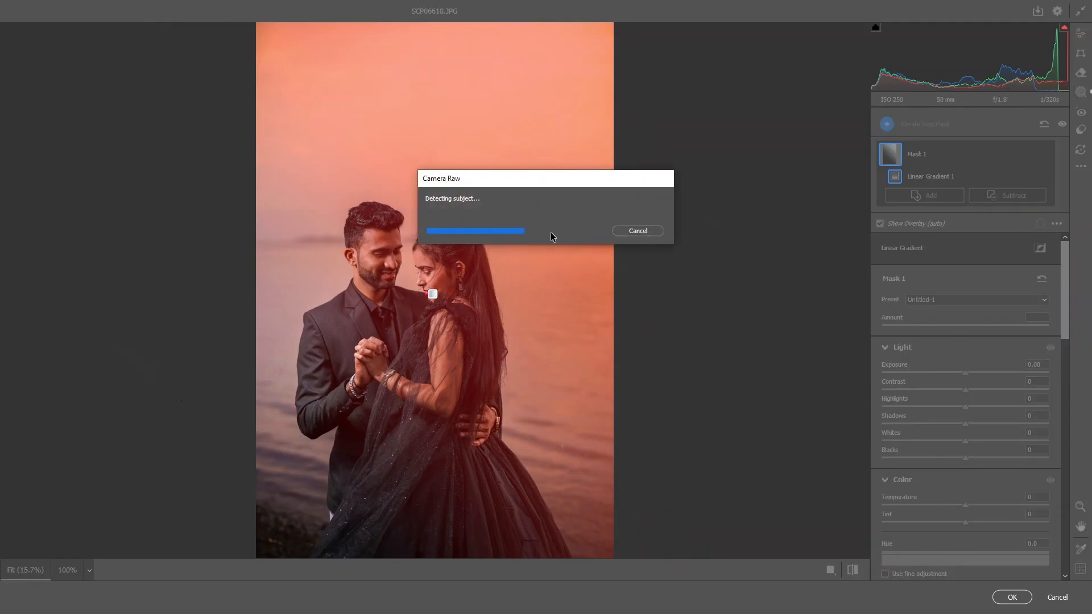
pyautogui.scroll(-3, 987, 324)
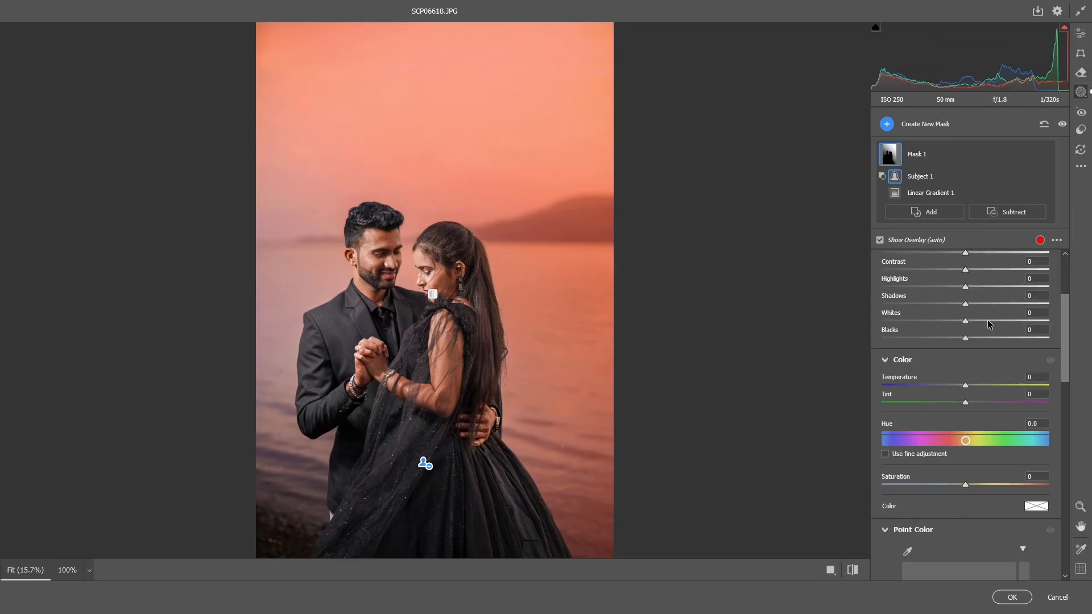
pyautogui.scroll(-2, 975, 332)
pyautogui.moveTo(966, 333)
pyautogui.mouseDown()
pyautogui.moveTo(1042, 335)
pyautogui.moveTo(978, 316)
pyautogui.mouseUp()
pyautogui.click(1012, 597)
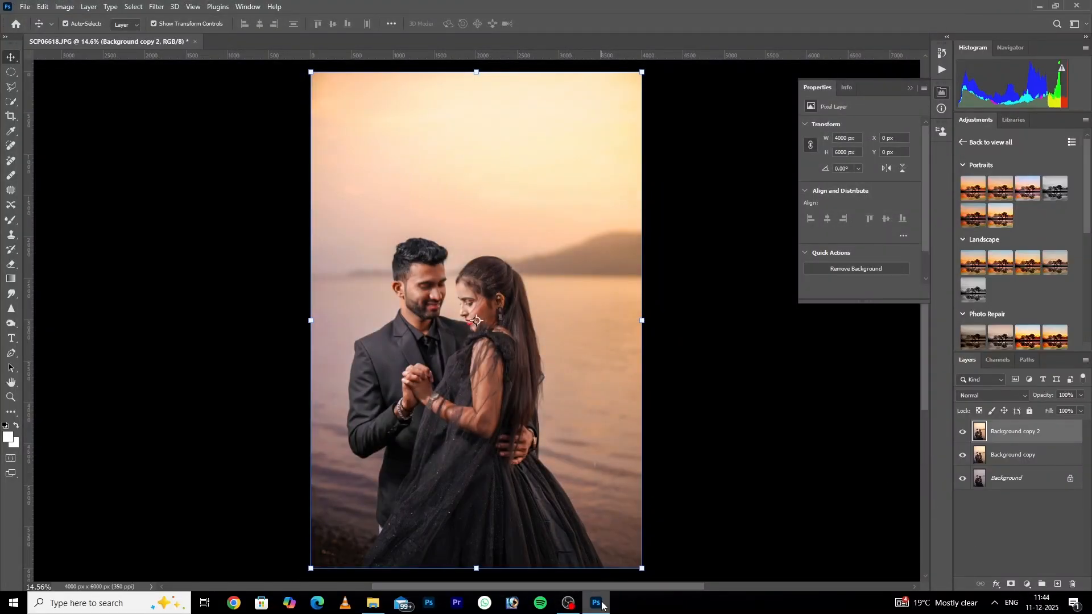
# Reopen the Camera Raw Filter on the topmost copy layer and apply a Vignette of -4
pyautogui.click(179, 213)
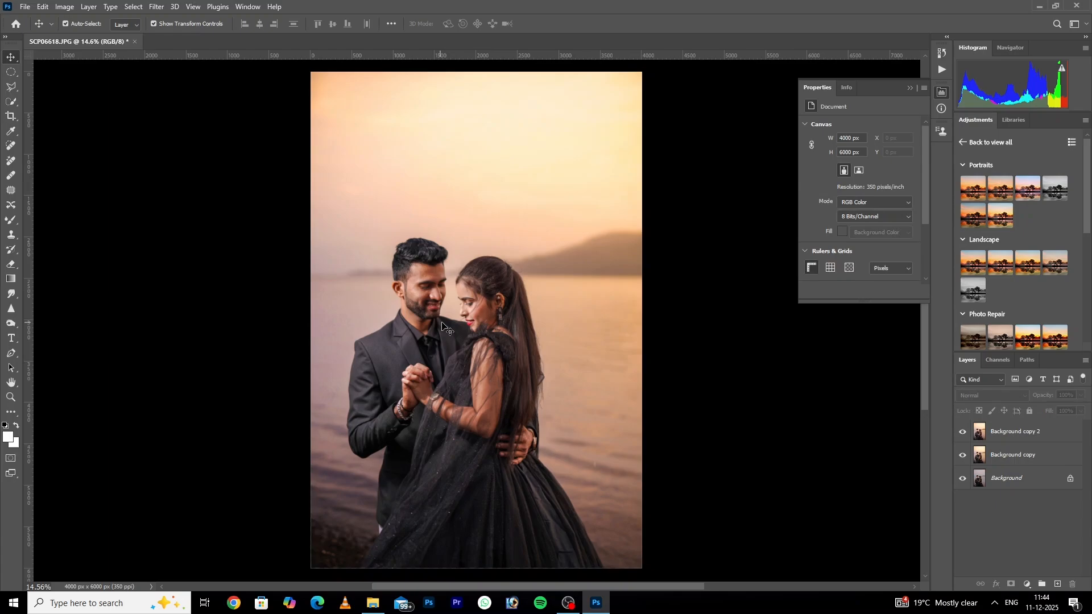
pyautogui.click(533, 321)
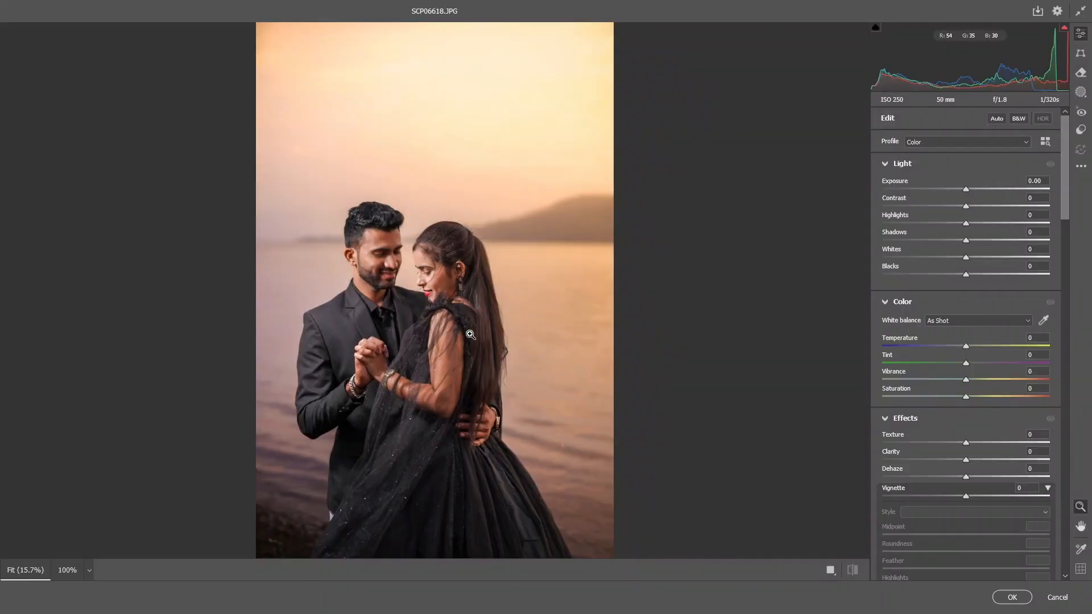
pyautogui.click(407, 284)
pyautogui.click(407, 283)
pyautogui.moveTo(967, 493); pyautogui.dragTo(963, 493)
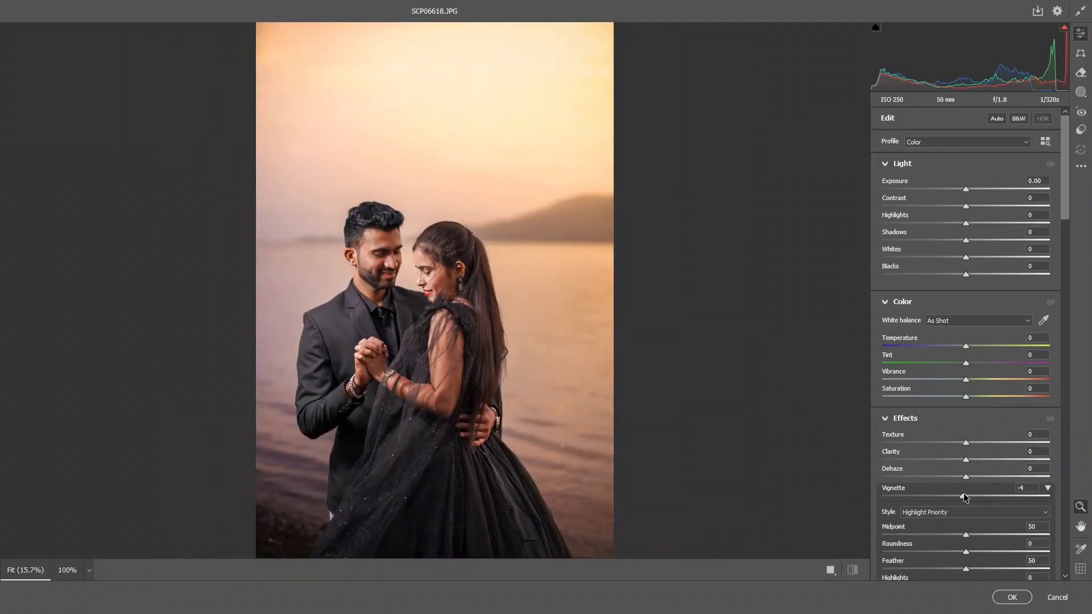
pyautogui.click(1012, 597)
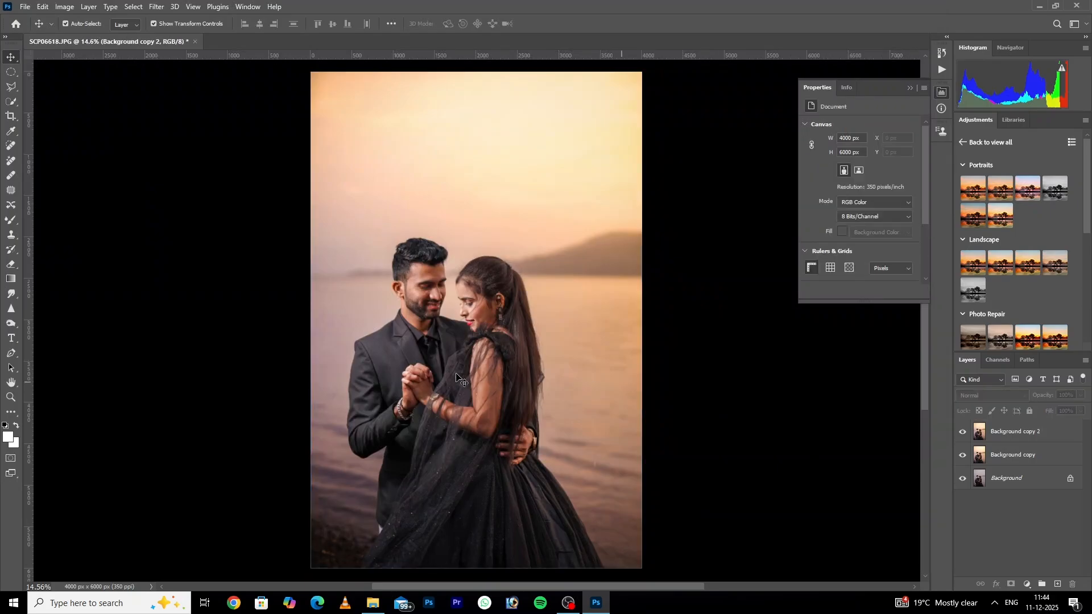
# Compare the retouched copies with the original background by hiding and showing both copy layers
pyautogui.click(962, 454)
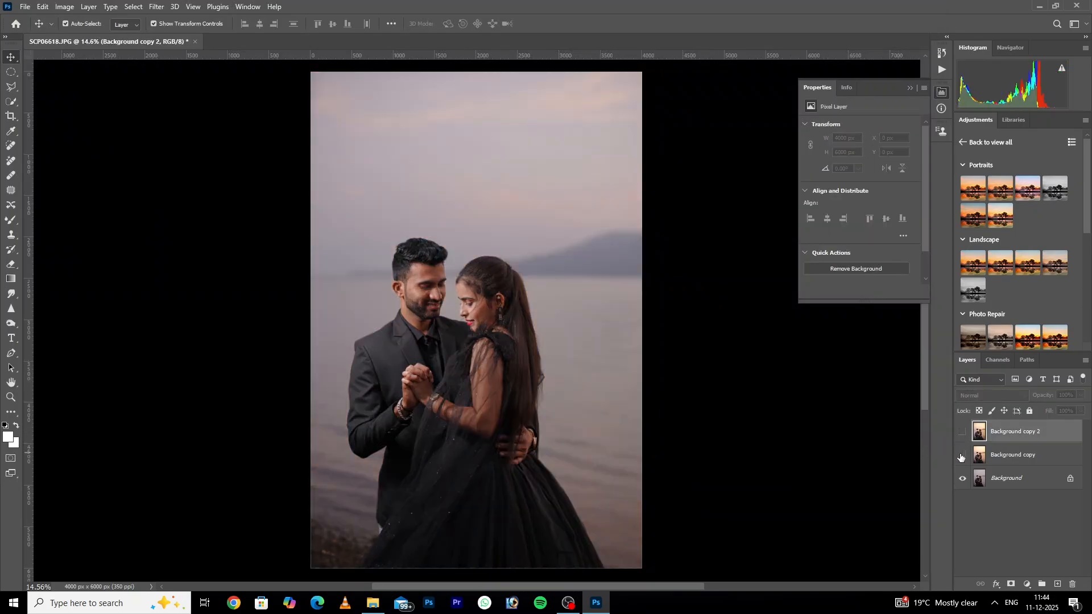
pyautogui.click(962, 454)
pyautogui.click(962, 431)
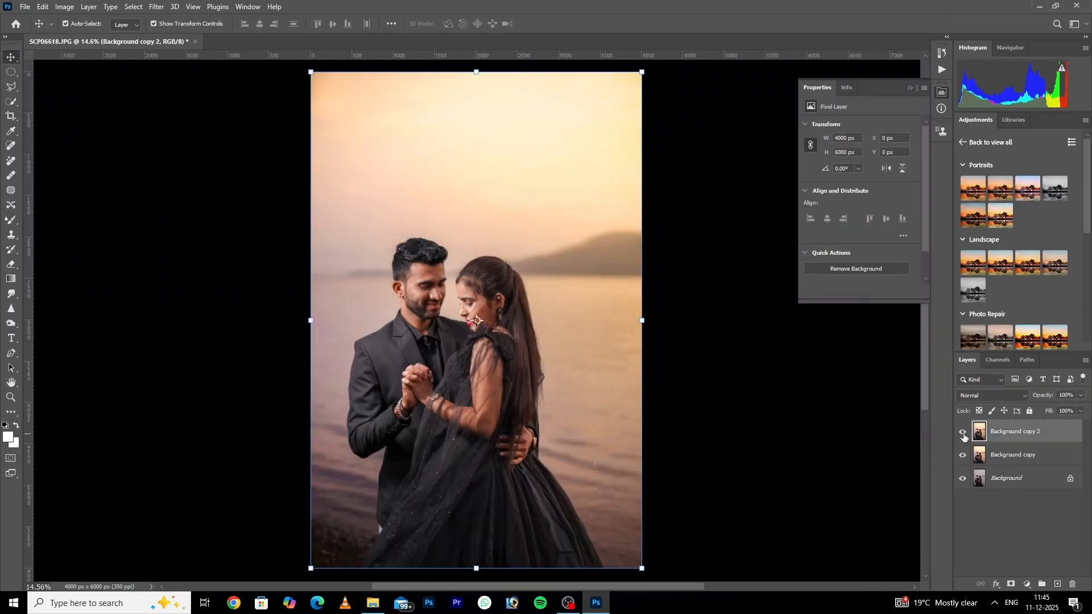
pyautogui.click(785, 358)
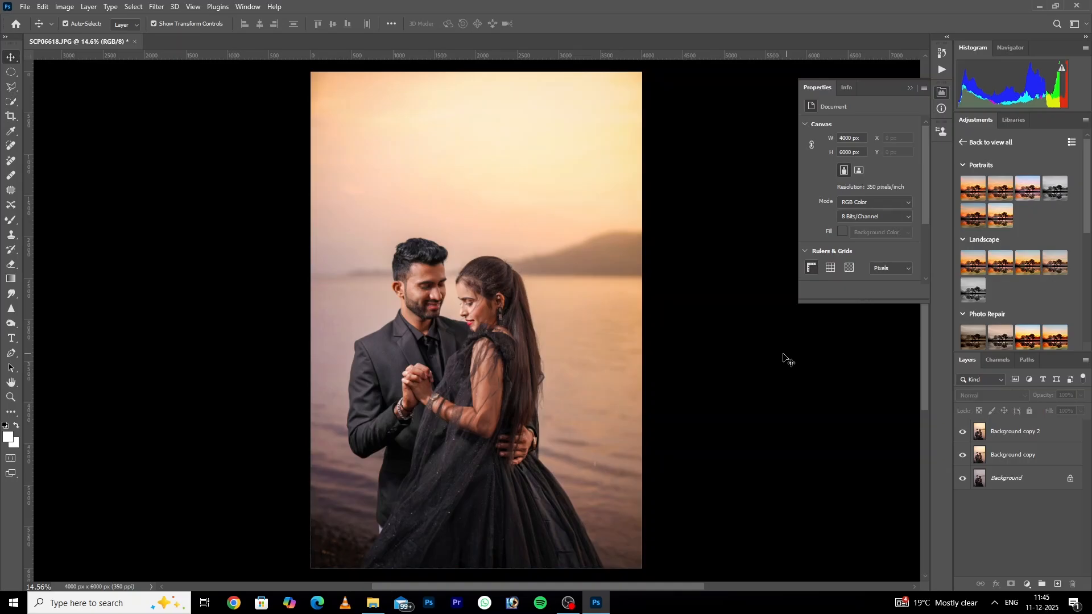
# Select the Mixer Brush tool with the couple's faces magnified for skin retouching
pyautogui.click(499, 349)
pyautogui.scroll(9, 441, 319)
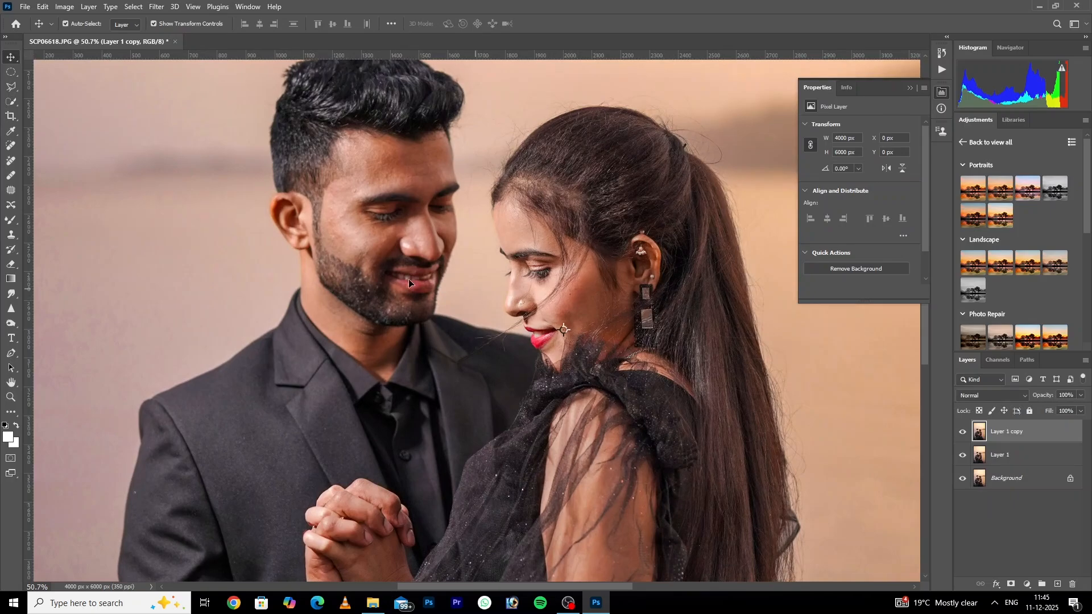
pyautogui.click(11, 221)
pyautogui.rightClick(11, 221)
pyautogui.click(33, 233)
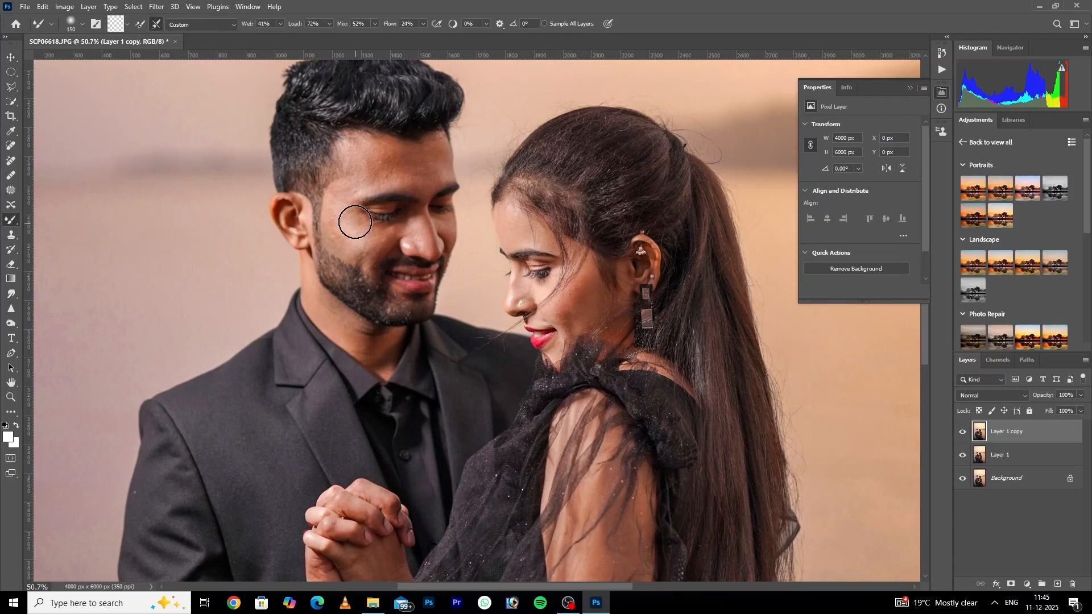
pyautogui.scroll(3, 354, 169)
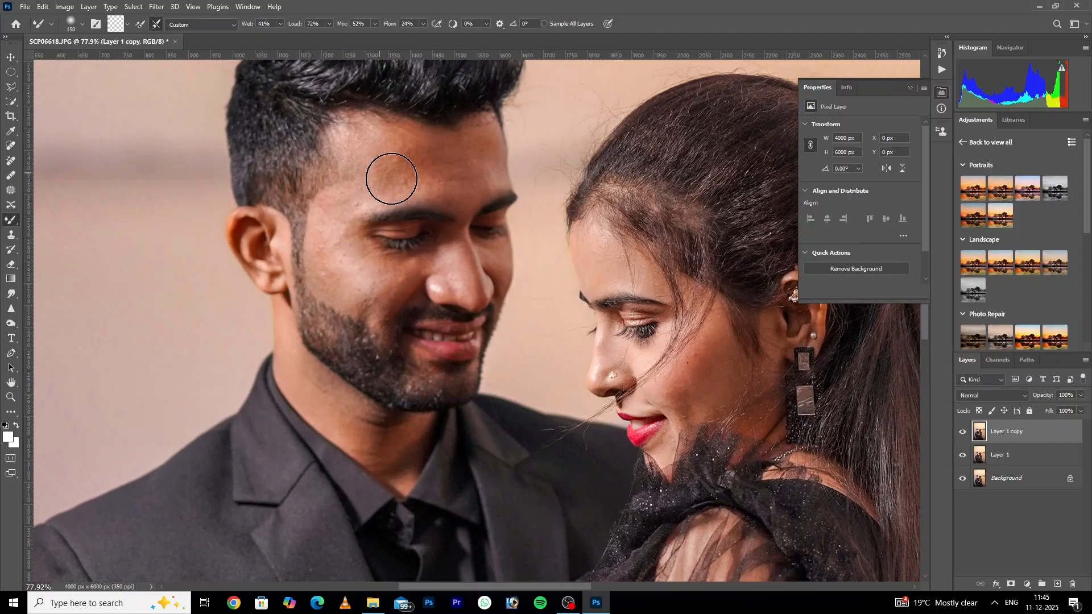
# Apply a High Pass filter with a radius of 1.5 pixels to the topmost layer
pyautogui.click(150, 5)
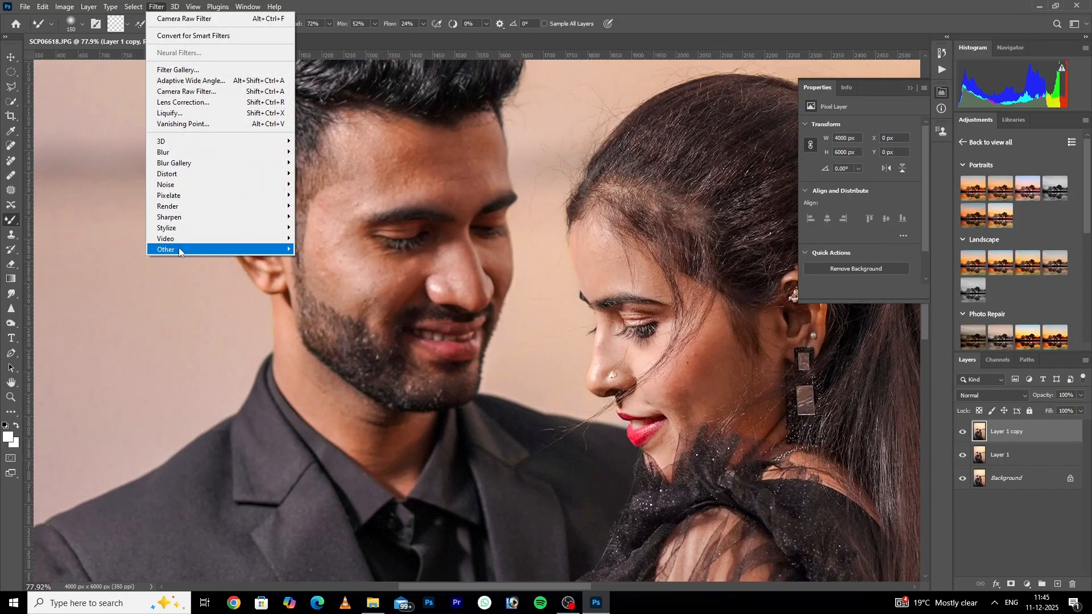
pyautogui.moveTo(171, 247)
pyautogui.click(320, 260)
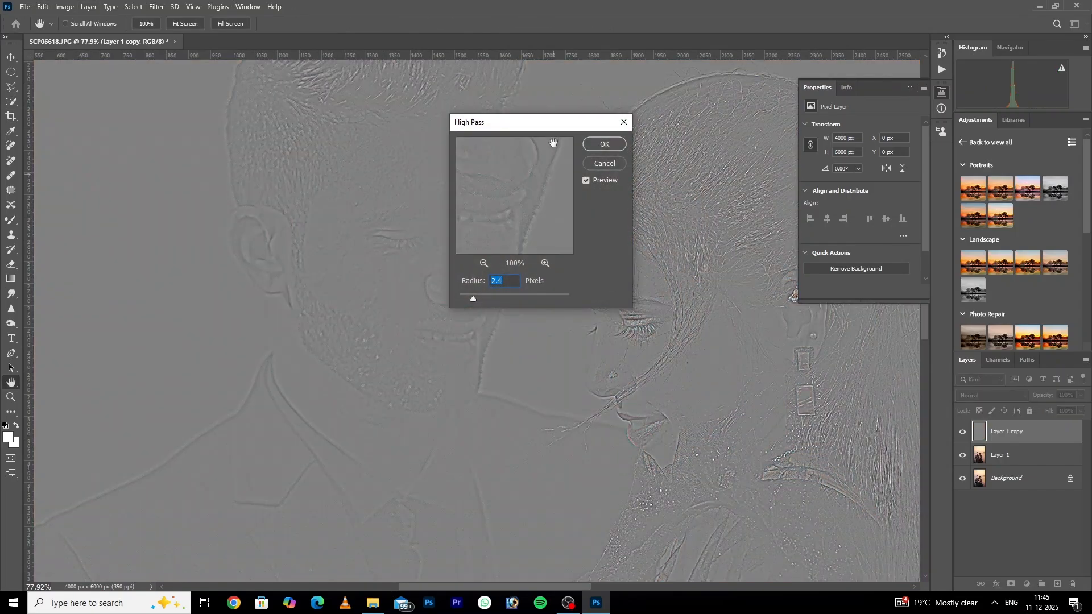
pyautogui.moveTo(544, 122); pyautogui.dragTo(741, 135)
pyautogui.moveTo(665, 311); pyautogui.dragTo(663, 311)
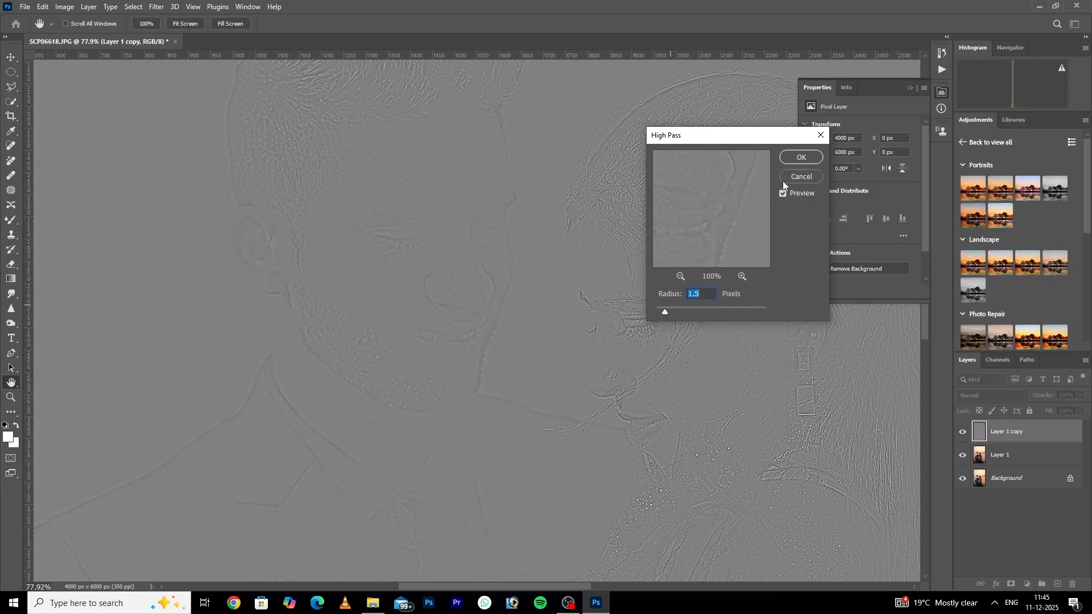
pyautogui.click(800, 158)
# Set the blend mode of the High Pass layer to Soft Light and magnify the faces
pyautogui.click(992, 395)
pyautogui.scroll(-1, 983, 398)
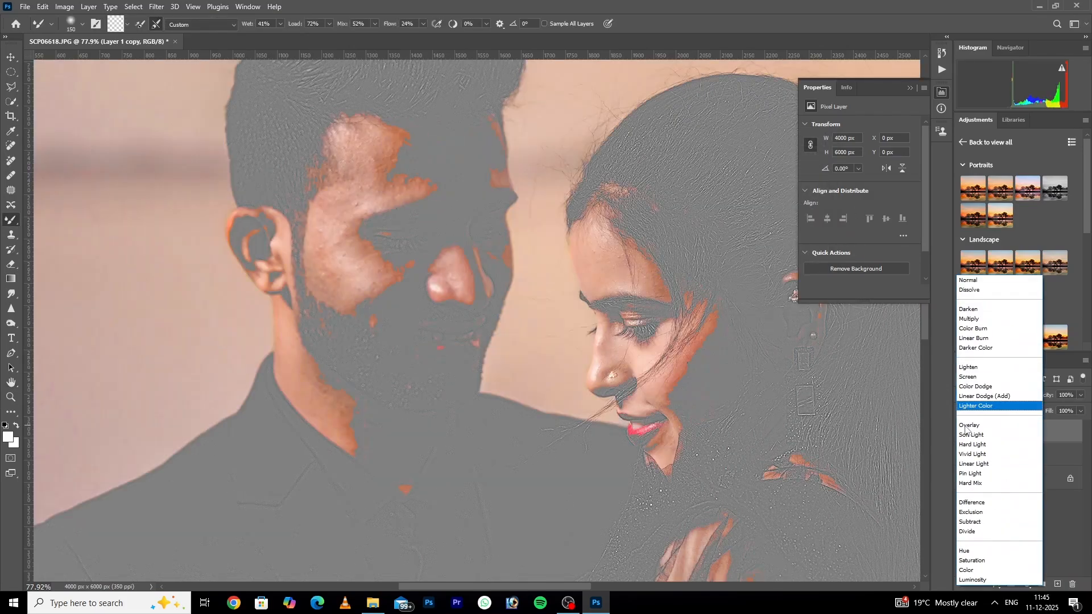
pyautogui.click(983, 426)
pyautogui.moveTo(534, 244); pyautogui.dragTo(505, 244)
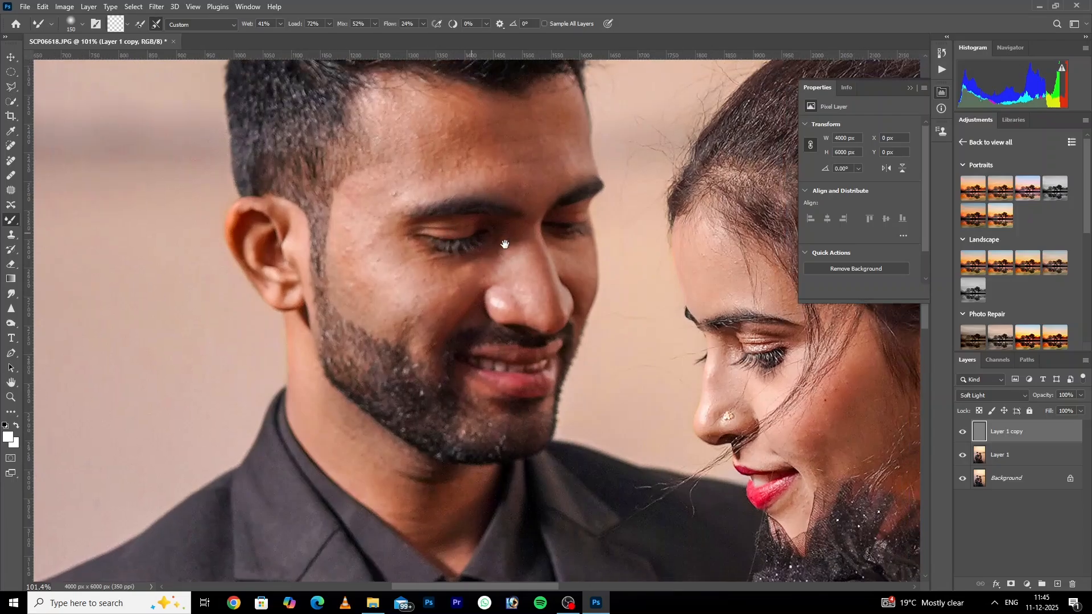
# Hide the High Pass layer and make Layer 1 active with the Mixer Brush for skin smoothing
pyautogui.click(962, 432)
pyautogui.hotkey('alt', '[')
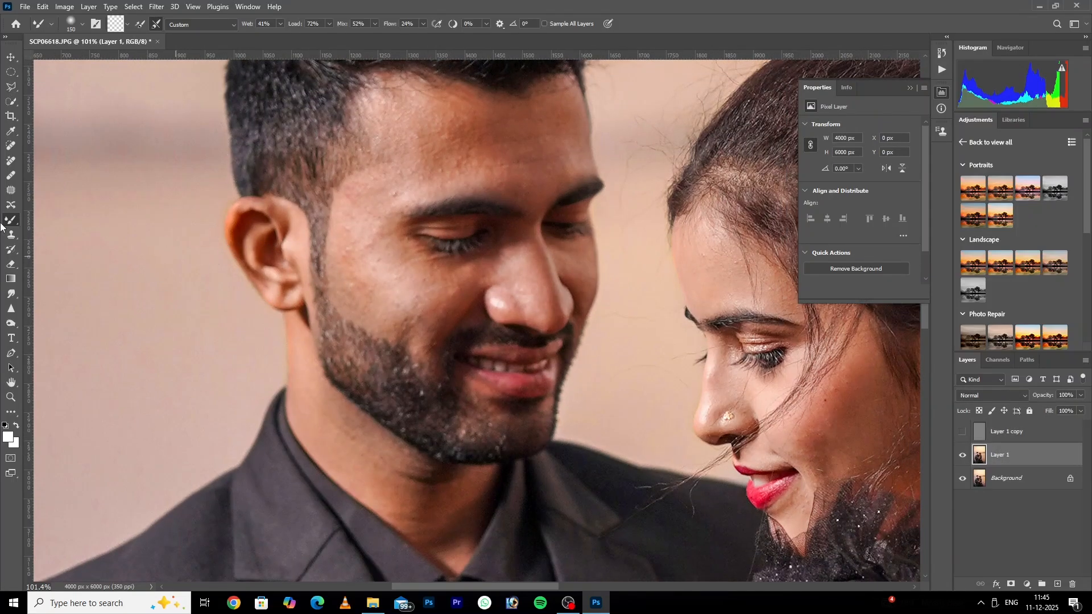
pyautogui.rightClick(14, 218)
pyautogui.click(30, 231)
# Smooth the skin on the man's forehead with Mixer Brush strokes at a size of about 125
pyautogui.press('[')
pyautogui.press('[')
pyautogui.press('[')
pyautogui.press(']')
pyautogui.press(']')
pyautogui.press(']')
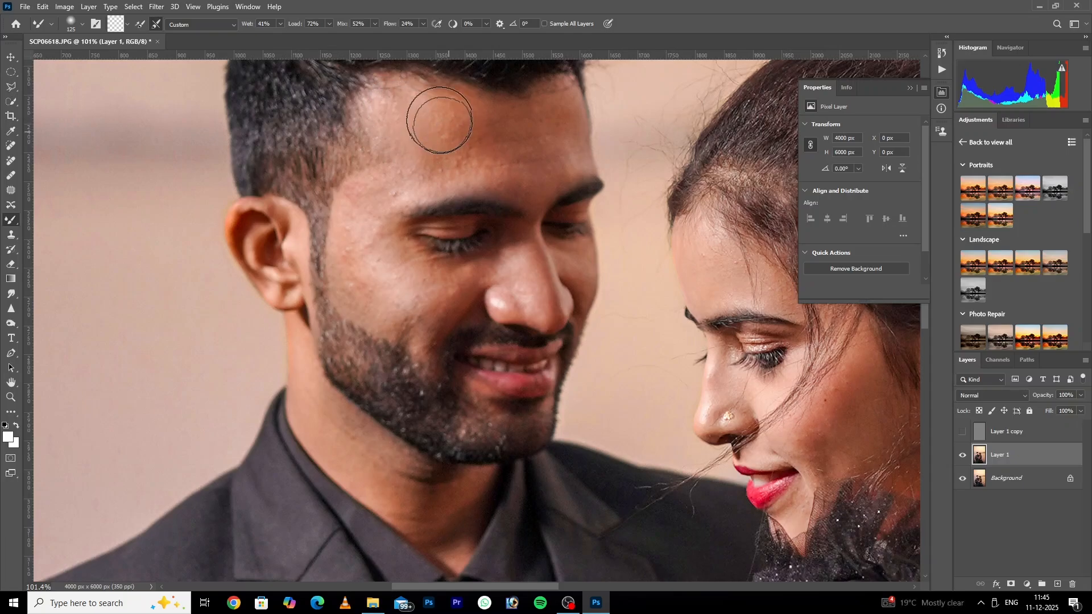
pyautogui.moveTo(455, 139)
pyautogui.mouseDown()
pyautogui.moveTo(409, 130)
pyautogui.moveTo(423, 159)
pyautogui.moveTo(414, 169)
pyautogui.moveTo(512, 165)
pyautogui.moveTo(464, 132)
pyautogui.mouseUp()
pyautogui.press('[')
pyautogui.press('[')
pyautogui.moveTo(427, 174)
pyautogui.mouseDown()
pyautogui.moveTo(357, 211)
pyautogui.moveTo(421, 174)
pyautogui.moveTo(433, 152)
pyautogui.moveTo(528, 160)
pyautogui.moveTo(536, 118)
pyautogui.moveTo(561, 155)
pyautogui.moveTo(472, 159)
pyautogui.moveTo(457, 108)
pyautogui.moveTo(547, 139)
pyautogui.moveTo(531, 174)
pyautogui.mouseUp()
pyautogui.press(']')
pyautogui.scroll(-3, 512, 171)
pyautogui.scroll(2, 391, 198)
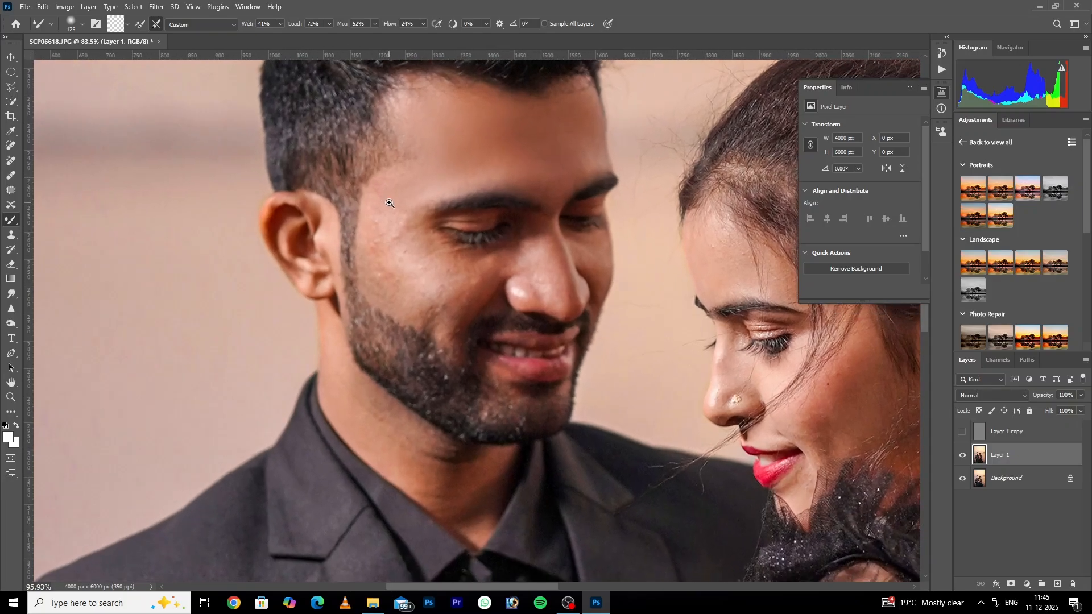
# Smooth the skin on the man's temple, cheek and nose with smaller Mixer Brush strokes
pyautogui.press('[')
pyautogui.moveTo(387, 213)
pyautogui.mouseDown()
pyautogui.moveTo(400, 186)
pyautogui.moveTo(413, 198)
pyautogui.moveTo(376, 246)
pyautogui.moveTo(396, 224)
pyautogui.moveTo(413, 248)
pyautogui.moveTo(409, 239)
pyautogui.moveTo(410, 279)
pyautogui.moveTo(375, 266)
pyautogui.moveTo(383, 228)
pyautogui.moveTo(439, 283)
pyautogui.moveTo(404, 288)
pyautogui.moveTo(419, 299)
pyautogui.moveTo(475, 280)
pyautogui.moveTo(434, 261)
pyautogui.mouseUp()
pyautogui.press('[')
pyautogui.press(']')
pyautogui.press('[')
pyautogui.press('[')
pyautogui.press('[')
pyautogui.press('[')
pyautogui.press('[')
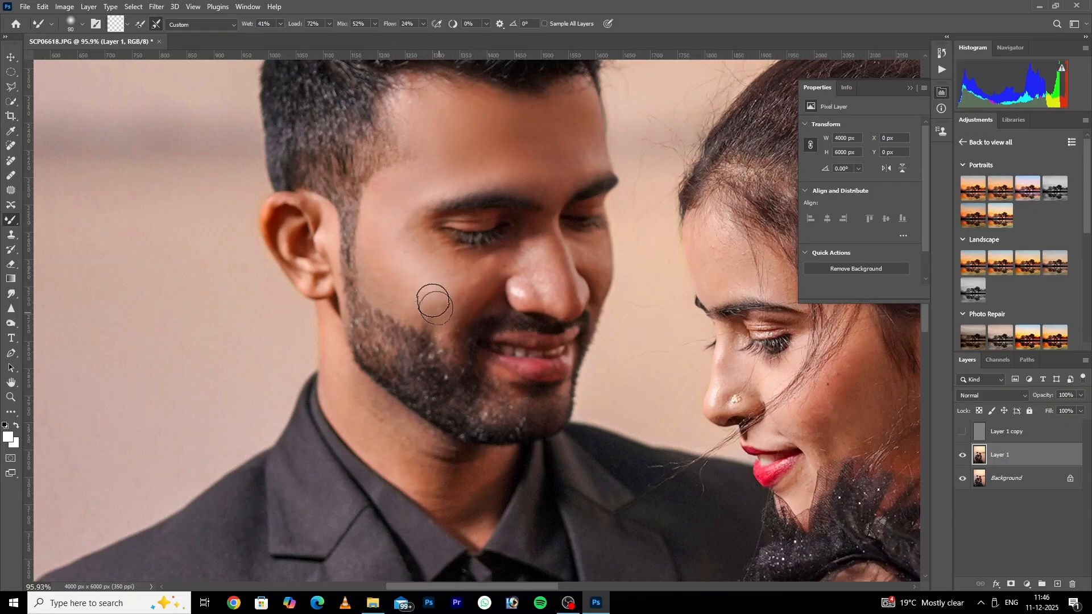
pyautogui.press(']')
pyautogui.press(']')
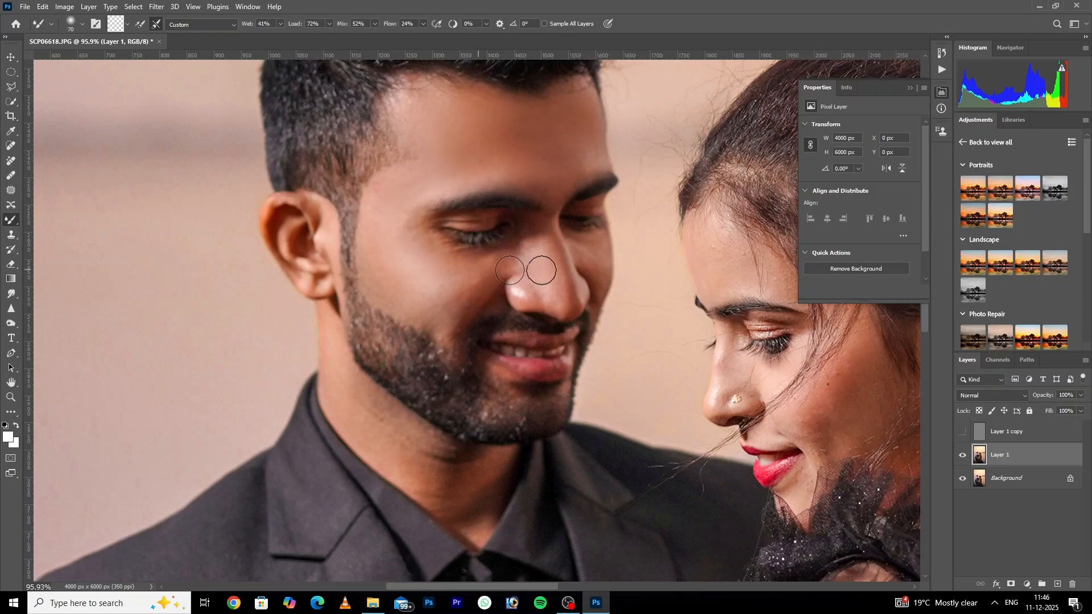
pyautogui.press('[')
pyautogui.press('[')
# Smooth the skin of the man's neck below the beard with the Mixer Brush at size 125
pyautogui.moveTo(448, 419); pyautogui.dragTo(416, 278)
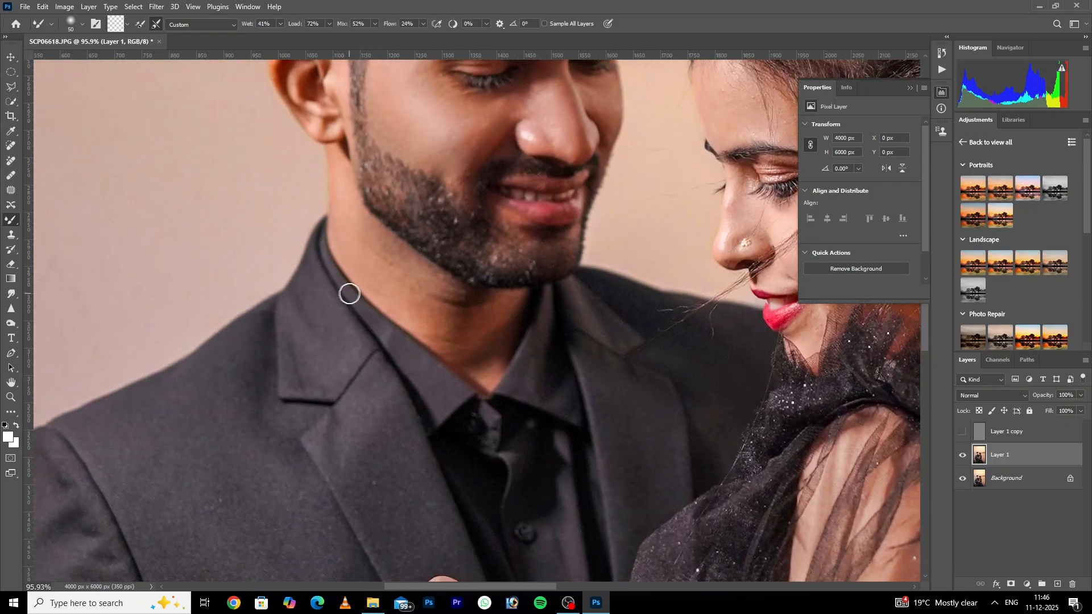
pyautogui.press(']')
pyautogui.press(']')
pyautogui.press(']')
pyautogui.press(']')
pyautogui.press(']')
pyautogui.press(']')
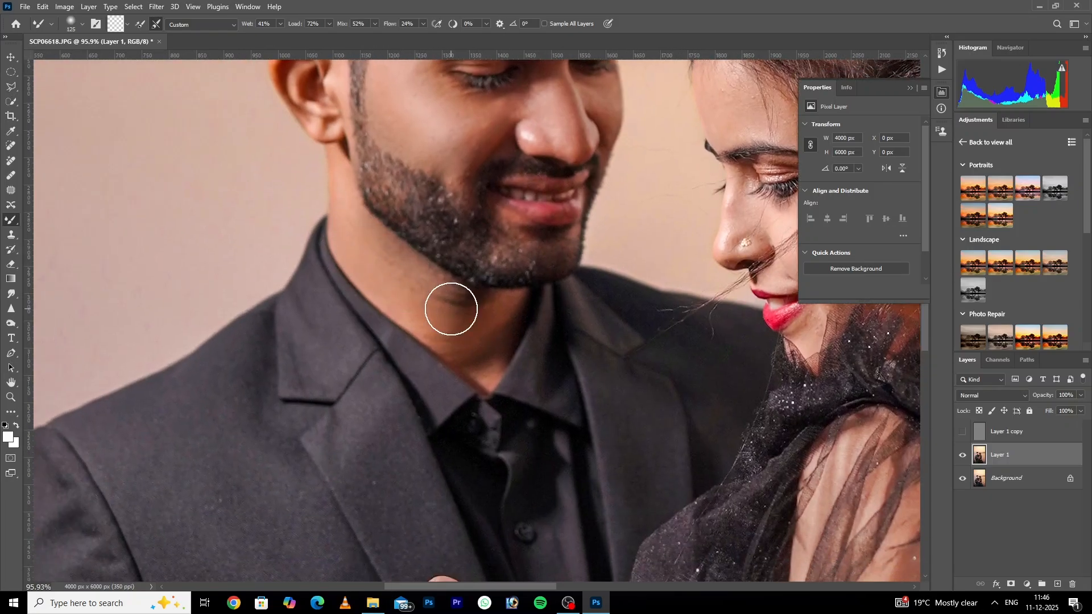
# Smooth the skin on the woman's forehead and upper cheek with the Mixer Brush at up to size 90
pyautogui.scroll(-5, 403, 316)
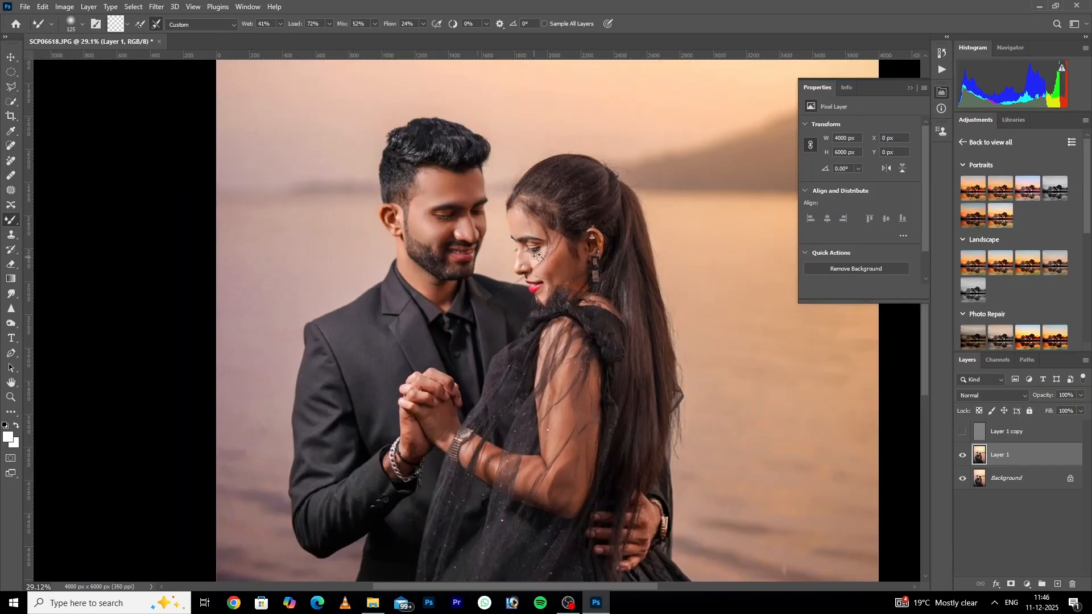
pyautogui.scroll(7, 578, 248)
pyautogui.press('[')
pyautogui.press('[')
pyautogui.press('[')
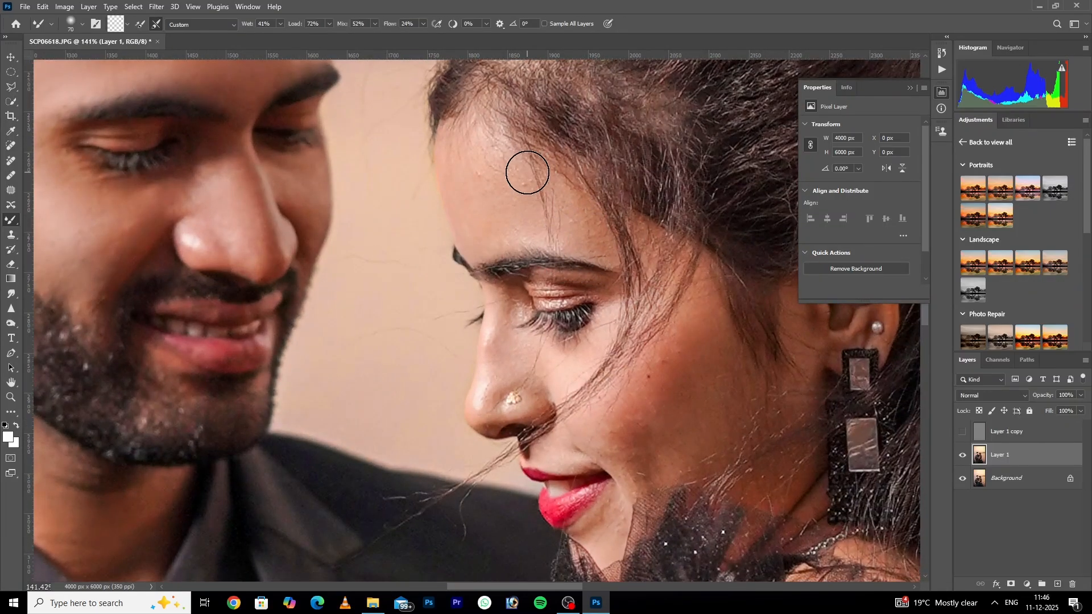
pyautogui.press(']')
pyautogui.press(']')
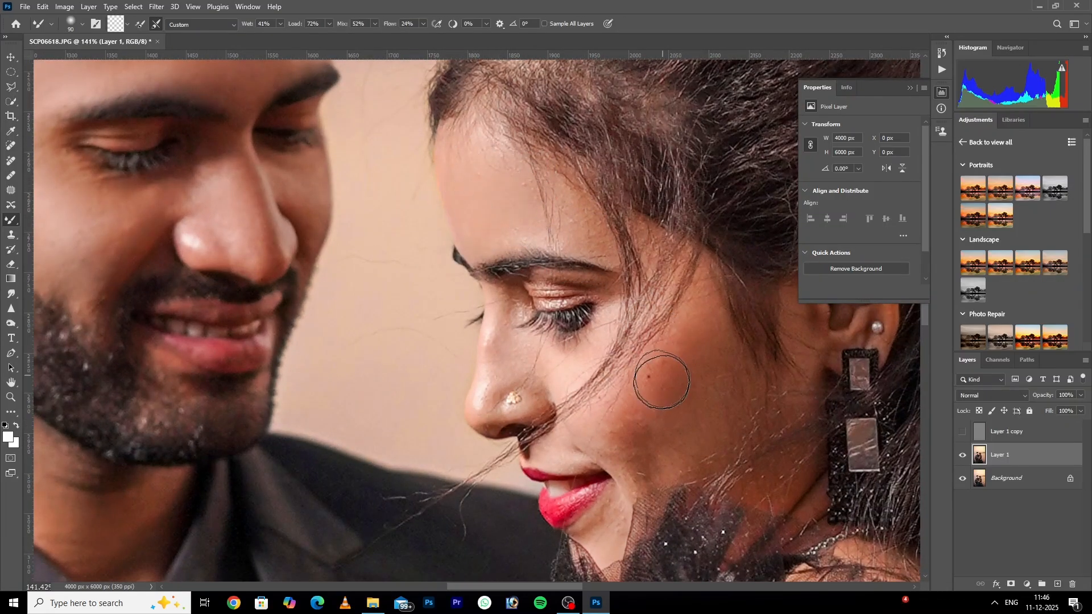
# Smooth the skin on the woman's nose, lower cheek and the area around her mouth with a smaller Mixer Brush
pyautogui.scroll(-1, 700, 307)
pyautogui.press('[')
pyautogui.press('[')
pyautogui.press('[')
pyautogui.press('[')
pyautogui.press('[')
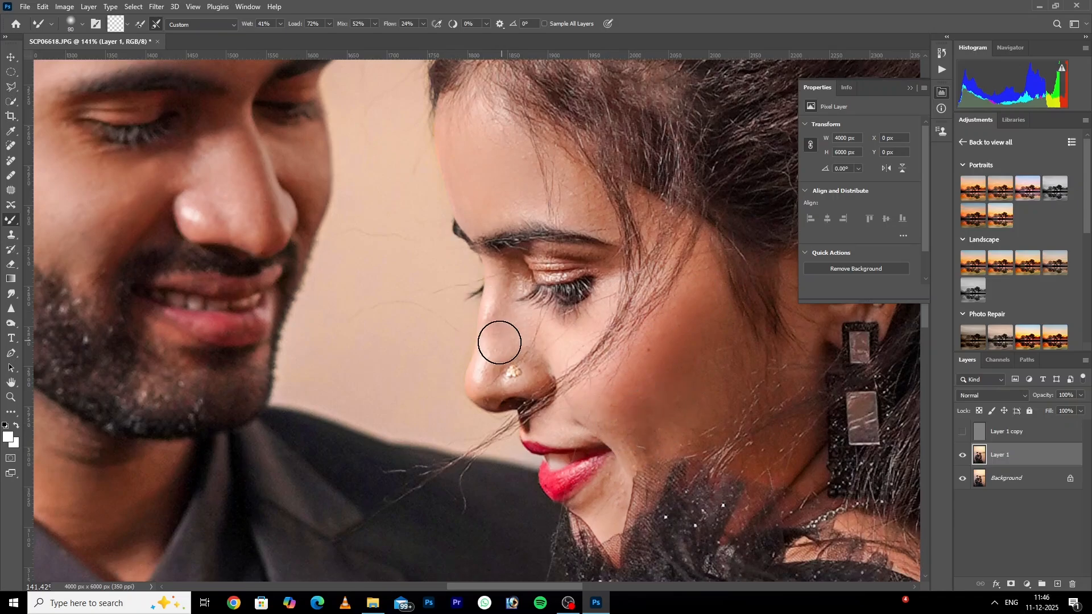
pyautogui.moveTo(642, 383); pyautogui.dragTo(604, 311)
pyautogui.press(']')
pyautogui.press(']')
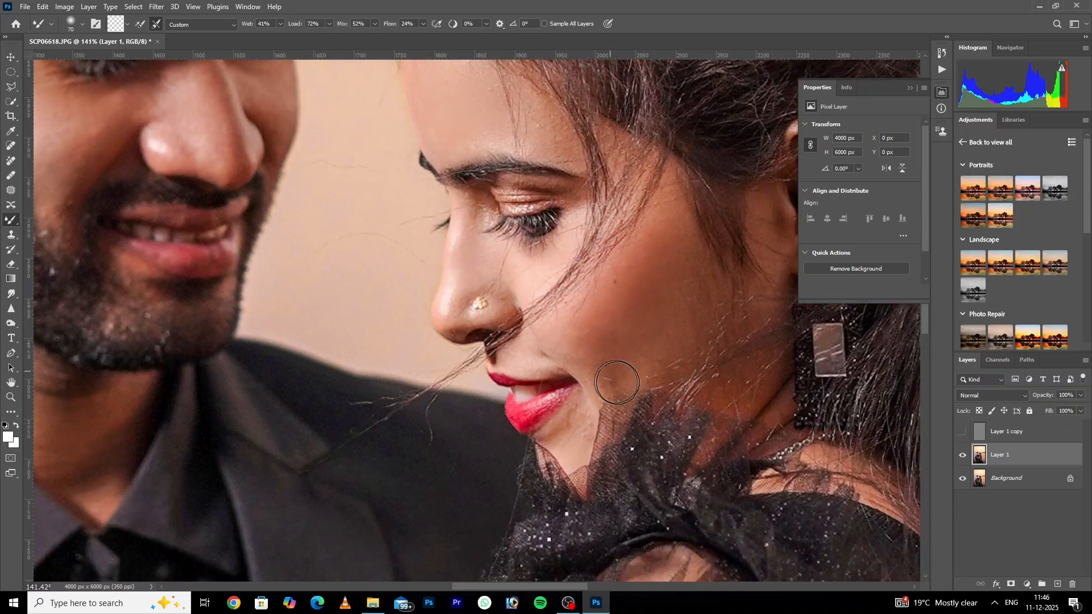
pyautogui.moveTo(620, 382); pyautogui.dragTo(625, 307)
# Smooth the skin on the woman's hand and forearm around the watch with the Mixer Brush at size 125
pyautogui.moveTo(484, 420)
pyautogui.mouseDown()
pyautogui.moveTo(551, 268)
pyautogui.moveTo(536, 161)
pyautogui.mouseUp()
pyautogui.press(']')
pyautogui.press(']')
pyautogui.press(']')
pyautogui.press(']')
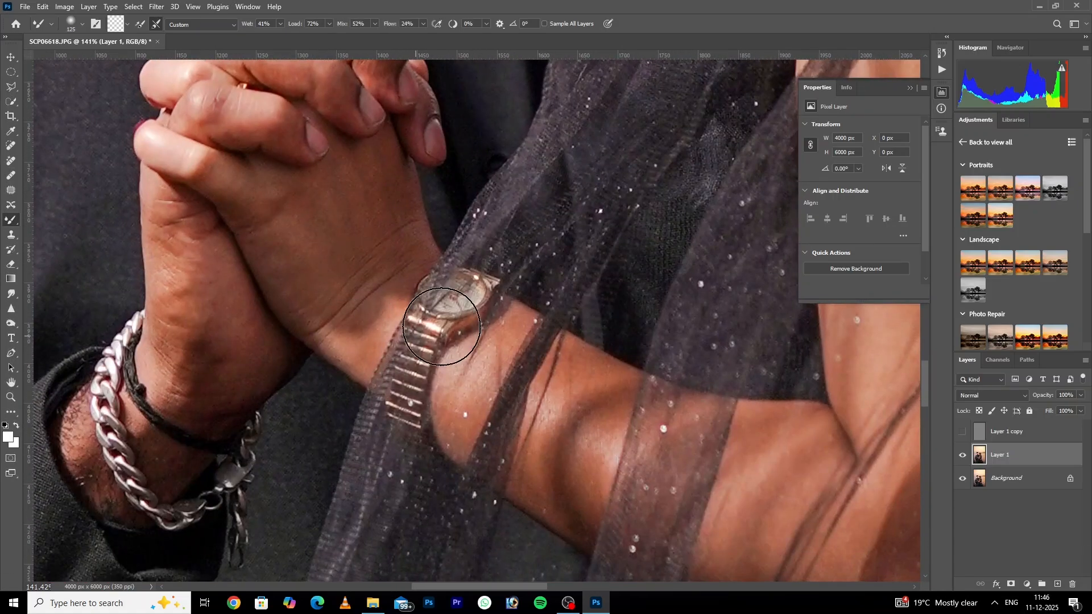
pyautogui.moveTo(518, 333); pyautogui.dragTo(470, 324)
pyautogui.moveTo(469, 326); pyautogui.dragTo(452, 353)
pyautogui.moveTo(475, 219); pyautogui.dragTo(648, 310)
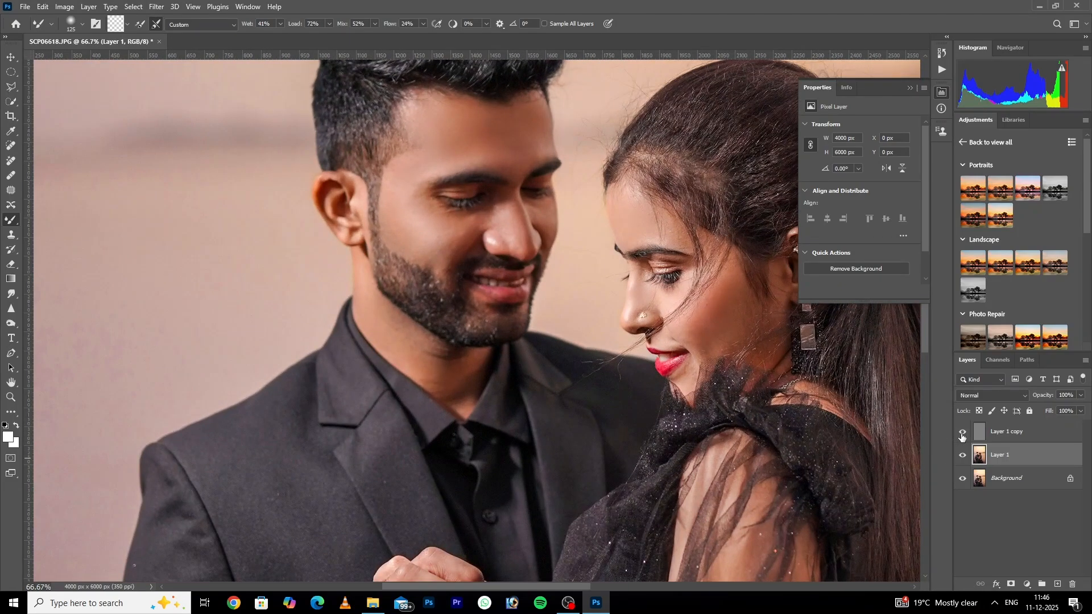
# Compare the skin retouching by toggling Layer 1, and merge the visible High Pass layer with Layer 1
pyautogui.click(963, 455)
pyautogui.click(962, 454)
pyautogui.hotkey('ctrl', 'e')
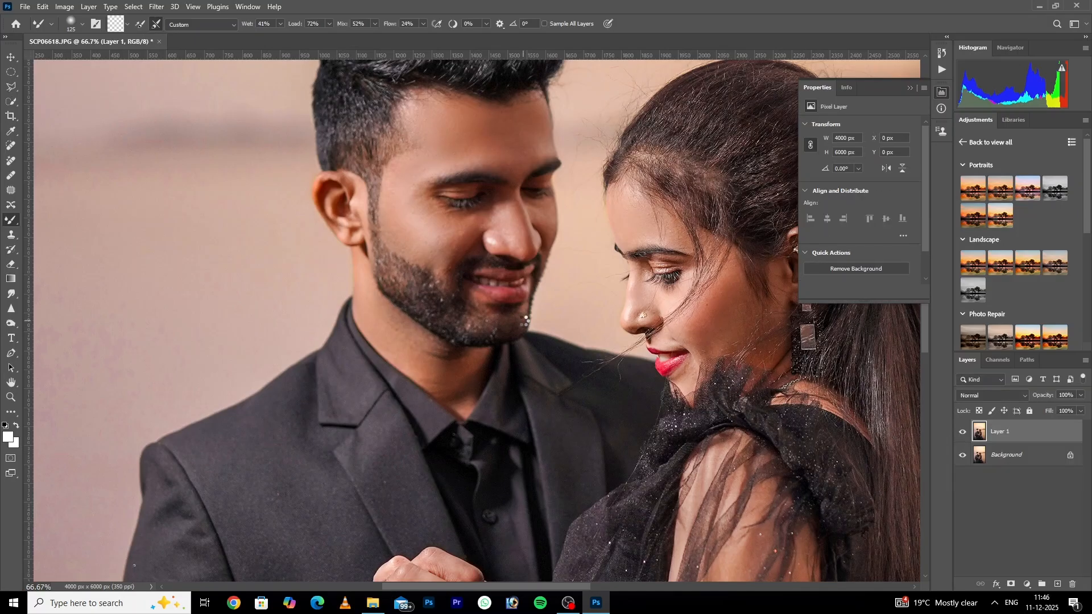
# Reopen the Camera Raw Filter on the merged layer and start a new brush mask with the faces magnified
pyautogui.hotkey('ctrl', 'shift', 'a')
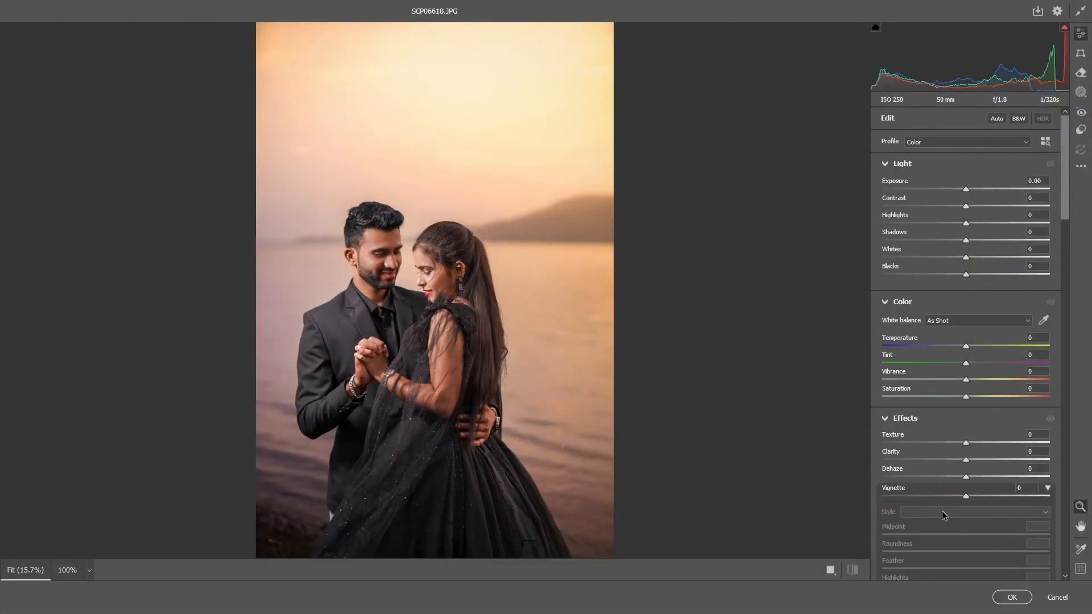
pyautogui.click(376, 245)
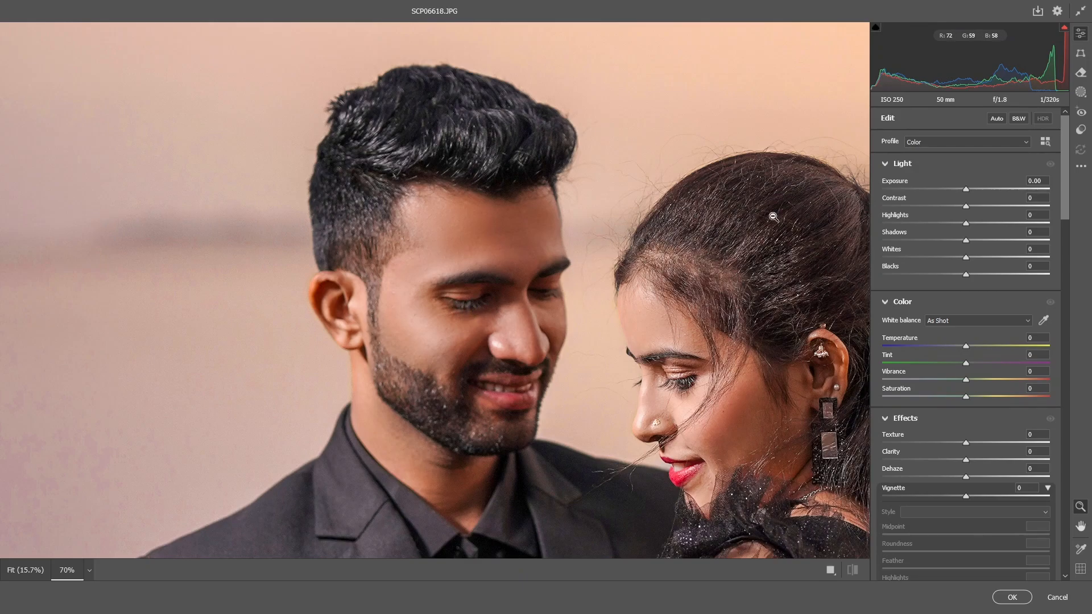
pyautogui.click(1080, 91)
pyautogui.click(924, 237)
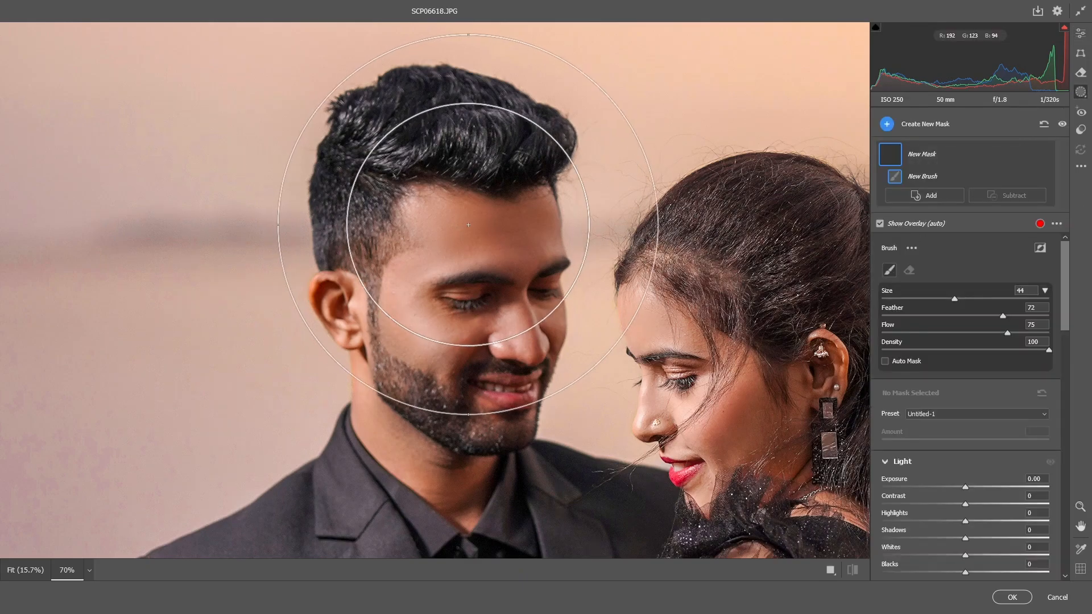
# Paint the mask over the man's forehead with a brush of size 10 and apply an Exposure of +0.85
pyautogui.press('[')
pyautogui.press('[')
pyautogui.press('[')
pyautogui.press('[')
pyautogui.press('[')
pyautogui.press('[')
pyautogui.press('[')
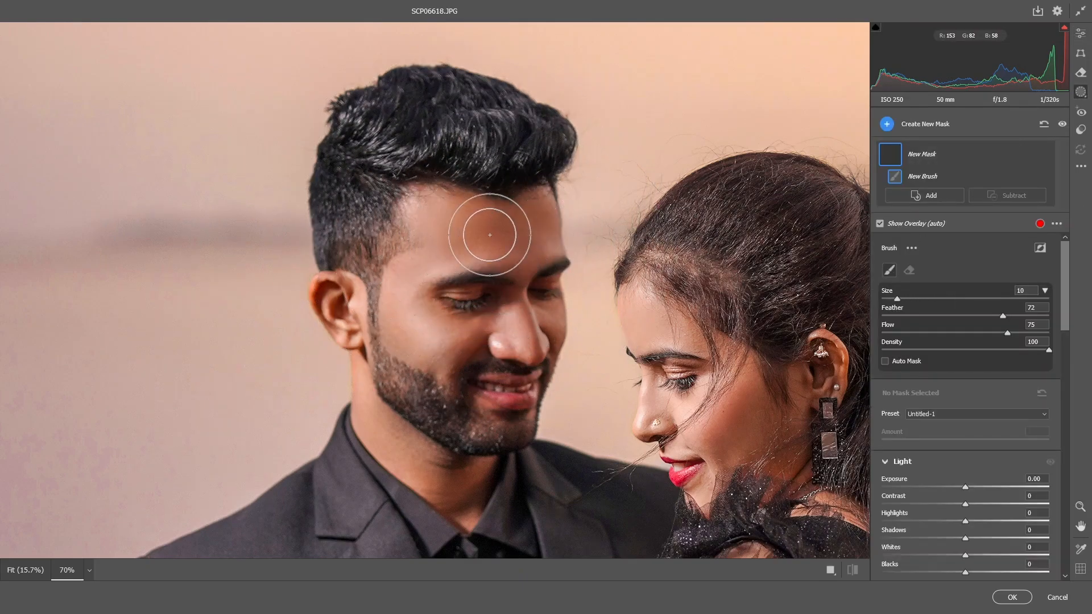
pyautogui.moveTo(494, 237)
pyautogui.mouseDown()
pyautogui.moveTo(525, 226)
pyautogui.moveTo(534, 240)
pyautogui.moveTo(539, 223)
pyautogui.moveTo(527, 250)
pyautogui.moveTo(463, 224)
pyautogui.mouseUp()
pyautogui.press('[')
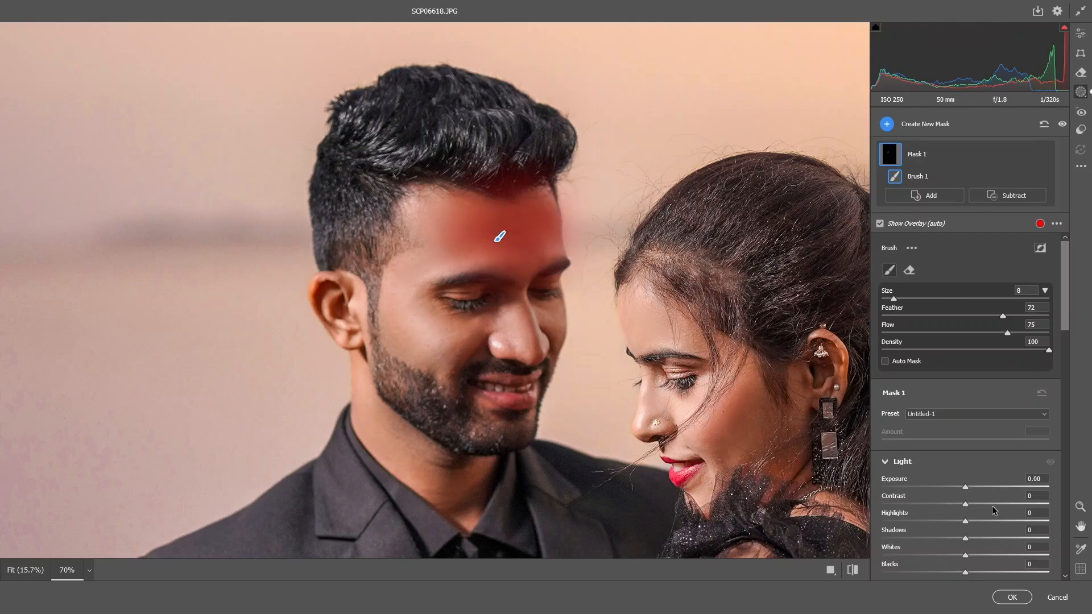
pyautogui.moveTo(967, 487); pyautogui.dragTo(984, 490)
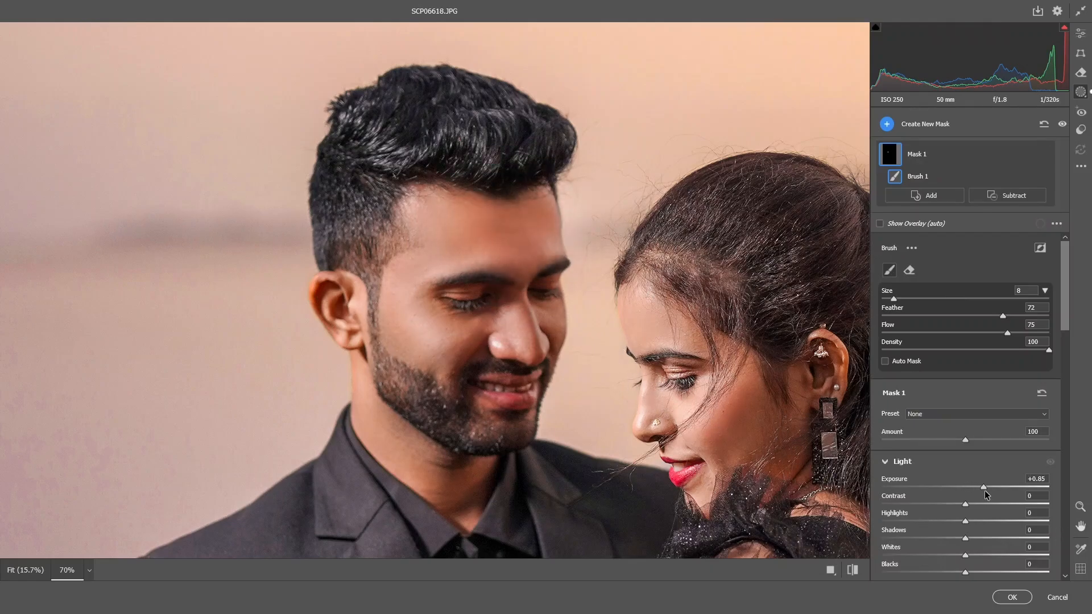
pyautogui.press('Return')
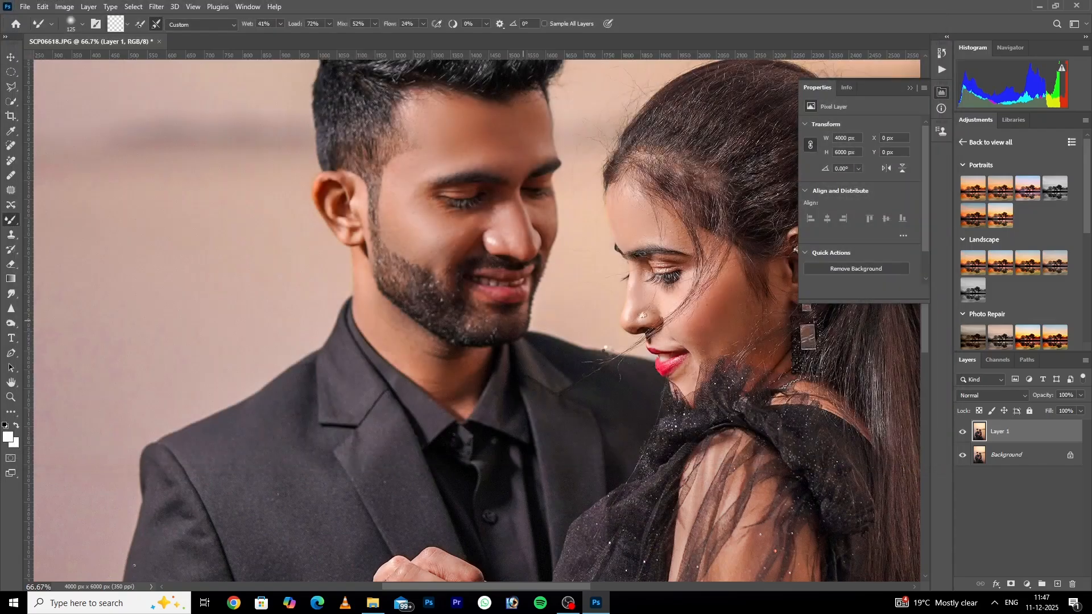
# Compare the whole retouched portrait with the background by hiding and showing Layer 1
pyautogui.moveTo(499, 287); pyautogui.dragTo(458, 286)
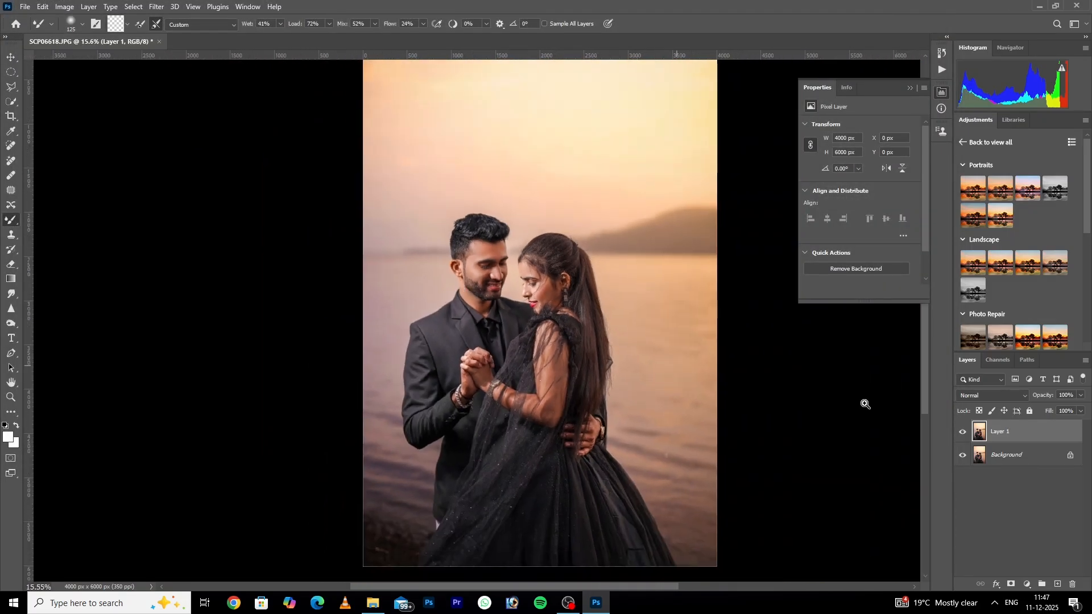
pyautogui.click(961, 433)
pyautogui.click(961, 434)
# Merge Layer 1 into the background and undo that merge
pyautogui.hotkey('ctrl', 'e')
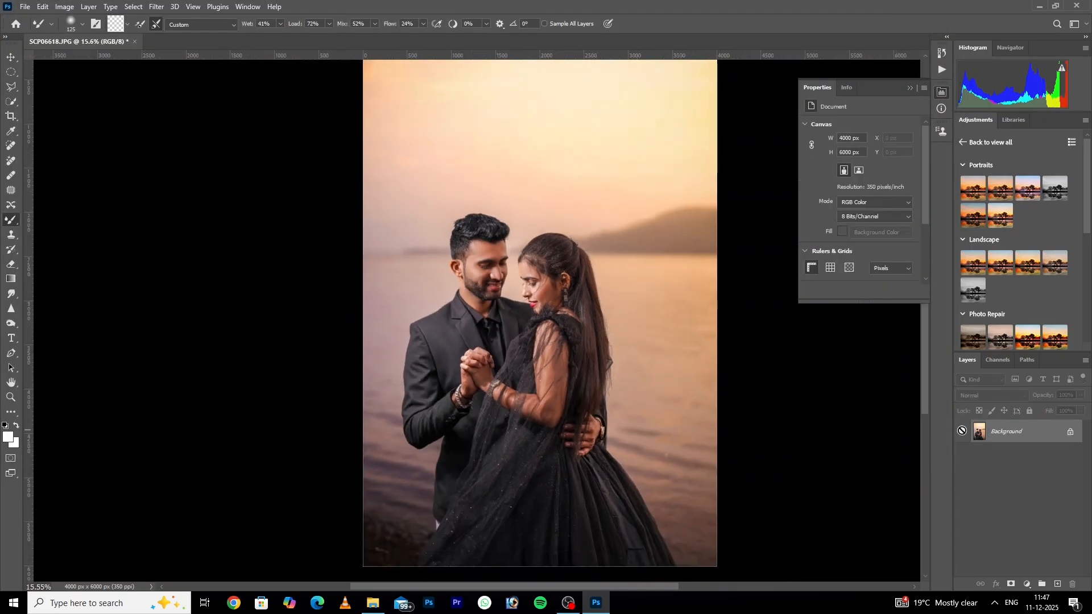
pyautogui.hotkey('ctrl', 'z')
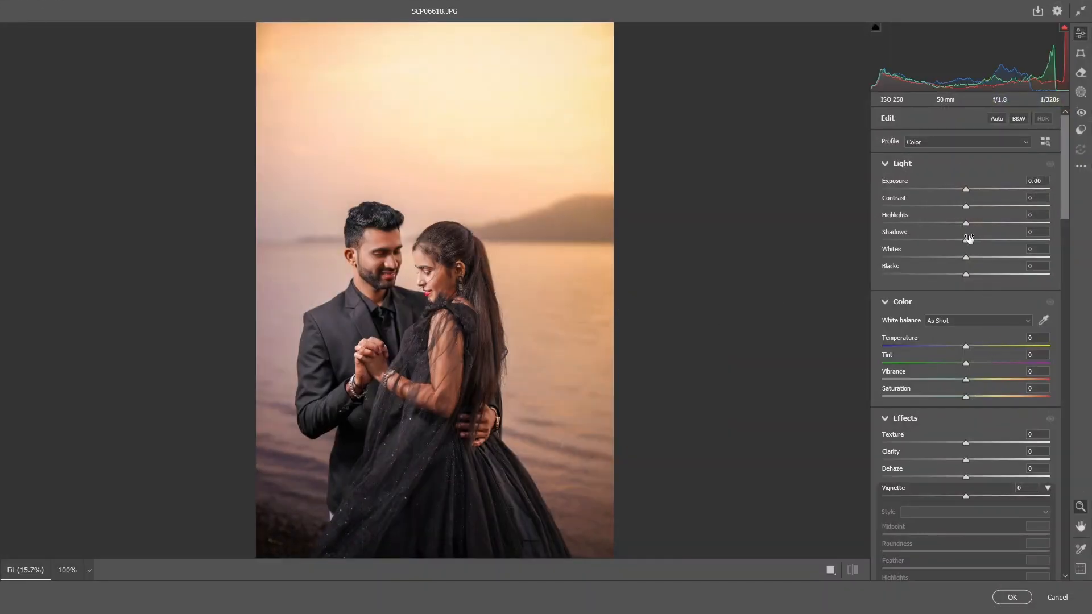
# Reopen the Camera Raw Filter and set Shadows to +14 and Temperature to +2
pyautogui.moveTo(979, 242)
pyautogui.mouseDown()
pyautogui.moveTo(989, 244)
pyautogui.moveTo(978, 243)
pyautogui.mouseUp()
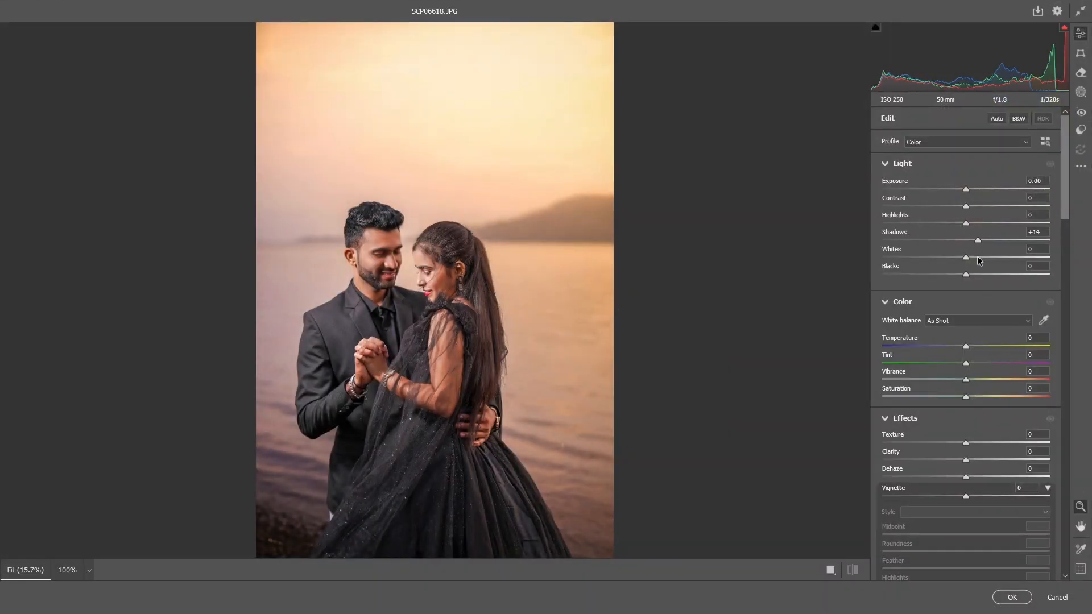
pyautogui.moveTo(966, 348); pyautogui.dragTo(968, 348)
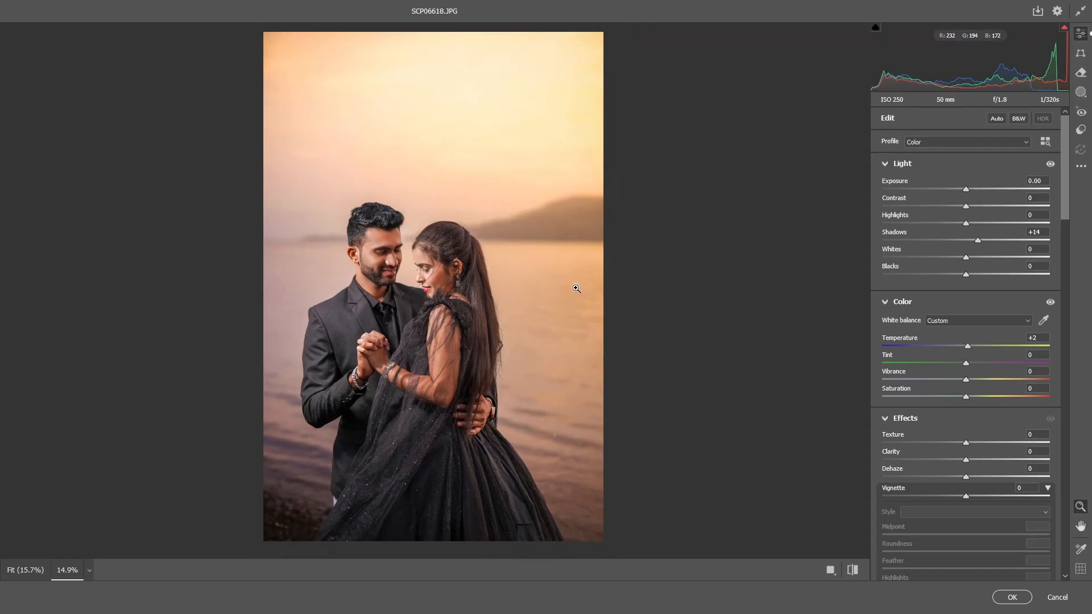
pyautogui.scroll(-2, 956, 338)
# Set the Oranges saturation to -3 and the Oranges luminance to +3 in the Color Mixer
pyautogui.scroll(-20, 954, 336)
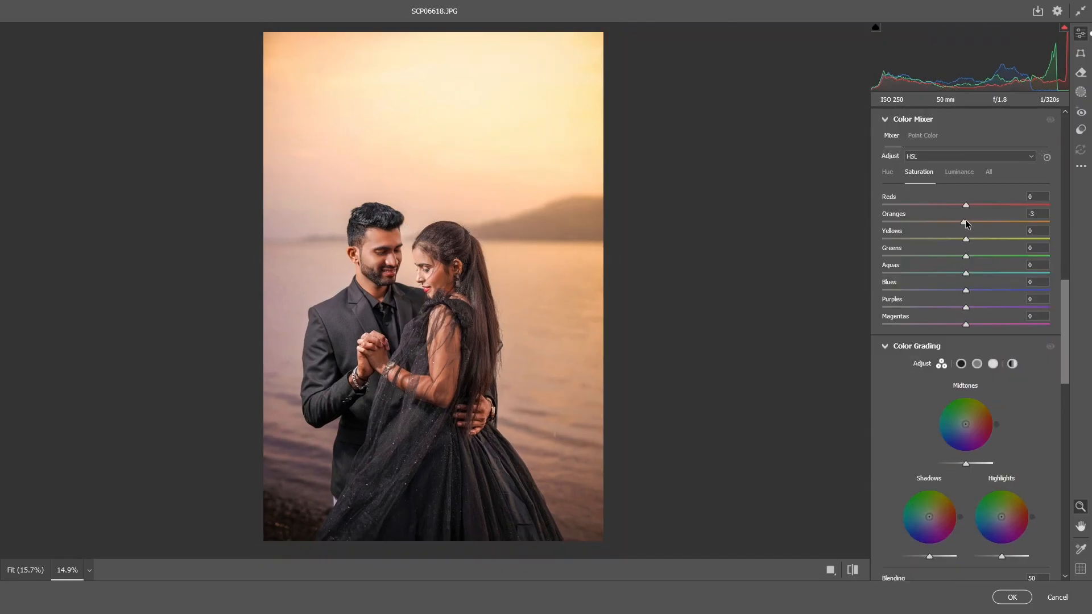
pyautogui.click(961, 172)
pyautogui.moveTo(973, 222); pyautogui.dragTo(968, 222)
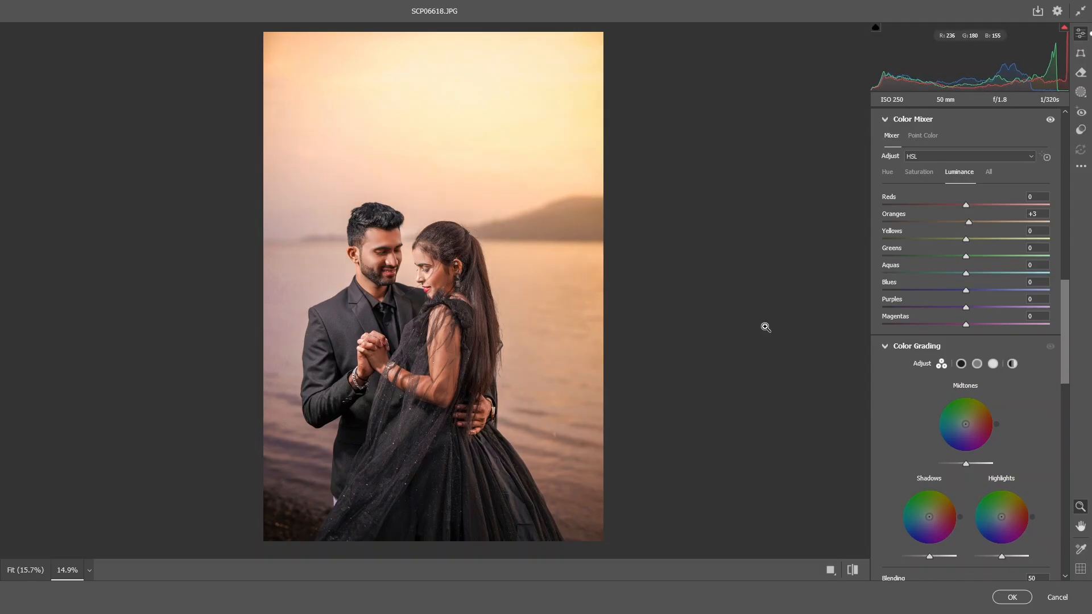
# Tint the shadows purple in Color Grading with Hue 279, Saturation 13 and Luminance 0
pyautogui.click(961, 363)
pyautogui.scroll(-3, 952, 282)
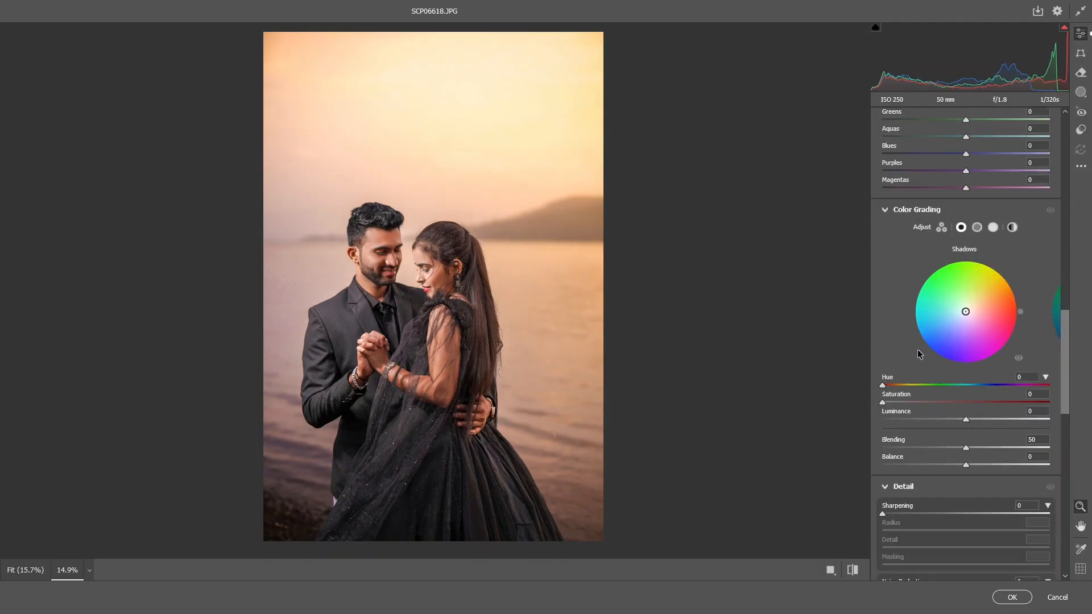
pyautogui.moveTo(897, 409); pyautogui.dragTo(910, 410)
pyautogui.click(904, 403)
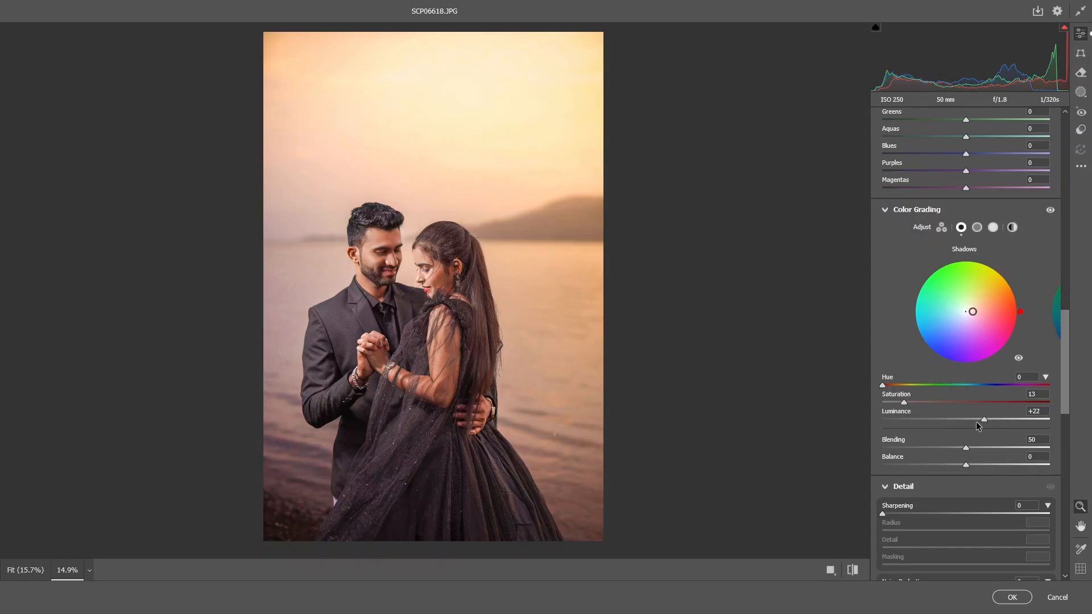
pyautogui.write('0')
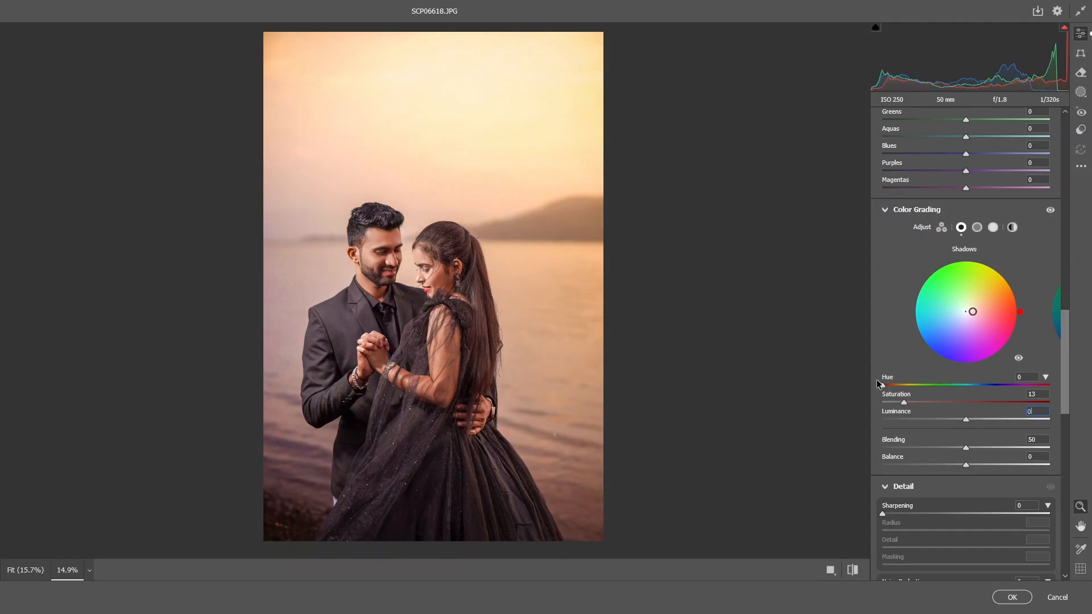
pyautogui.moveTo(897, 386); pyautogui.dragTo(1013, 387)
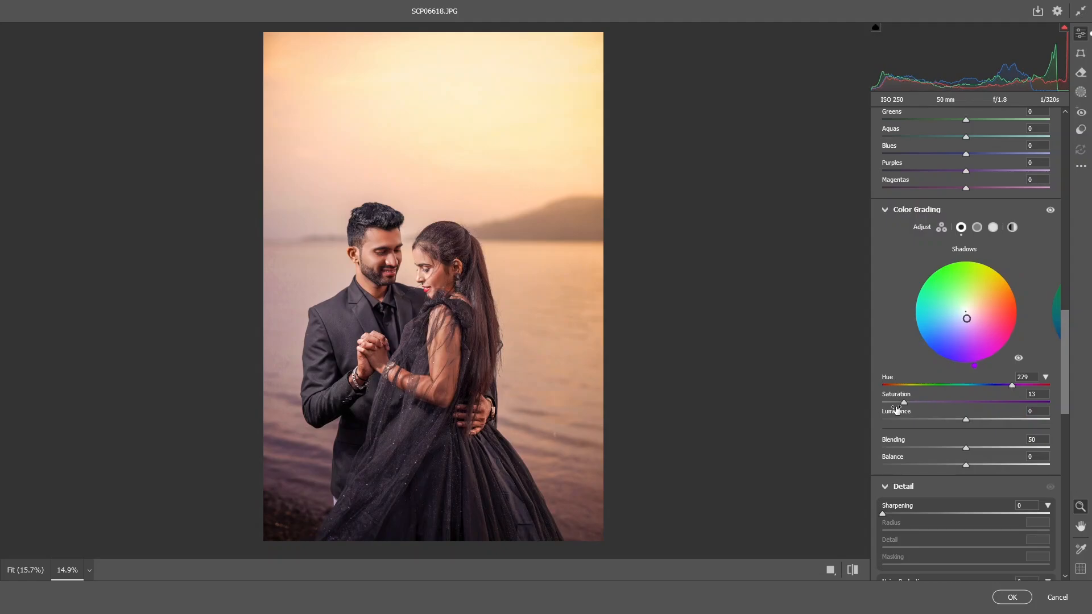
# Change the Color Grading shadow tint to Hue 212, Saturation 7 and Luminance -7
pyautogui.click(976, 227)
pyautogui.moveTo(894, 401)
pyautogui.mouseDown()
pyautogui.moveTo(895, 377)
pyautogui.moveTo(888, 402)
pyautogui.moveTo(898, 386)
pyautogui.moveTo(987, 384)
pyautogui.mouseUp()
pyautogui.click(960, 227)
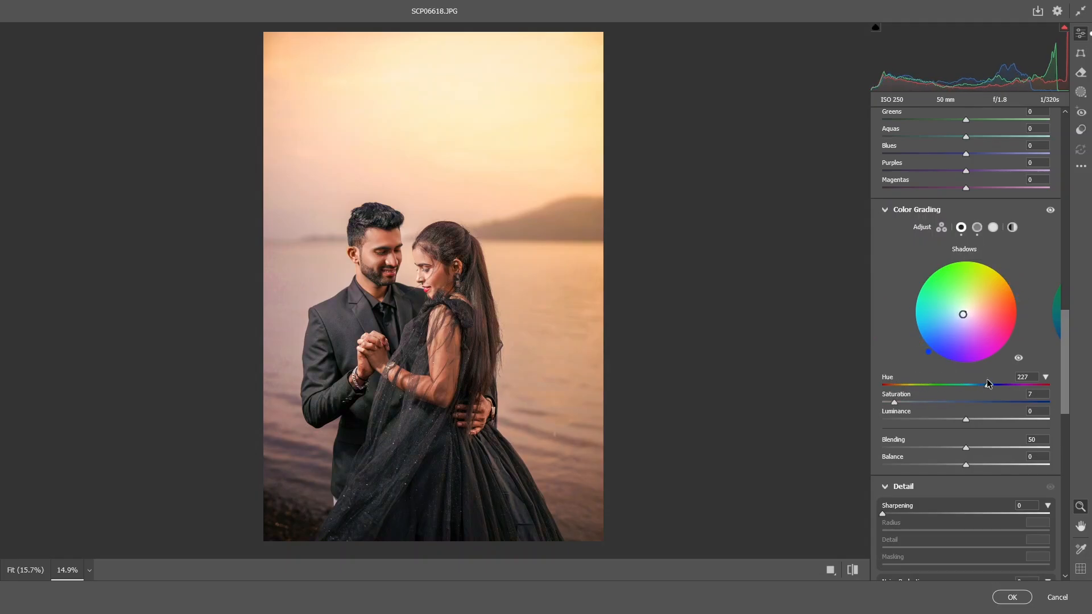
pyautogui.moveTo(956, 421)
pyautogui.mouseDown()
pyautogui.moveTo(919, 419)
pyautogui.moveTo(960, 427)
pyautogui.mouseUp()
pyautogui.click(992, 226)
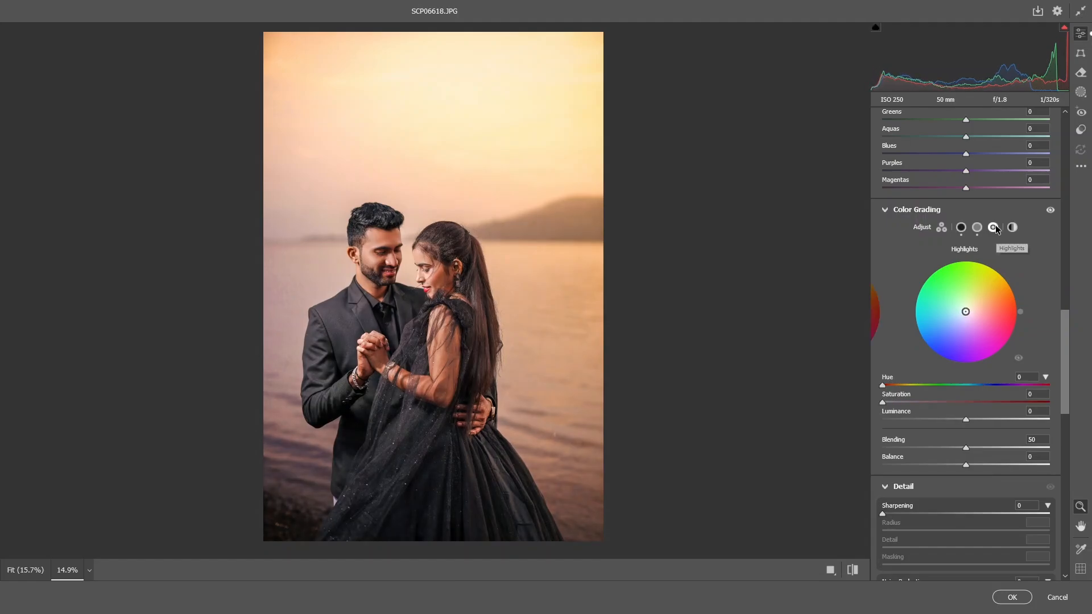
# Add a global tint with Hue 228 and Saturation 6, and set the midtones to Hue 31 and Saturation 7
pyautogui.click(1012, 227)
pyautogui.moveTo(882, 402); pyautogui.dragTo(909, 402)
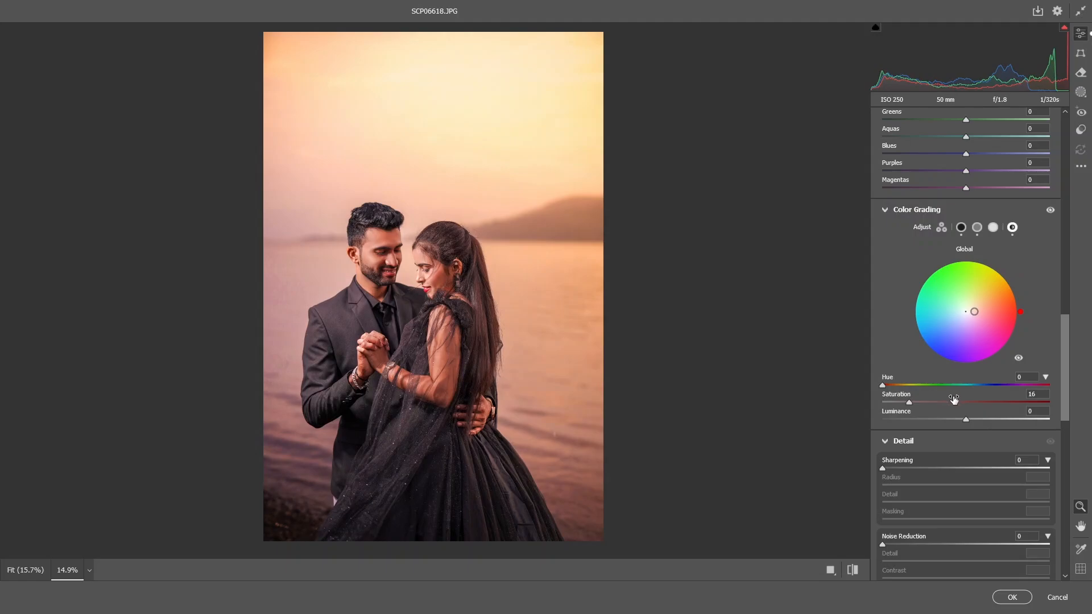
pyautogui.moveTo(906, 387); pyautogui.dragTo(988, 386)
pyautogui.moveTo(905, 402); pyautogui.dragTo(894, 403)
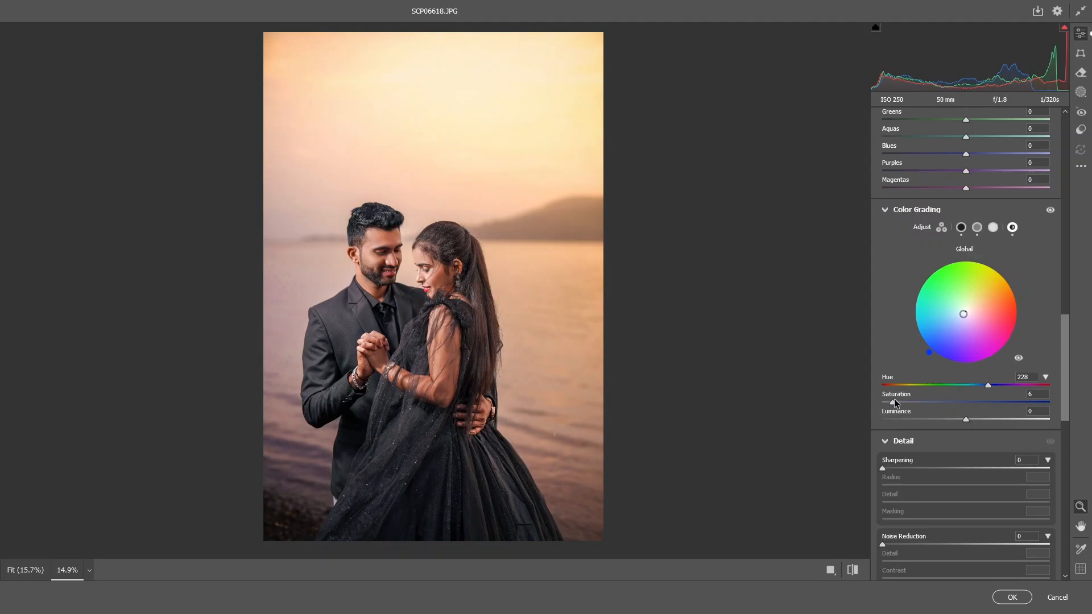
pyautogui.click(962, 226)
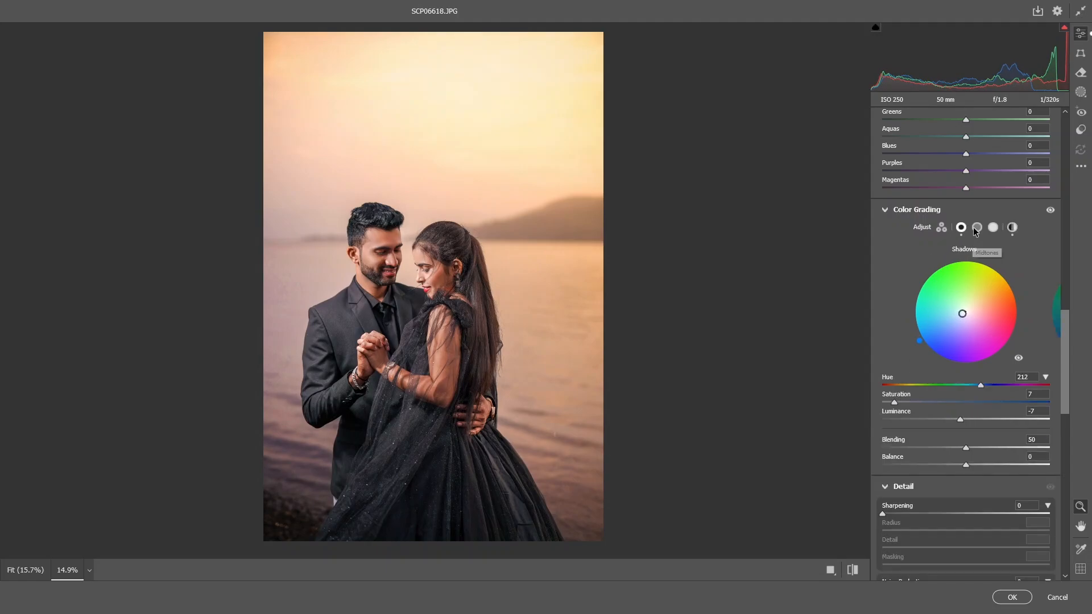
pyautogui.click(977, 228)
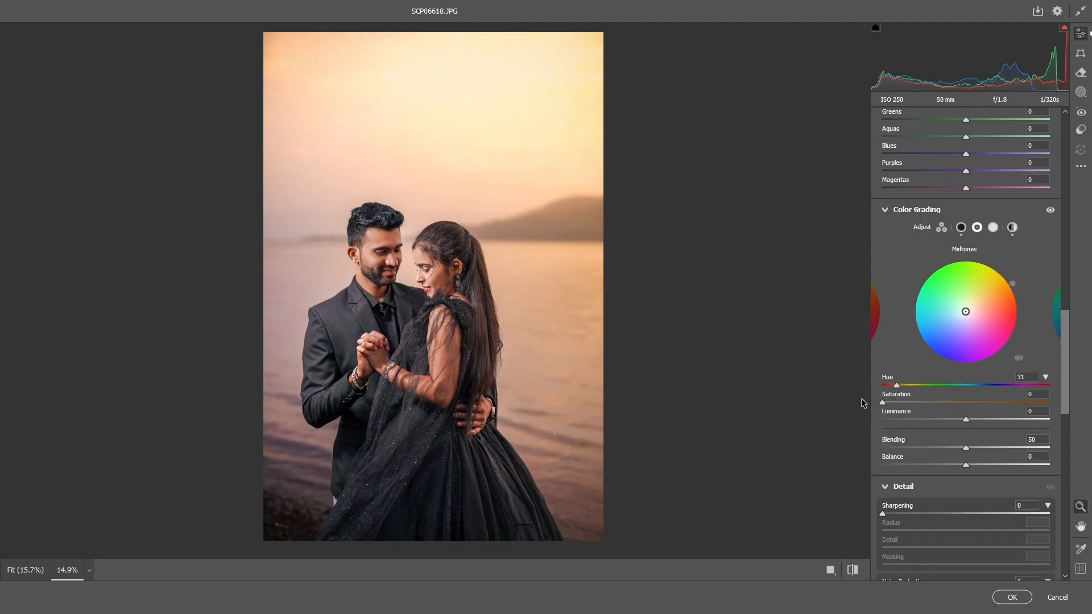
# Set the Oranges saturation to -5 and the Oranges luminance to +19 in the Color Mixer
pyautogui.scroll(3, 987, 268)
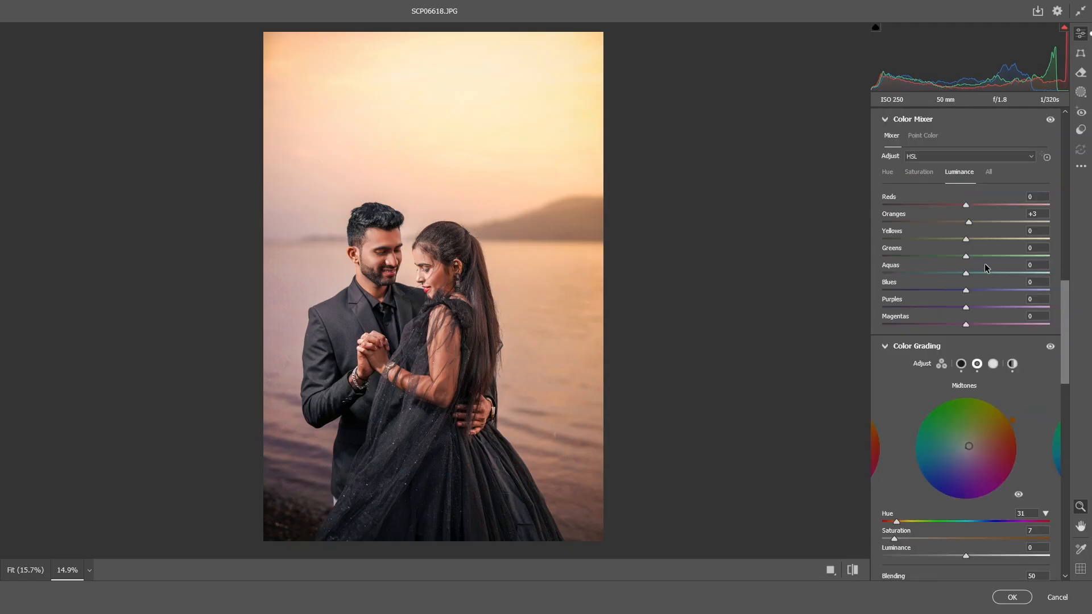
pyautogui.click(919, 172)
pyautogui.moveTo(959, 219); pyautogui.dragTo(955, 219)
pyautogui.scroll(-1, 567, 257)
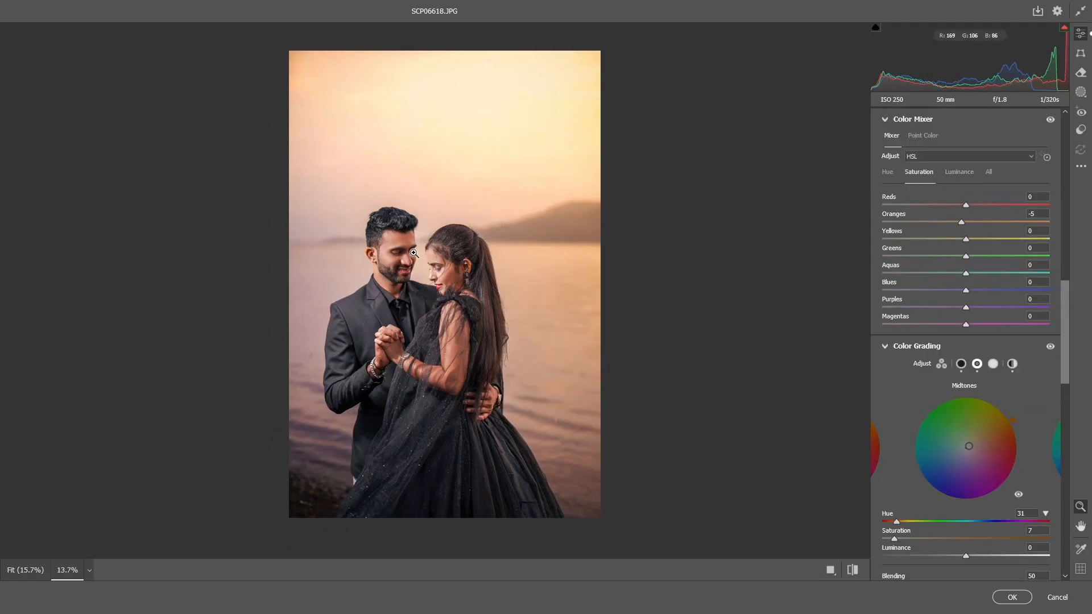
pyautogui.hotkey('ctrl', '0')
pyautogui.click(966, 171)
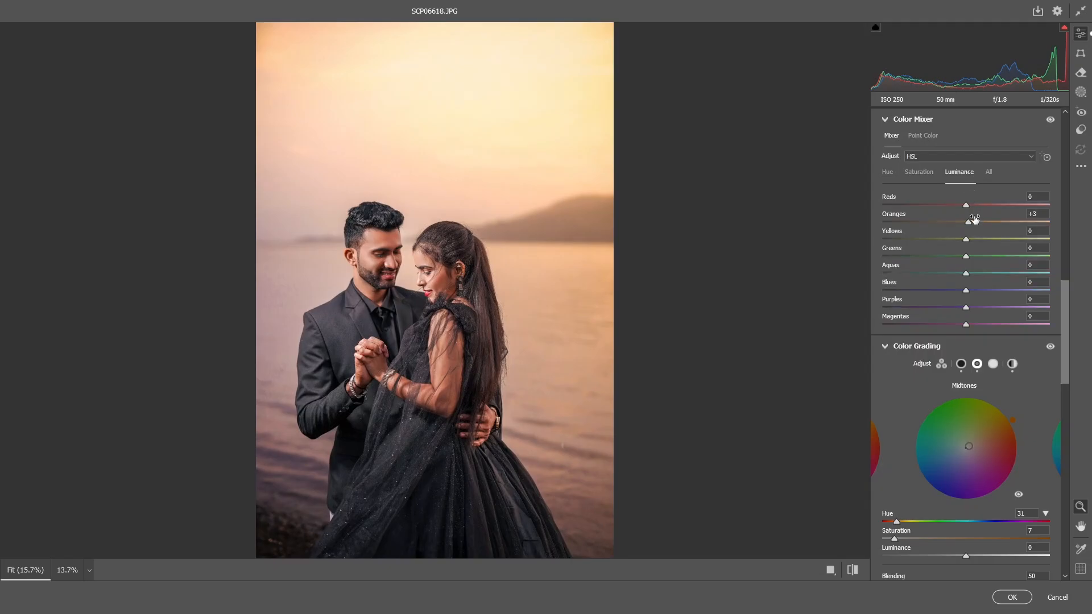
pyautogui.moveTo(974, 219); pyautogui.dragTo(982, 226)
pyautogui.scroll(-1, 519, 244)
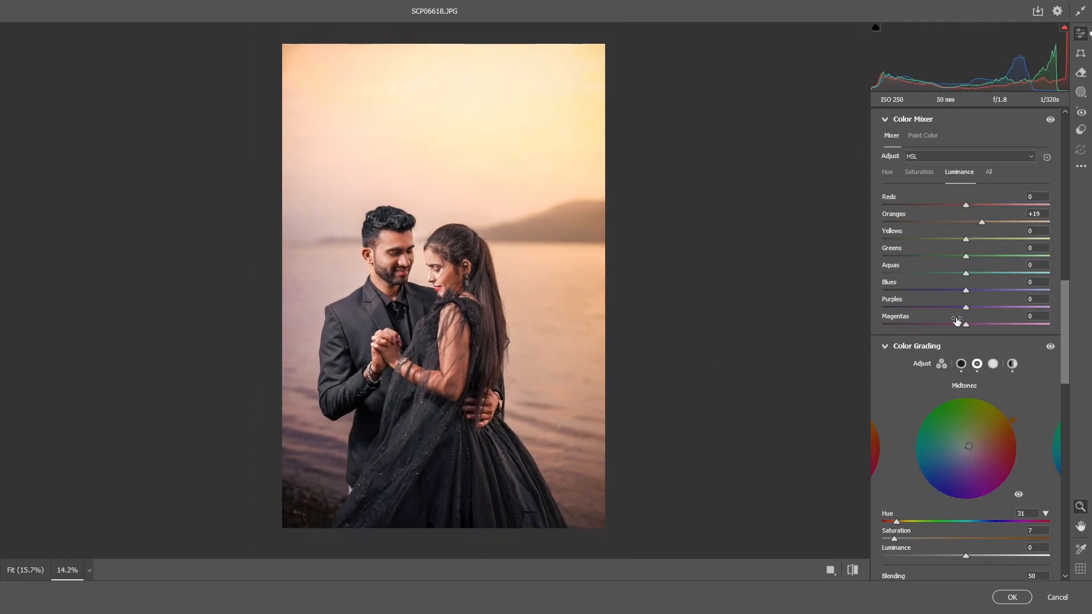
# Set Dehaze to +6, add a vignette of -7 with Midpoint 39 and Highlights 77, and apply the Camera Raw Filter
pyautogui.scroll(5, 960, 313)
pyautogui.scroll(4, 955, 312)
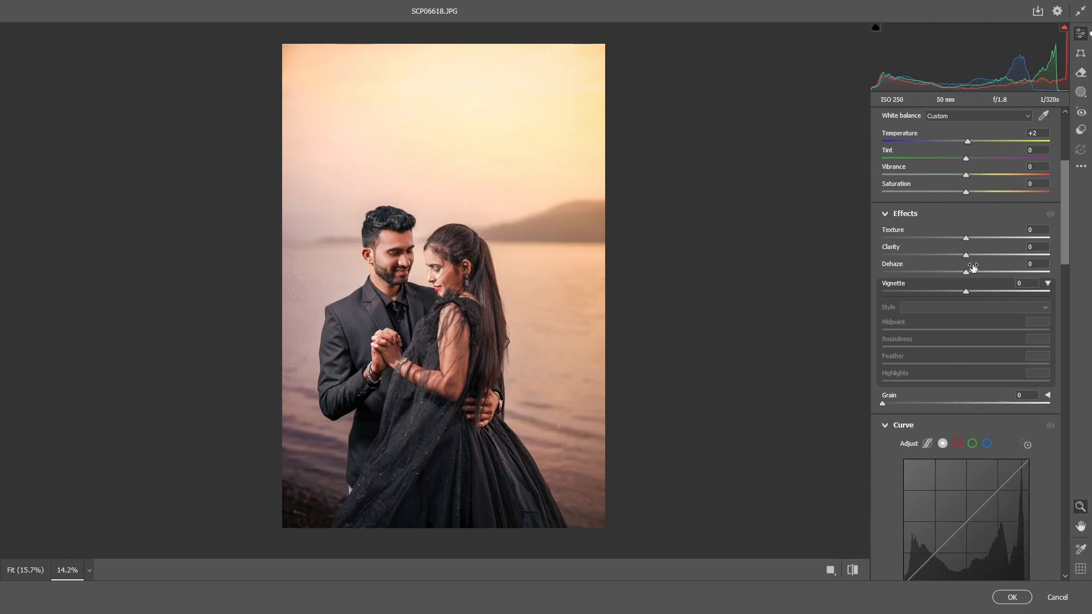
pyautogui.moveTo(974, 274); pyautogui.dragTo(960, 293)
pyautogui.moveTo(965, 331); pyautogui.dragTo(946, 330)
pyautogui.moveTo(966, 382); pyautogui.dragTo(1061, 382)
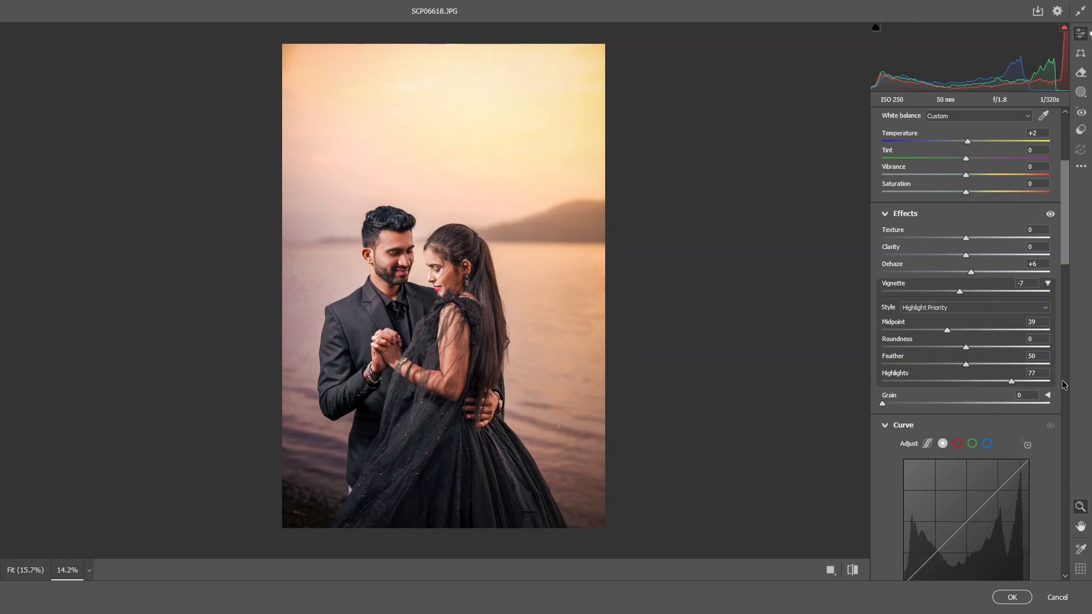
pyautogui.click(1006, 598)
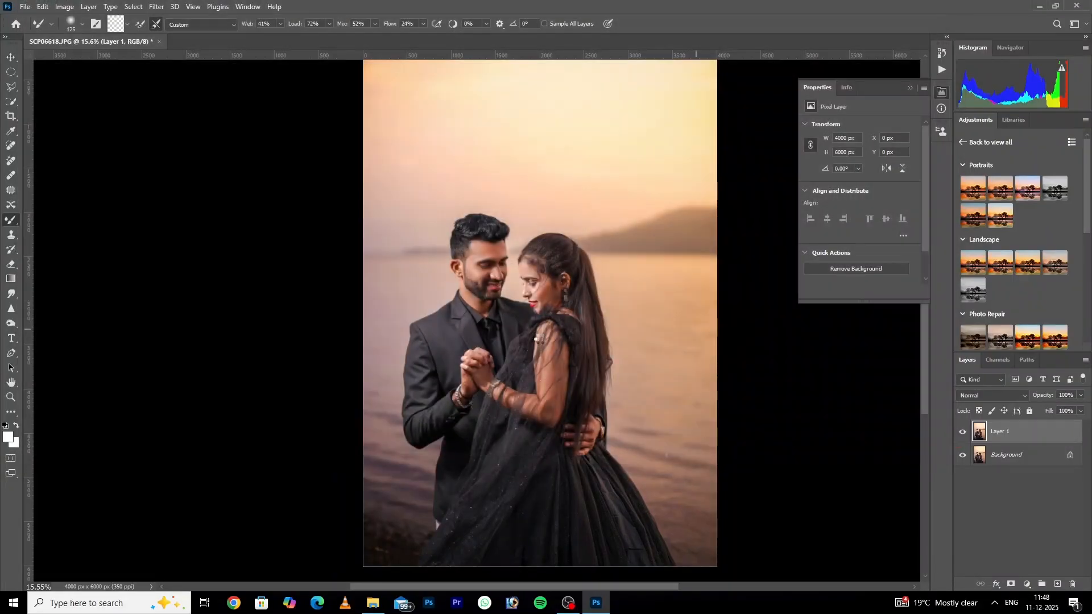
# Check the graded portrait up close and merge Layer 1 into the background
pyautogui.hotkey('ctrl', '0')
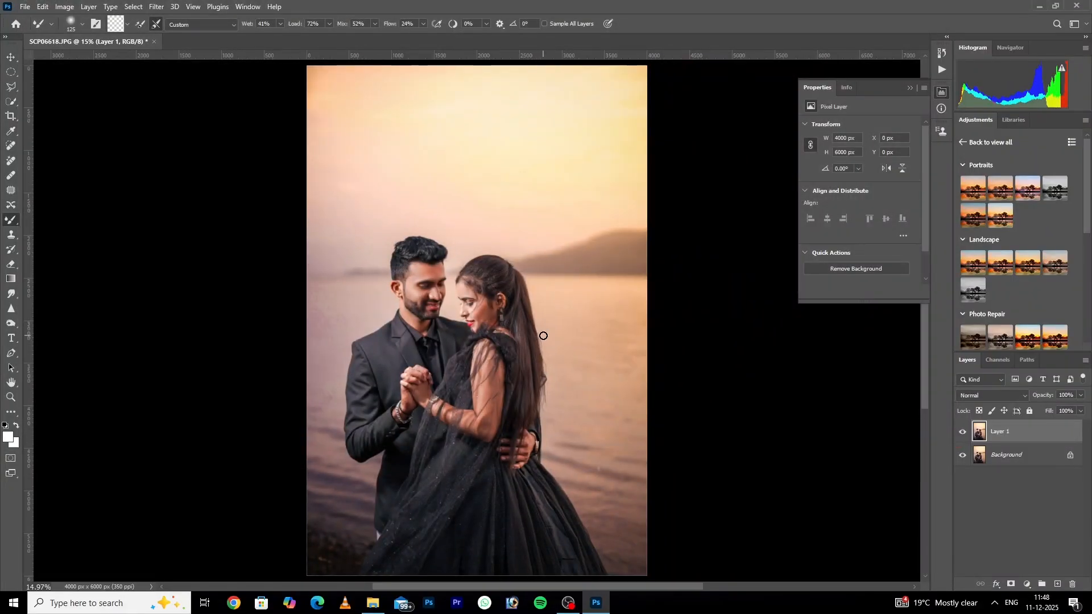
pyautogui.moveTo(456, 303); pyautogui.dragTo(514, 331)
pyautogui.moveTo(407, 301); pyautogui.dragTo(350, 296)
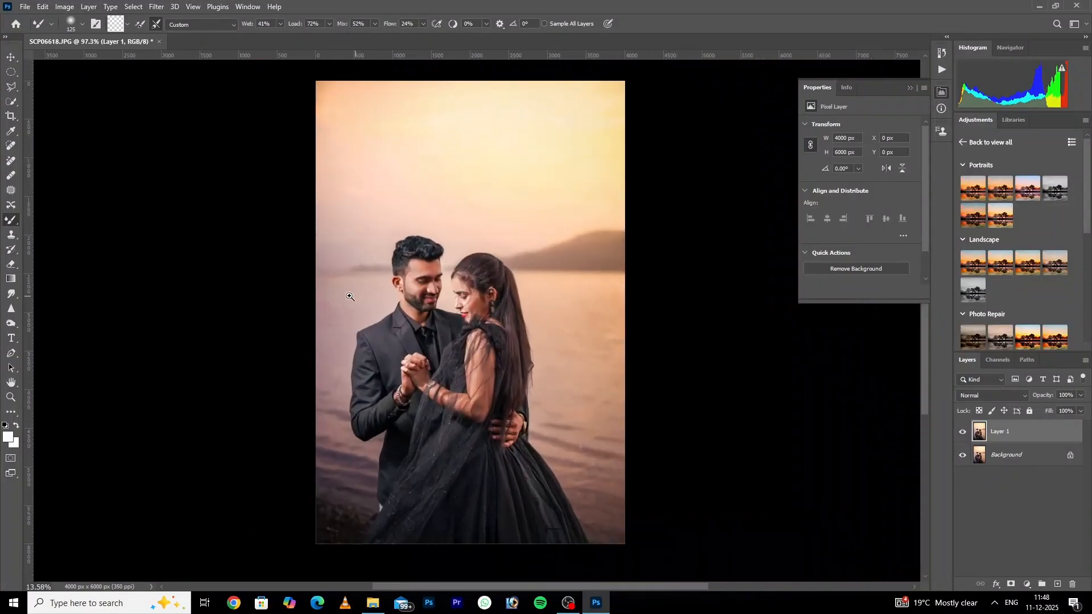
pyautogui.click(432, 285)
pyautogui.hotkey('ctrl', '0')
pyautogui.click(481, 292)
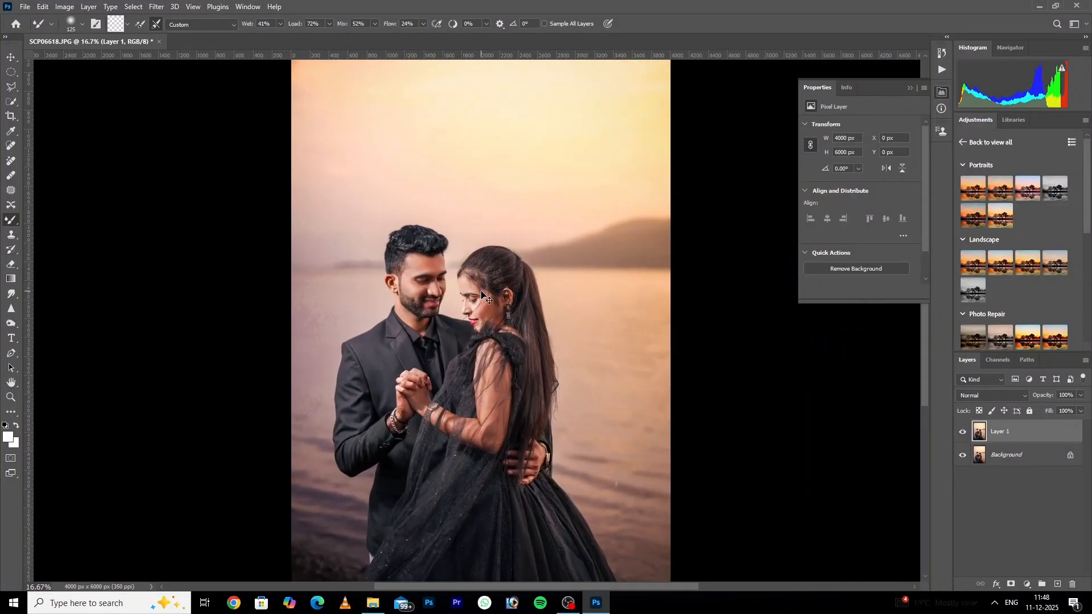
pyautogui.hotkey('ctrl', '0')
pyautogui.hotkey('ctrl', 'e')
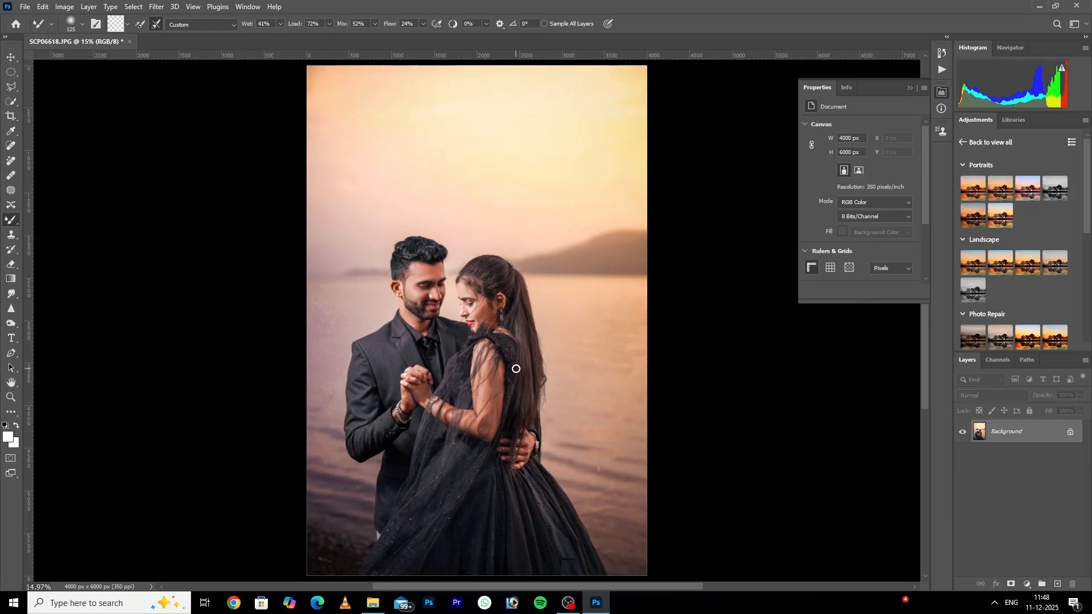
# Add the red text "Engeged" in Cimbrella at 80.02 pt in the sky above the couple
pyautogui.press('v')
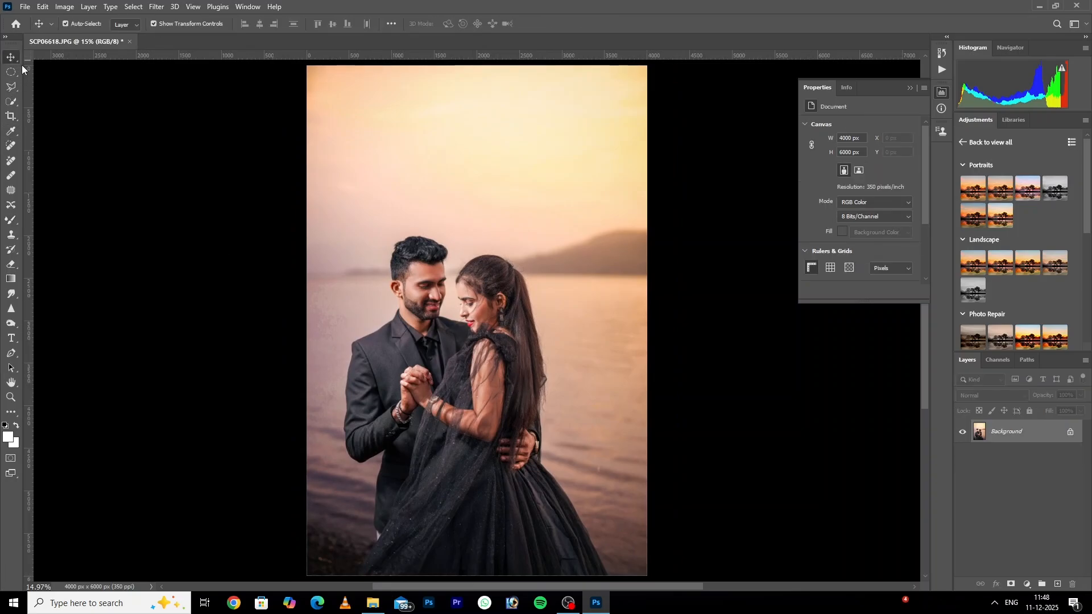
pyautogui.click(10, 340)
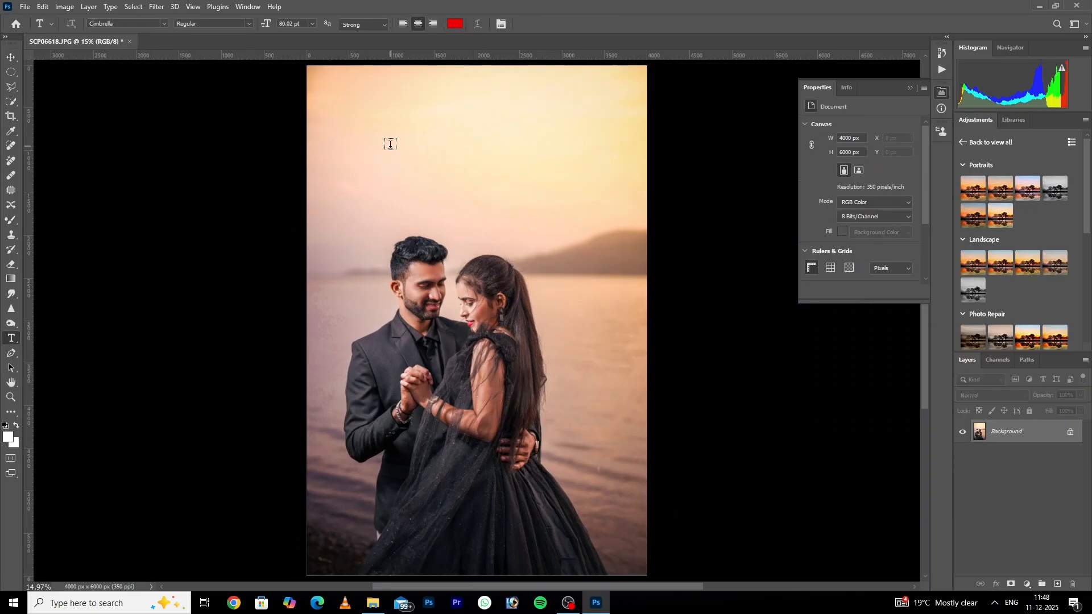
pyautogui.click(387, 145)
pyautogui.press('BackSpace')
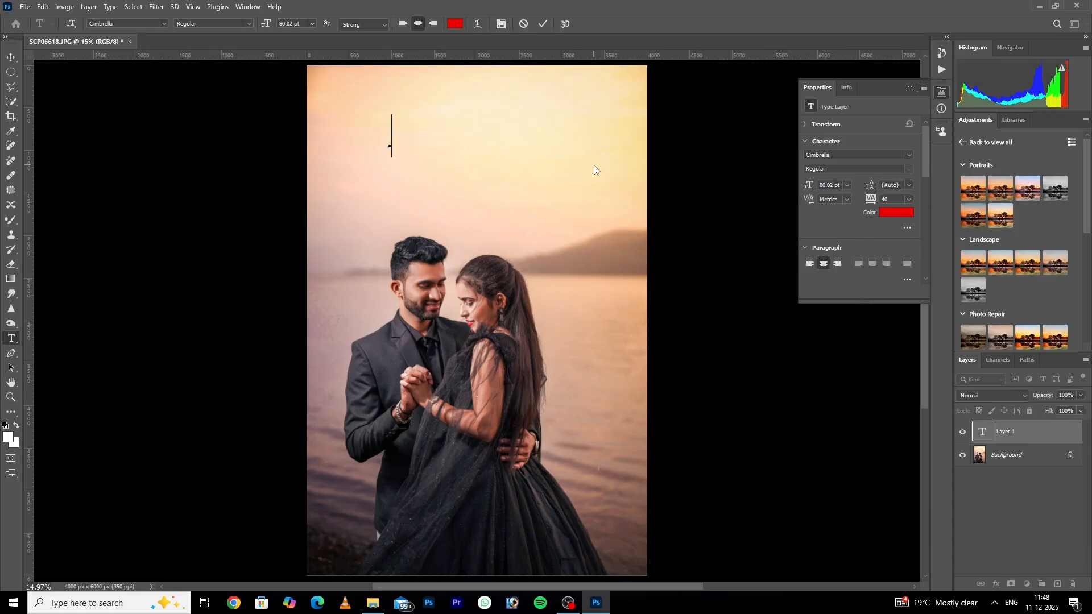
pyautogui.write('Engeged')
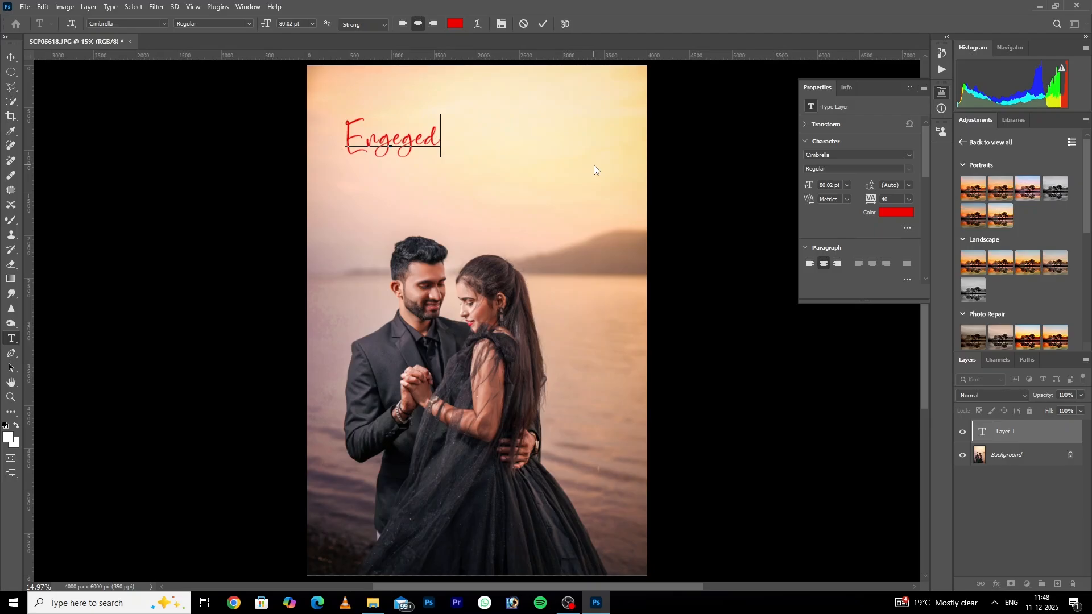
pyautogui.click(7, 62)
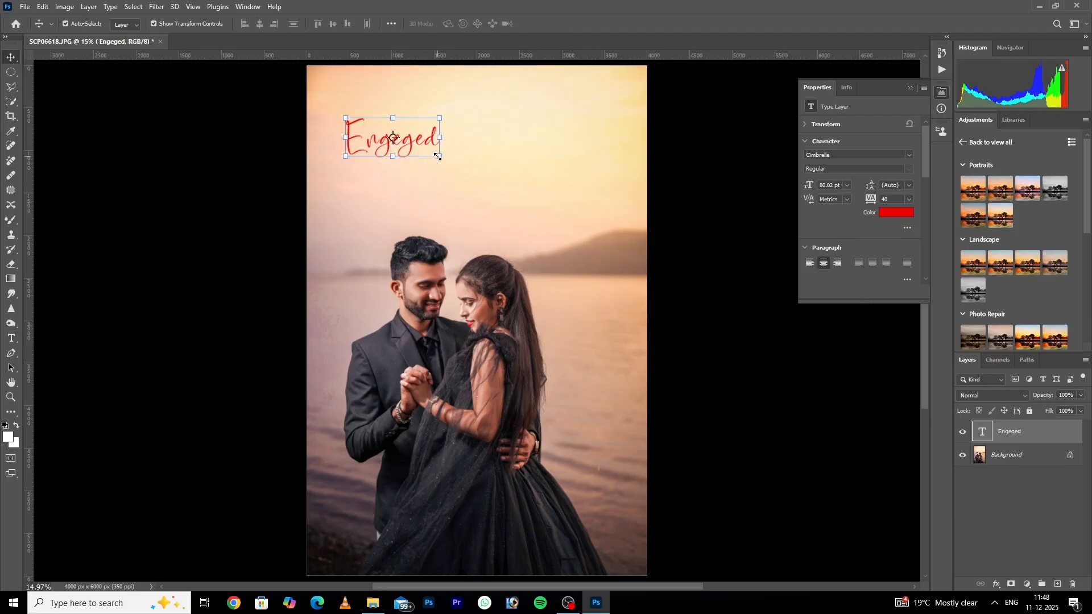
# Enlarge the "Engeged" text to about 97.64 pt and shift it slightly toward the centre of the sky
pyautogui.moveTo(441, 158); pyautogui.dragTo(461, 165)
pyautogui.moveTo(446, 152); pyautogui.dragTo(444, 148)
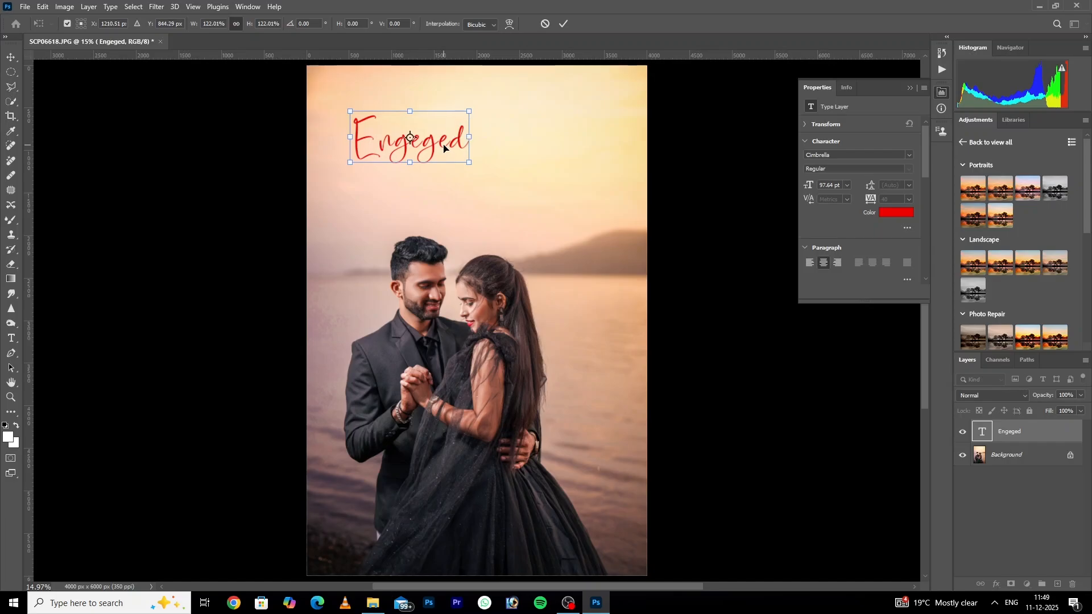
pyautogui.press('Return')
# Add a separate red text layer reading "Forever" in Cimbrella at 80.02 pt just below "Engeged"
pyautogui.click(11, 338)
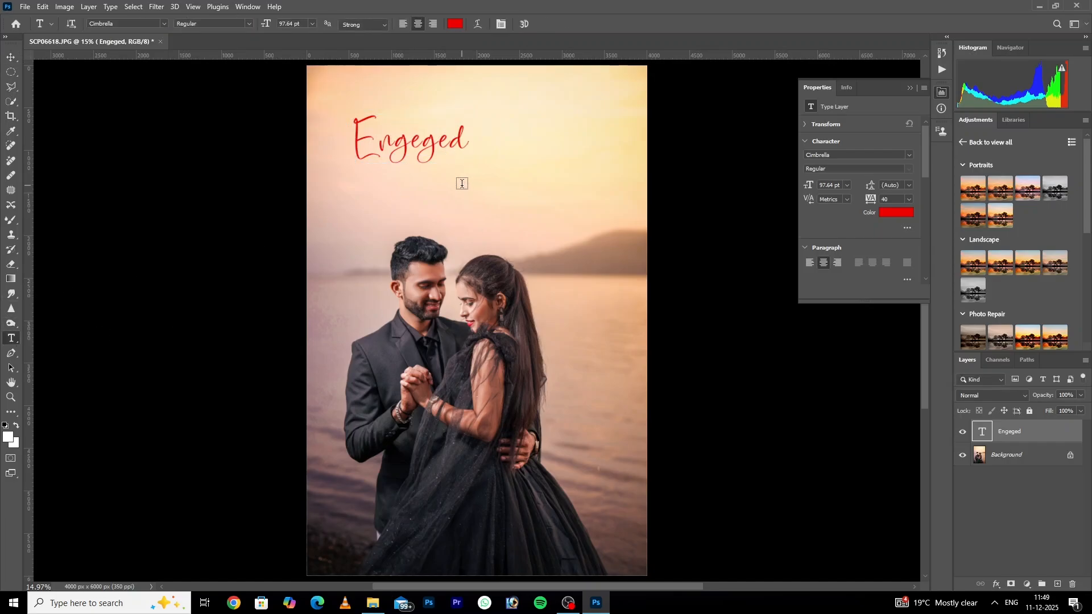
pyautogui.click(461, 180)
pyautogui.click(462, 184)
pyautogui.hotkey('ctrl', 'a')
pyautogui.press('BackSpace')
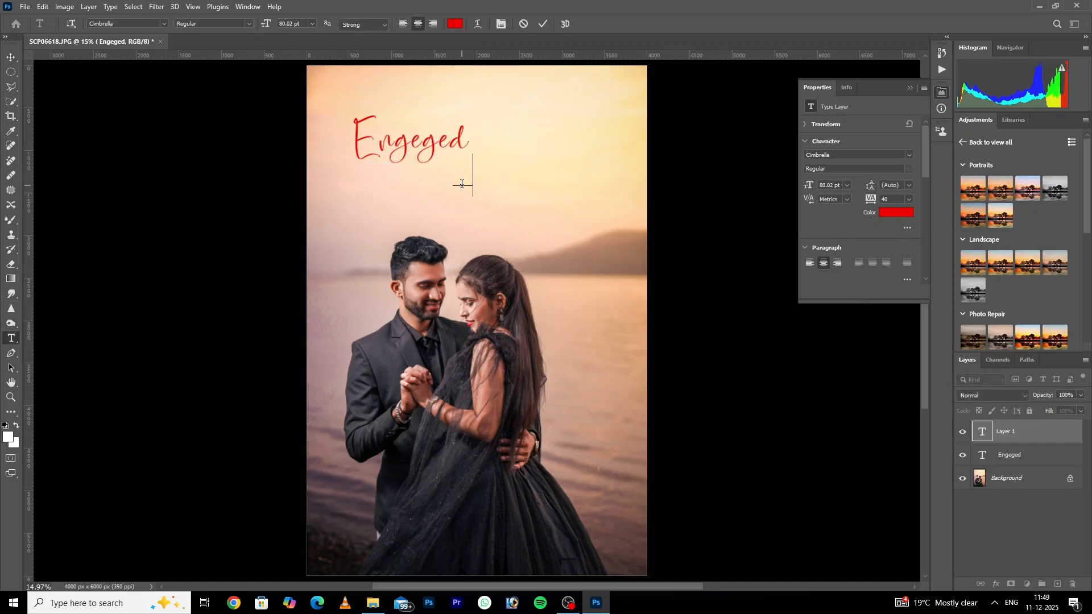
pyautogui.write('Forv')
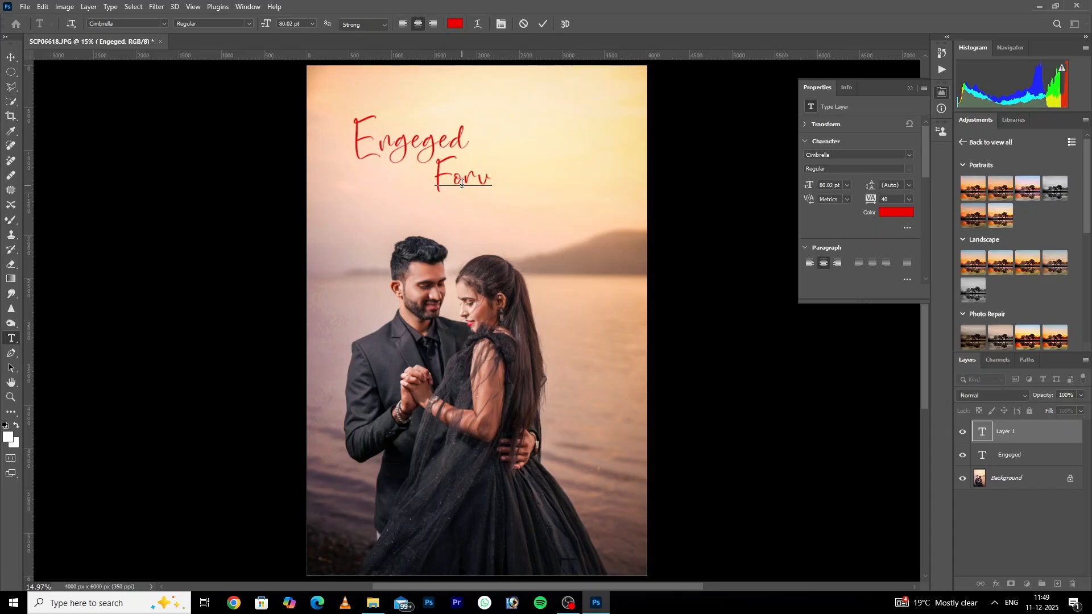
pyautogui.press('BackSpace')
pyautogui.write('ever')
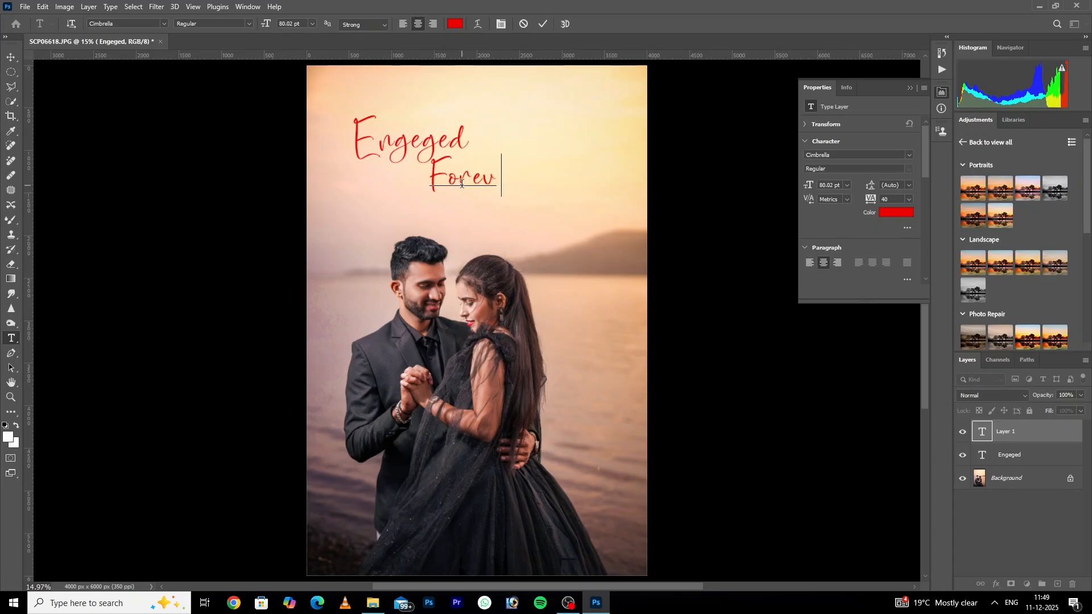
pyautogui.hotkey('ctrl', 'Return')
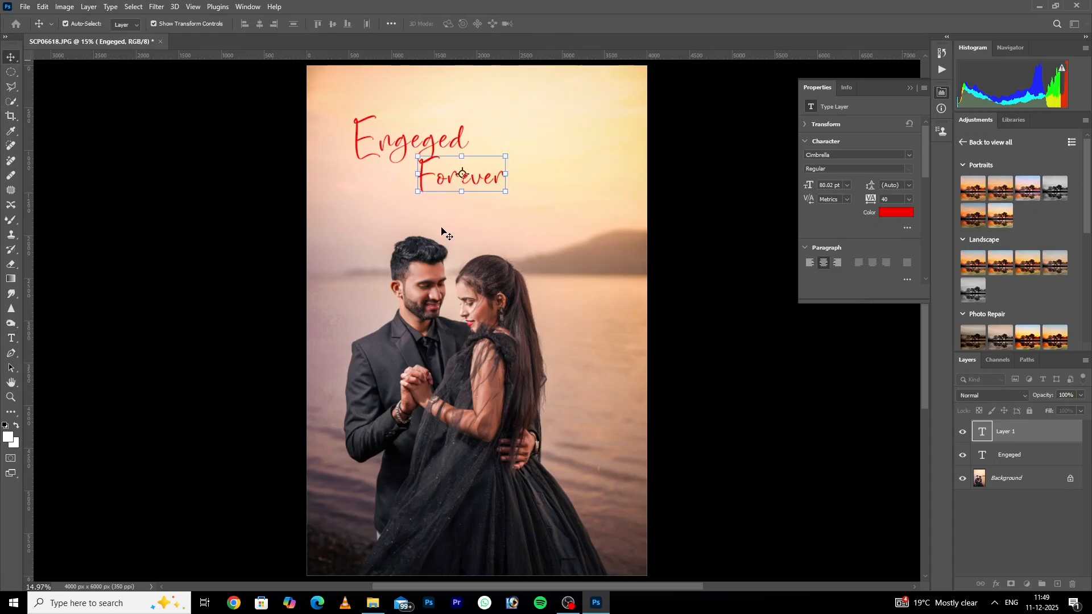
# Scale the "Forever" text down to about 48.11 pt
pyautogui.hotkey('ctrl', 't')
pyautogui.moveTo(421, 160); pyautogui.dragTo(466, 187)
pyautogui.press('Return')
# Enlarge "Engeged" to about 122.4 pt and move "Forever" close beneath the end of the word
pyautogui.click(420, 151)
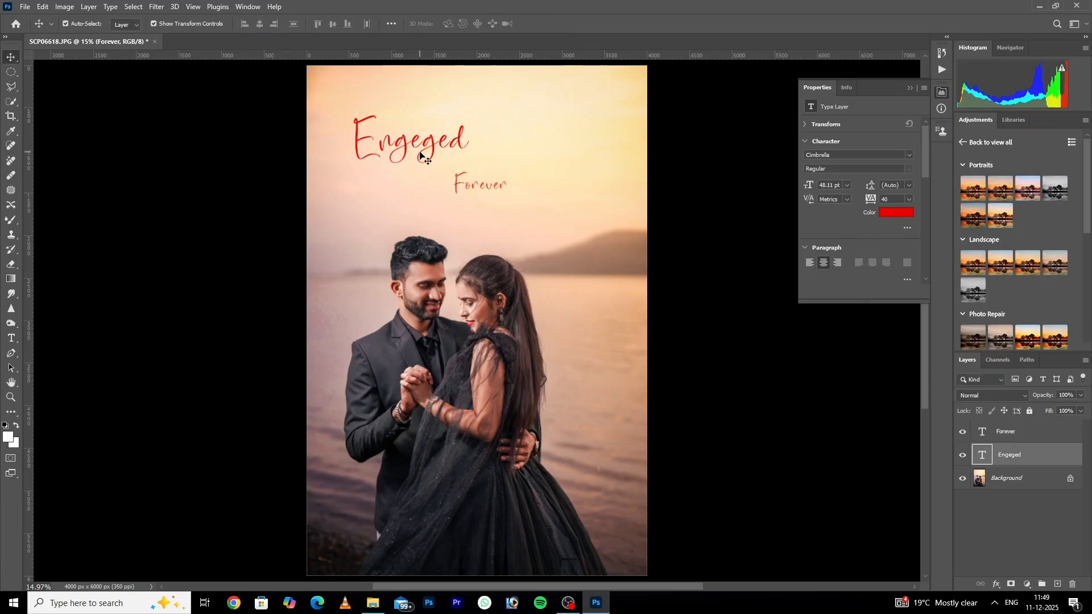
pyautogui.hotkey('ctrl', 't')
pyautogui.moveTo(418, 138); pyautogui.dragTo(441, 142)
pyautogui.moveTo(496, 165); pyautogui.dragTo(477, 146)
pyautogui.press('Return')
pyautogui.click(484, 189)
pyautogui.moveTo(486, 189); pyautogui.dragTo(498, 179)
# Give the "Engeged" text layer a Multiply drop shadow with 17% opacity and a reduced spread
pyautogui.click(442, 139)
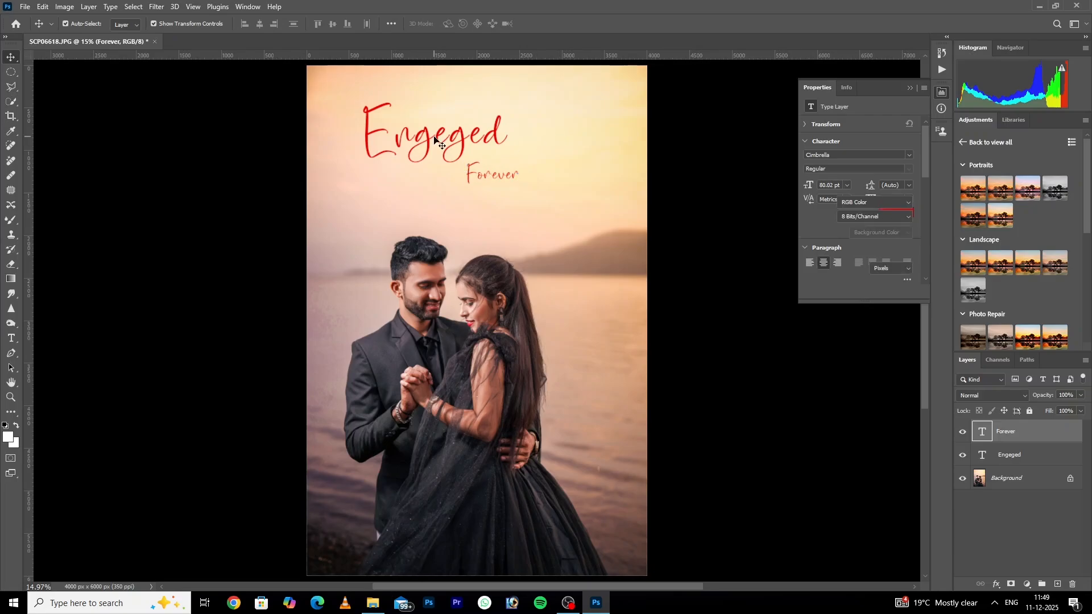
pyautogui.doubleClick(993, 451)
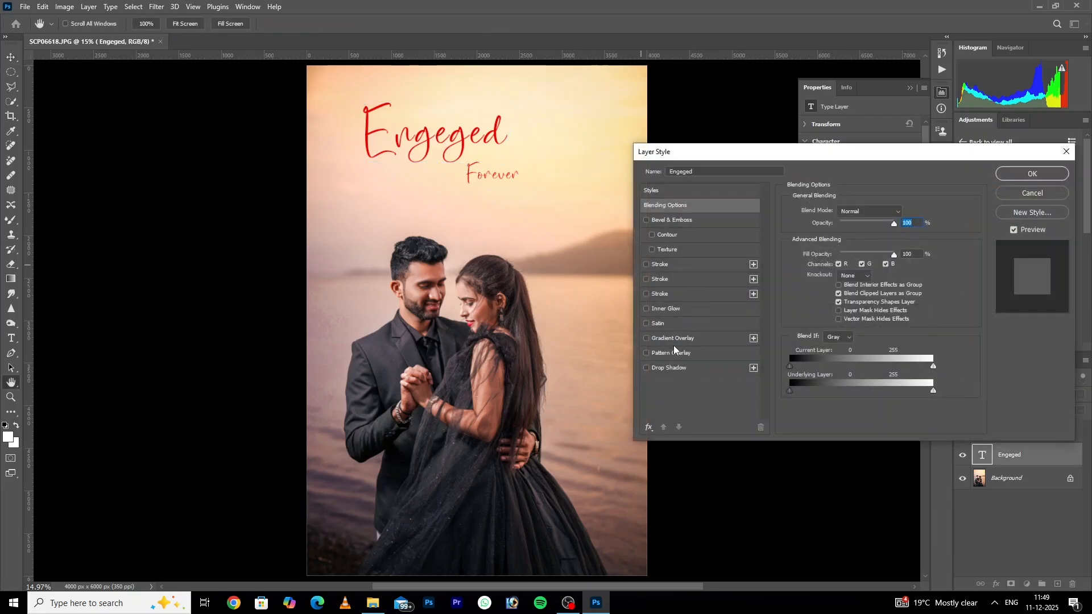
pyautogui.click(672, 369)
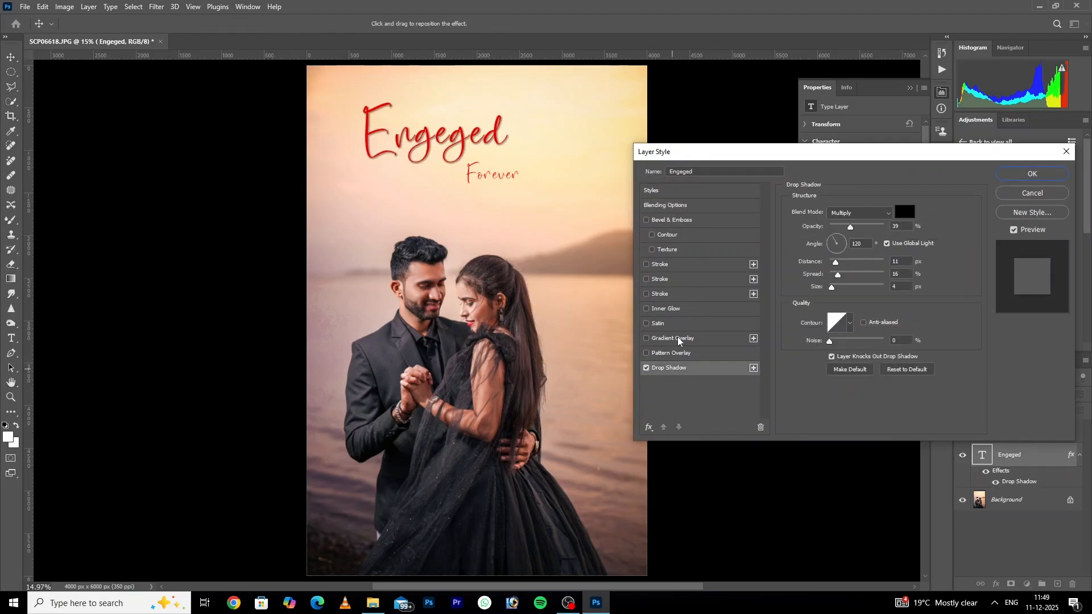
pyautogui.moveTo(854, 227); pyautogui.dragTo(840, 227)
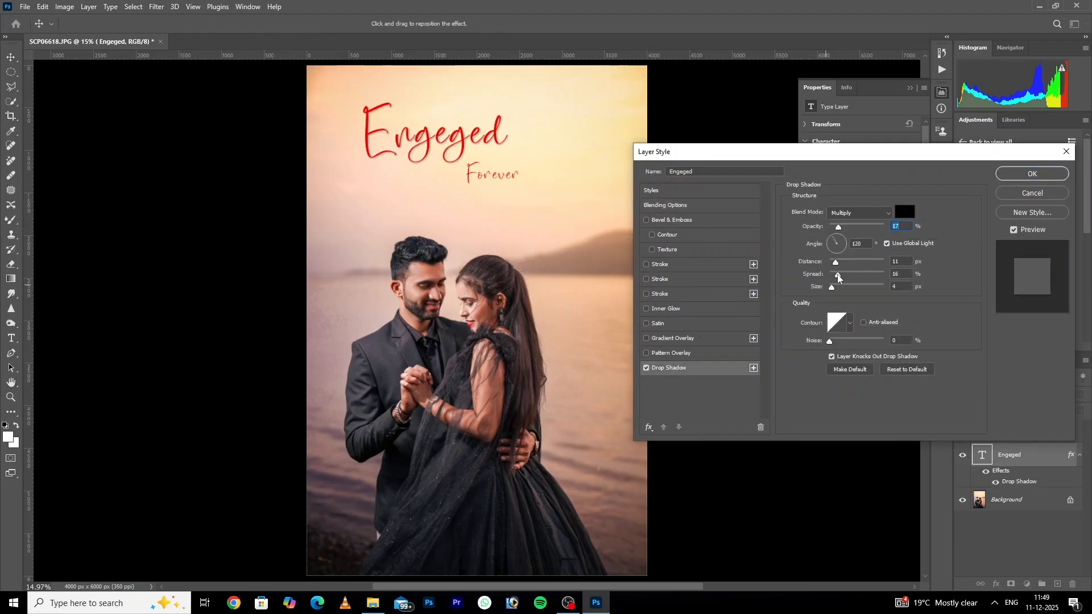
pyautogui.moveTo(842, 276)
pyautogui.mouseDown()
pyautogui.moveTo(845, 289)
pyautogui.moveTo(847, 228)
pyautogui.moveTo(836, 276)
pyautogui.mouseUp()
pyautogui.click(1032, 173)
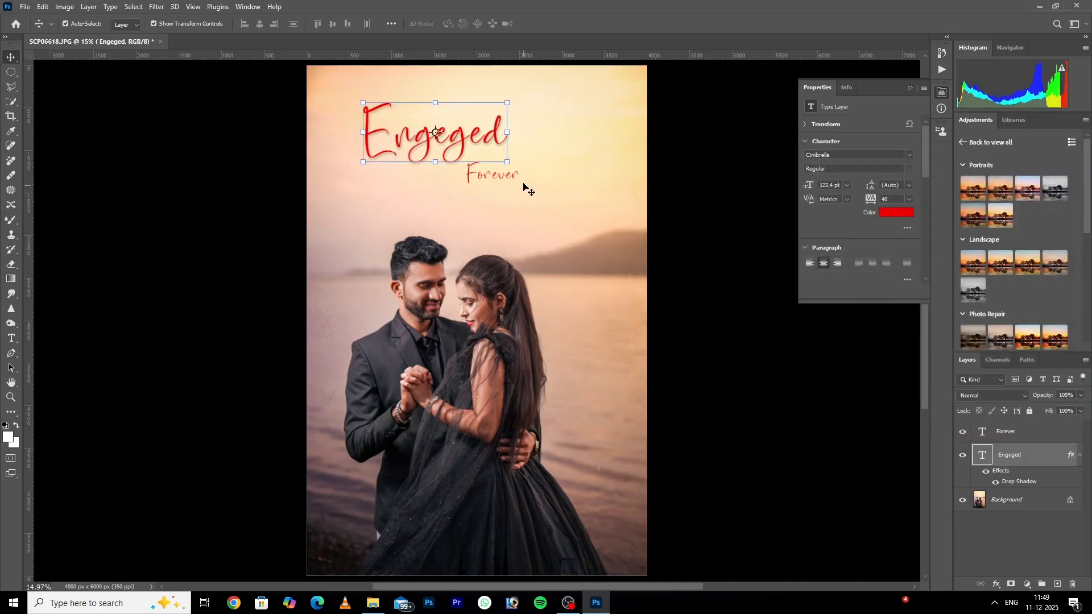
# Give the "Forever" text layer a Multiply drop shadow with 16% opacity, 18 px distance, 26% spread and 0 px size
pyautogui.click(516, 181)
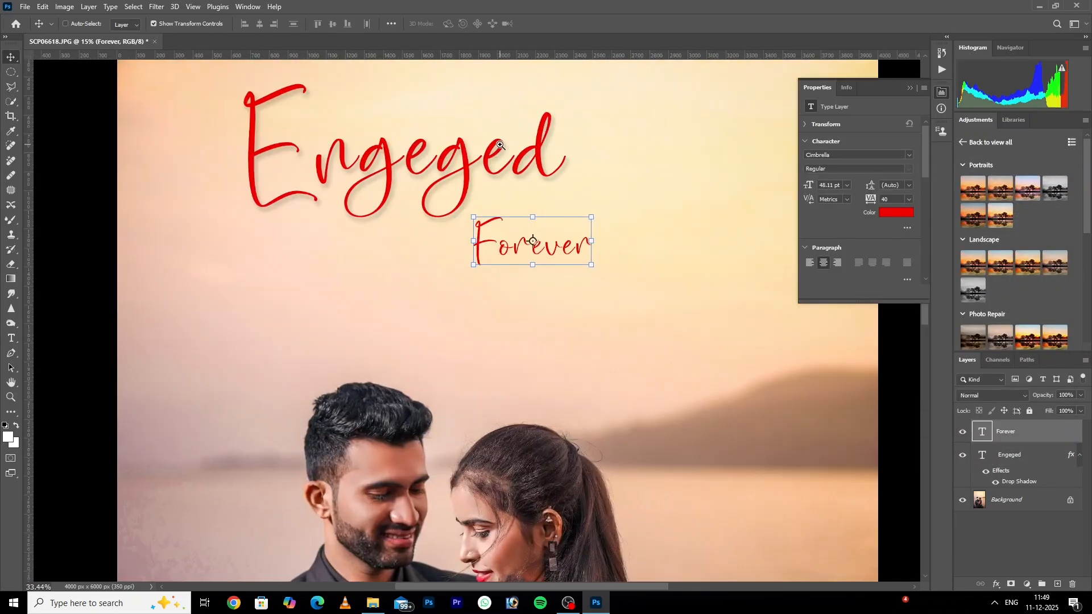
pyautogui.scroll(5, 461, 121)
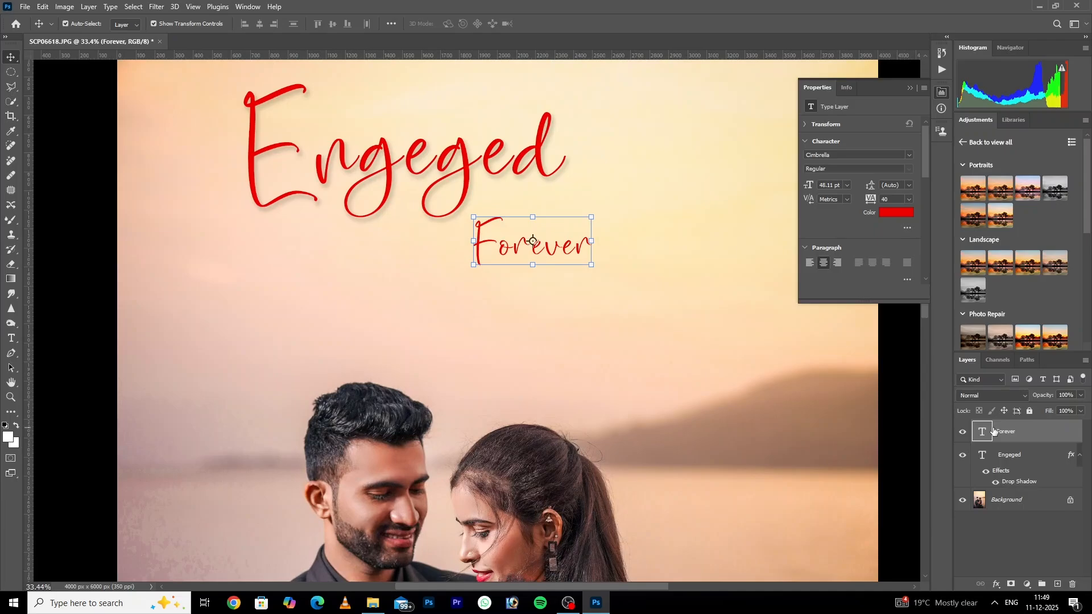
pyautogui.press('h')
pyautogui.doubleClick(1041, 432)
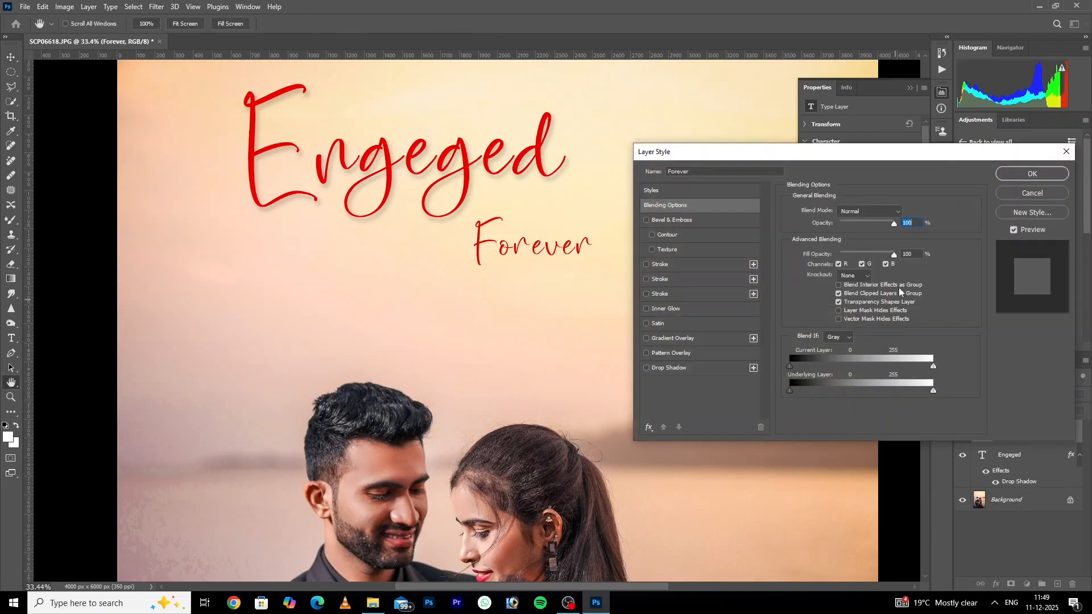
pyautogui.click(665, 367)
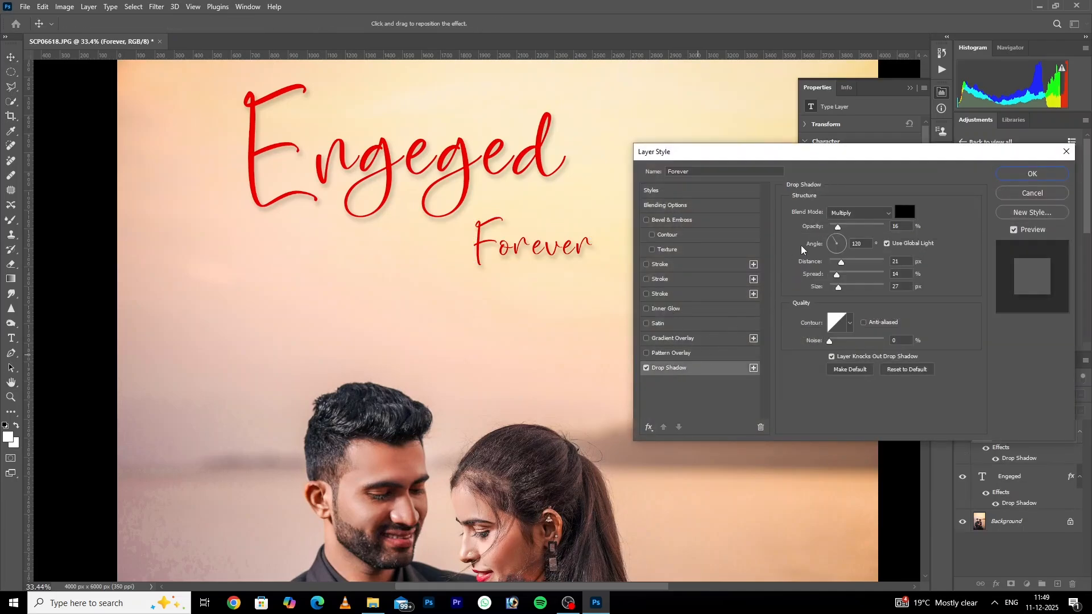
pyautogui.moveTo(840, 277)
pyautogui.mouseDown()
pyautogui.moveTo(835, 262)
pyautogui.moveTo(866, 278)
pyautogui.moveTo(832, 274)
pyautogui.moveTo(845, 272)
pyautogui.mouseUp()
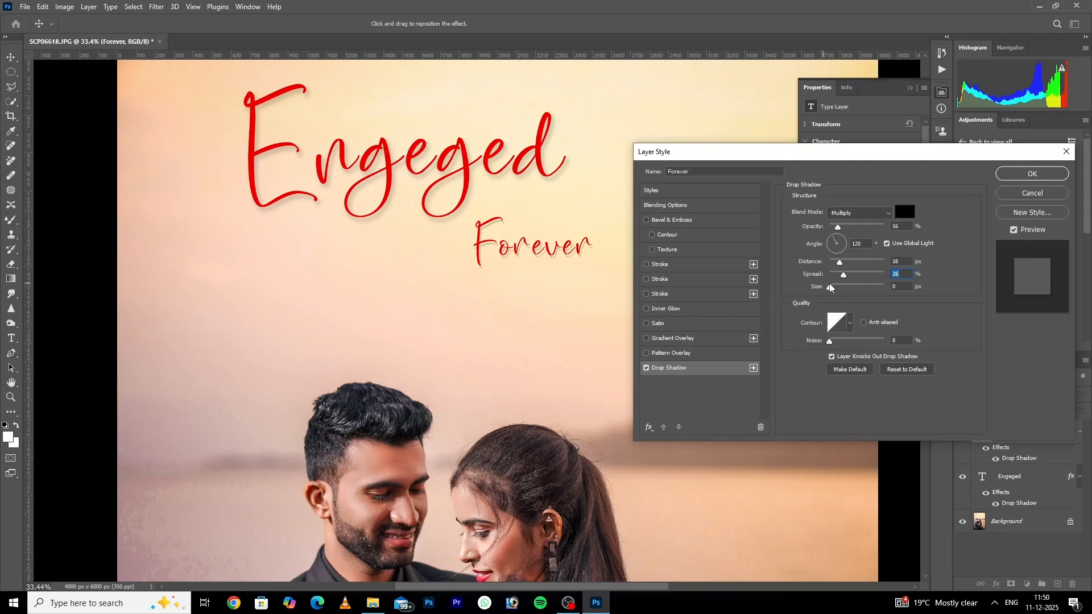
pyautogui.click(1050, 176)
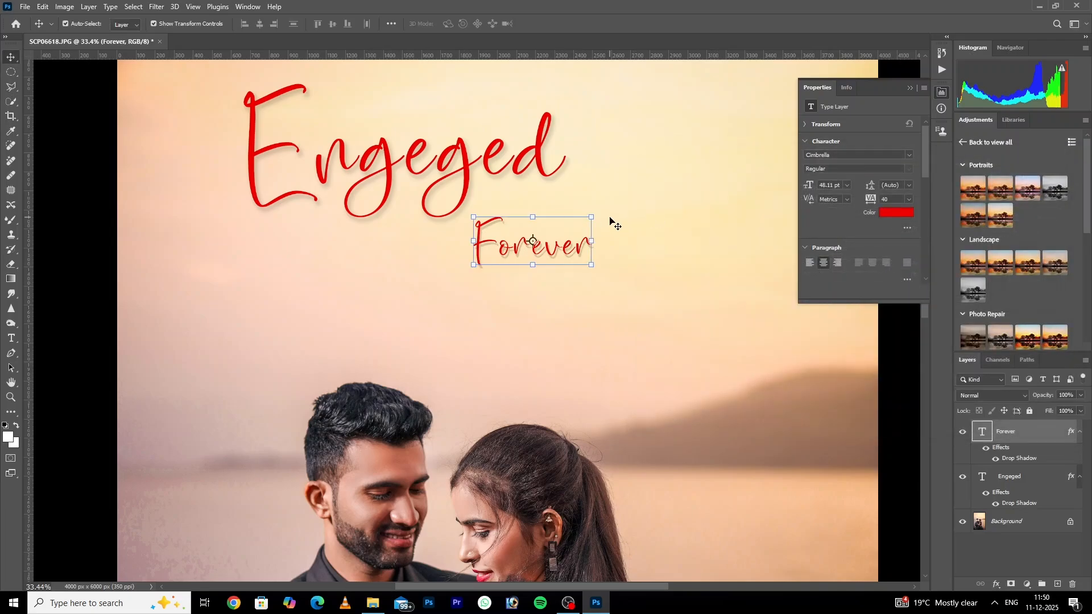
# Merge the "Forever" and "Engeged" text layers with the background into a single layer
pyautogui.hotkey('ctrl', '0')
pyautogui.click(575, 453)
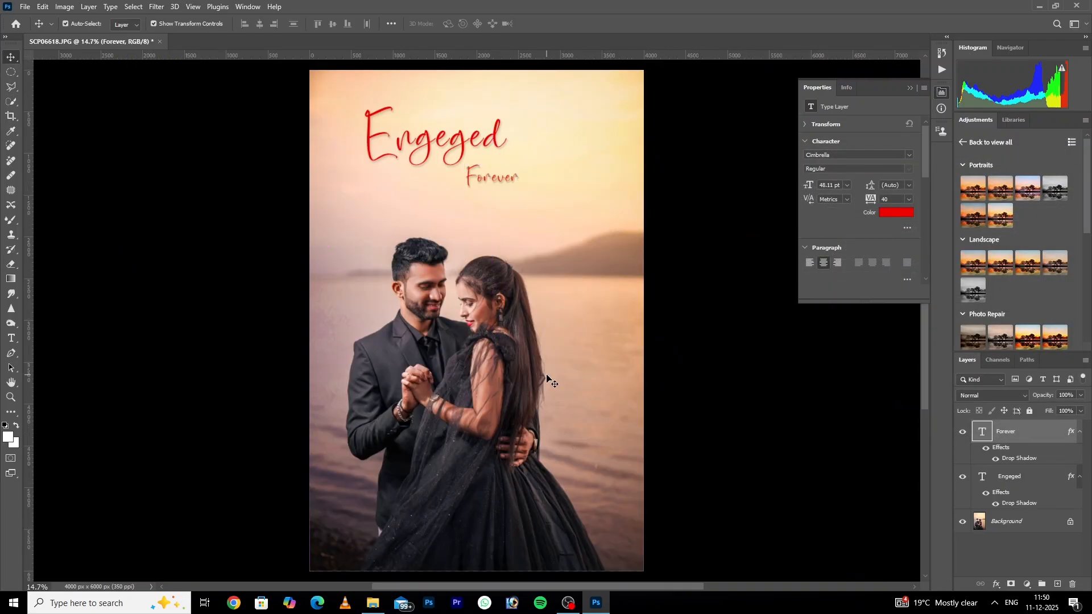
pyautogui.scroll(3, 477, 335)
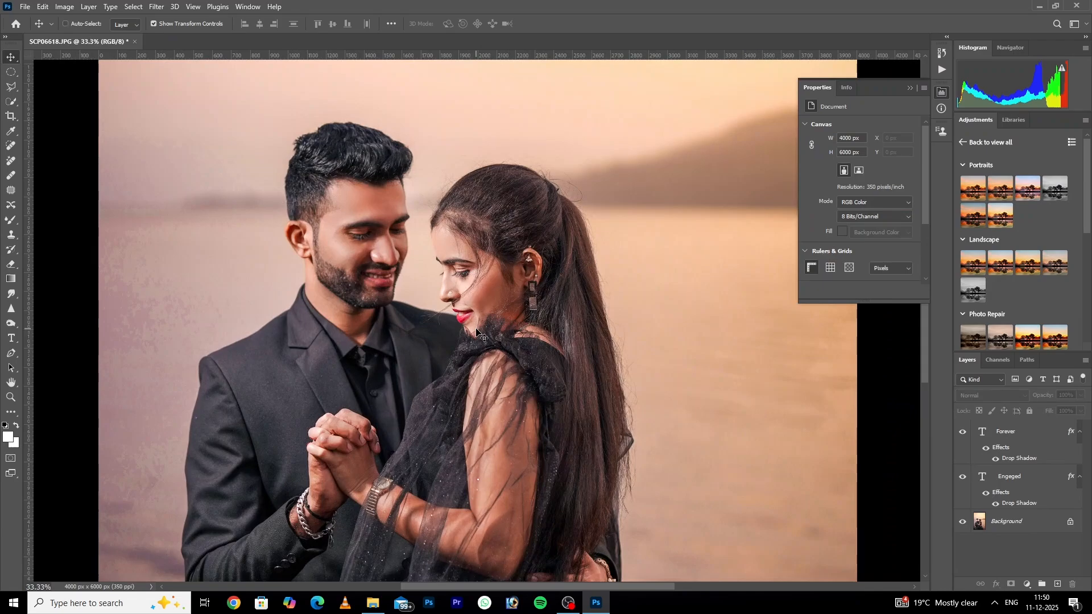
pyautogui.hotkey('ctrl', 'shift', 'e')
# In the Camera Raw filter, paint a small brush mask over the man's face and the woman's cheek
pyautogui.moveTo(376, 227); pyautogui.dragTo(452, 251)
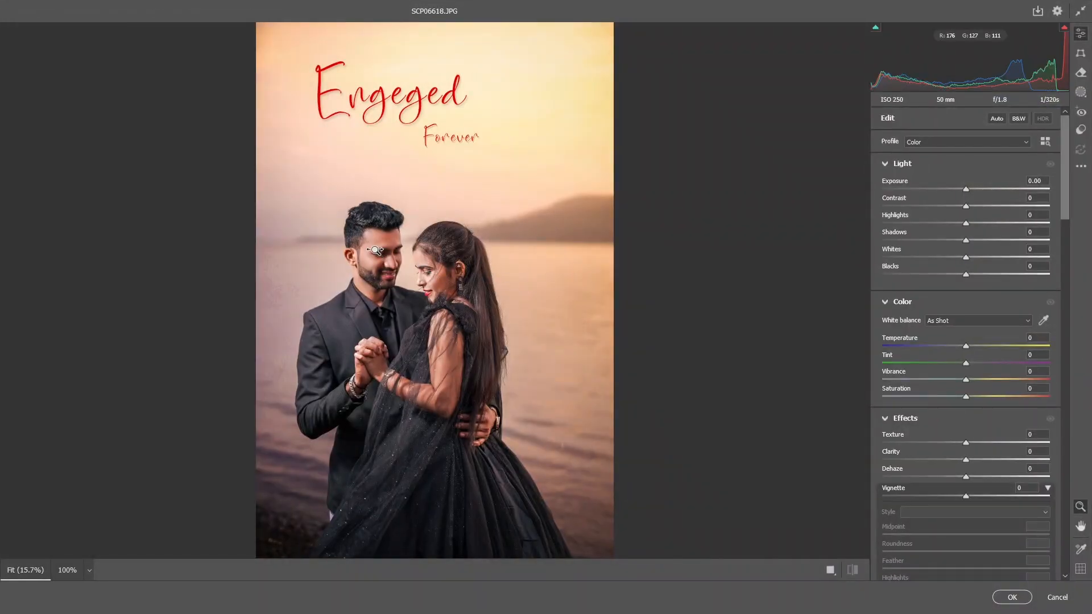
pyautogui.click(375, 250)
pyautogui.press('k')
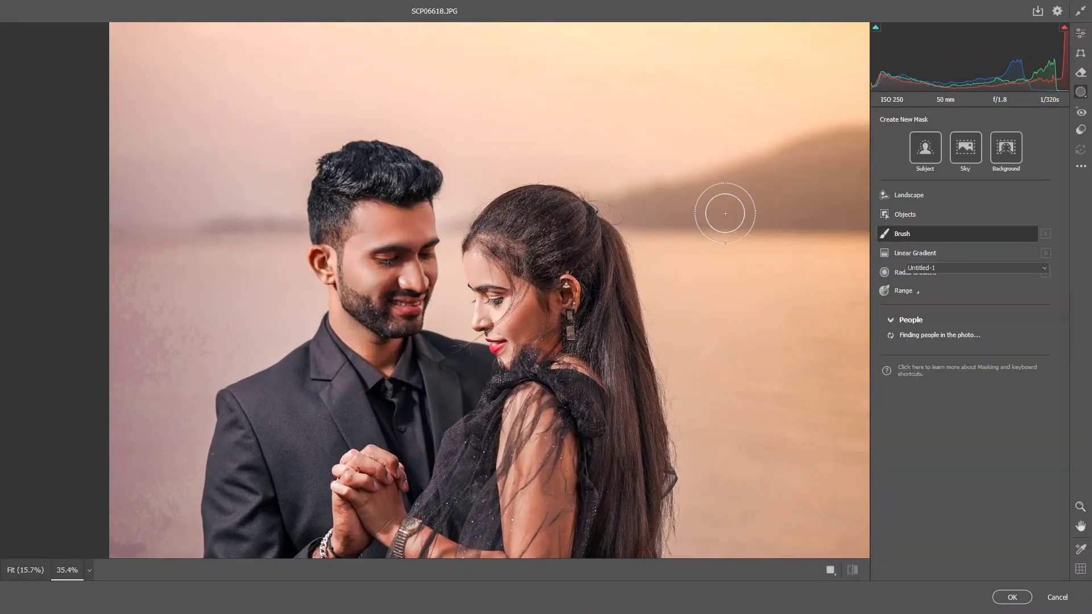
pyautogui.press('[')
pyautogui.press('[')
pyautogui.press('[')
pyautogui.moveTo(405, 228)
pyautogui.mouseDown()
pyautogui.moveTo(413, 263)
pyautogui.moveTo(423, 279)
pyautogui.moveTo(390, 281)
pyautogui.moveTo(388, 296)
pyautogui.moveTo(405, 296)
pyautogui.moveTo(406, 320)
pyautogui.mouseUp()
pyautogui.press('[')
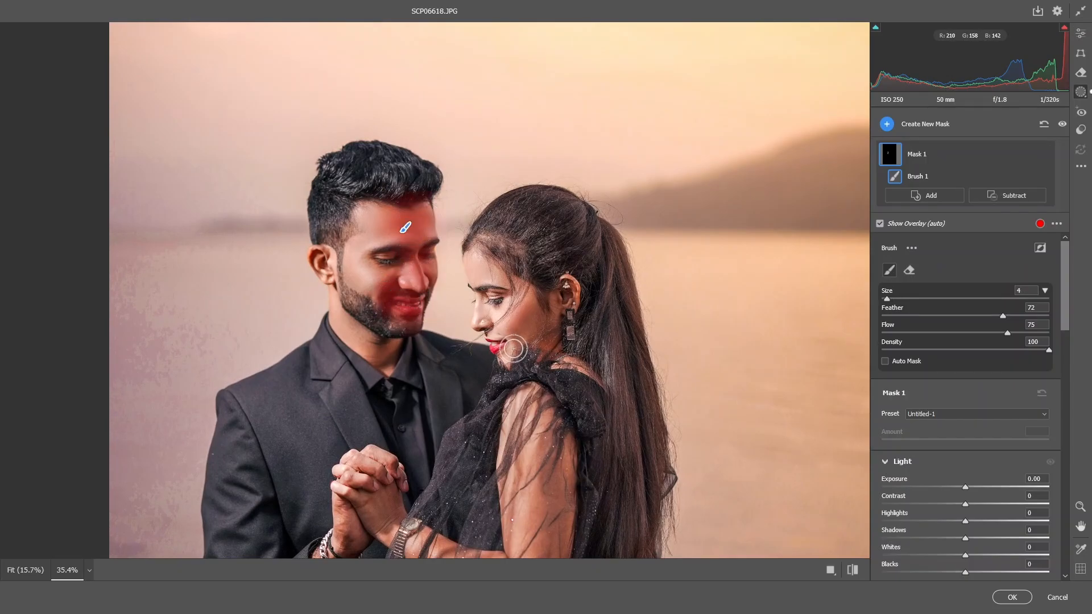
pyautogui.moveTo(513, 349)
pyautogui.mouseDown()
pyautogui.moveTo(531, 317)
pyautogui.moveTo(547, 331)
pyautogui.mouseUp()
# Raise the face mask's Shadows to +6, warm its Temperature slightly, and apply the Camera Raw filter
pyautogui.scroll(-2, 969, 504)
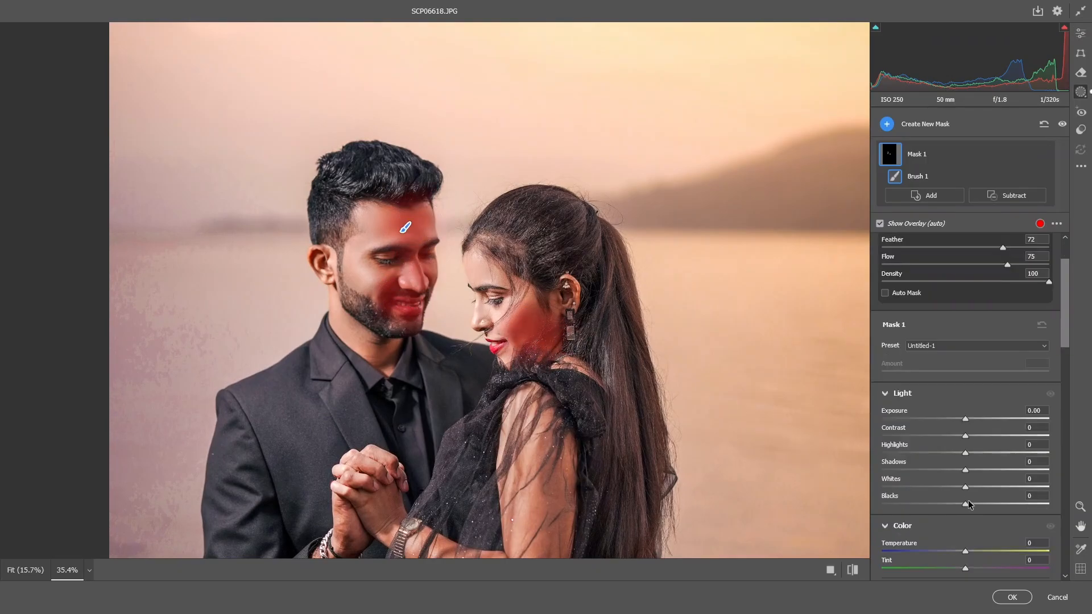
pyautogui.moveTo(966, 468); pyautogui.dragTo(974, 472)
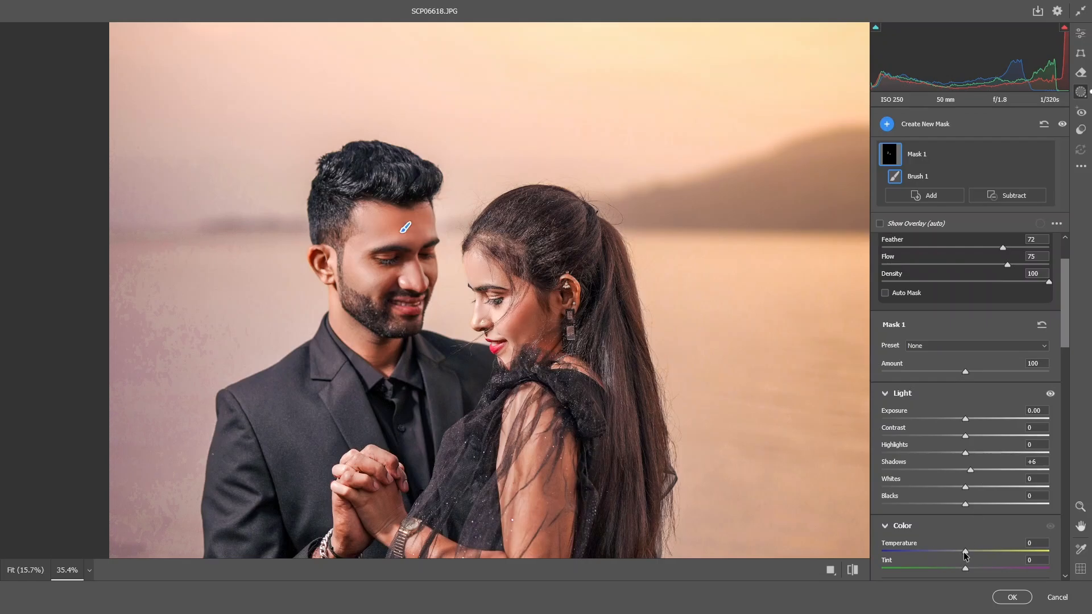
pyautogui.moveTo(964, 552); pyautogui.dragTo(968, 552)
pyautogui.scroll(-8, 964, 454)
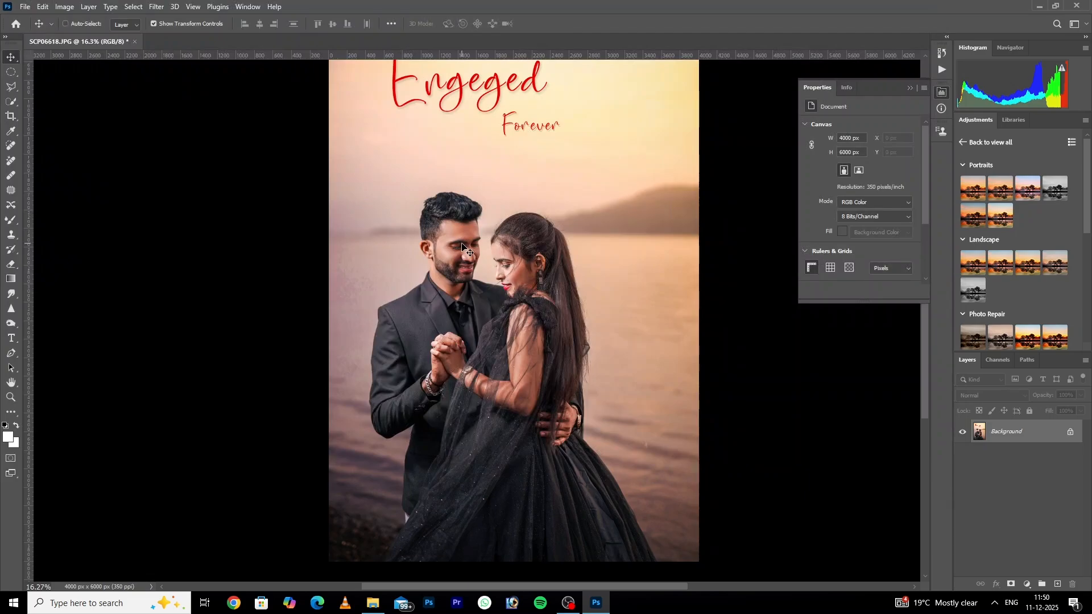
pyautogui.scroll(-1, 462, 246)
pyautogui.moveTo(493, 271)
pyautogui.mouseDown()
pyautogui.moveTo(464, 269)
pyautogui.moveTo(481, 265)
pyautogui.mouseUp()
pyautogui.keyDown('ctrl'); pyautogui.click(476, 291); pyautogui.keyUp('ctrl')
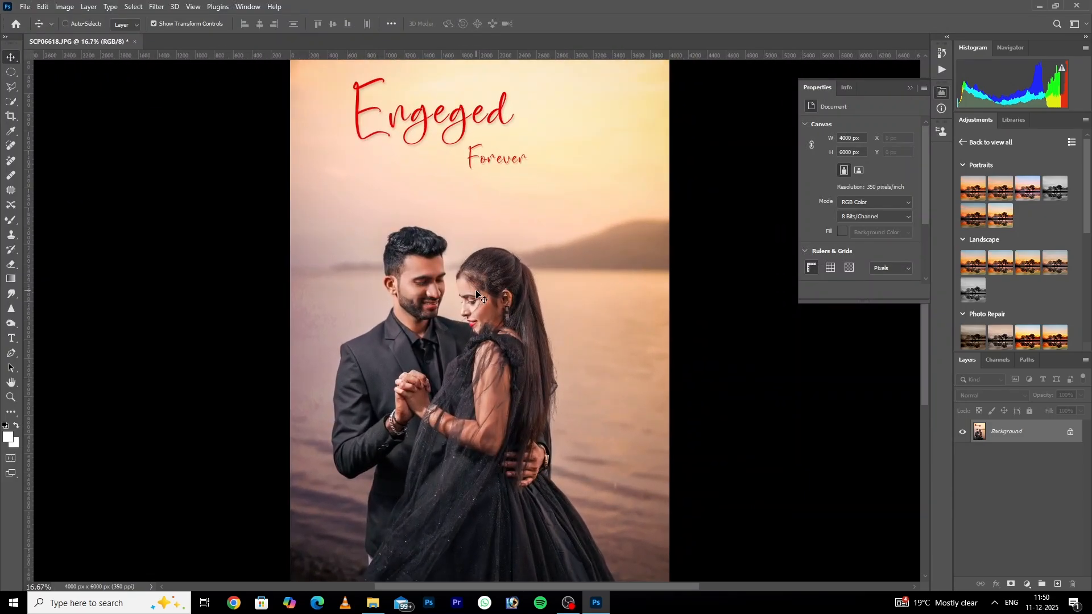
pyautogui.scroll(-1, 476, 291)
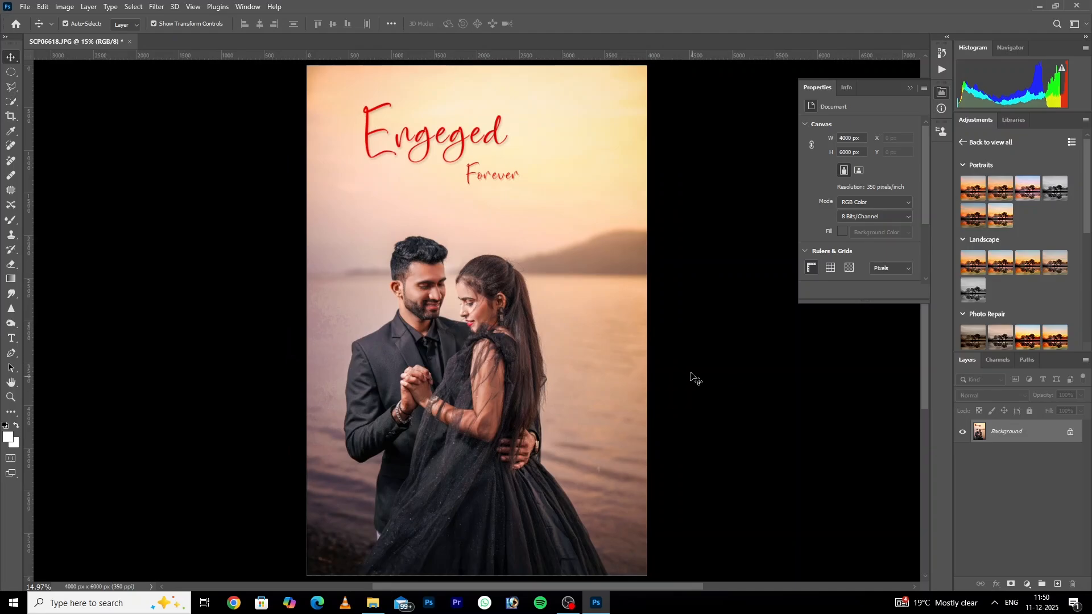